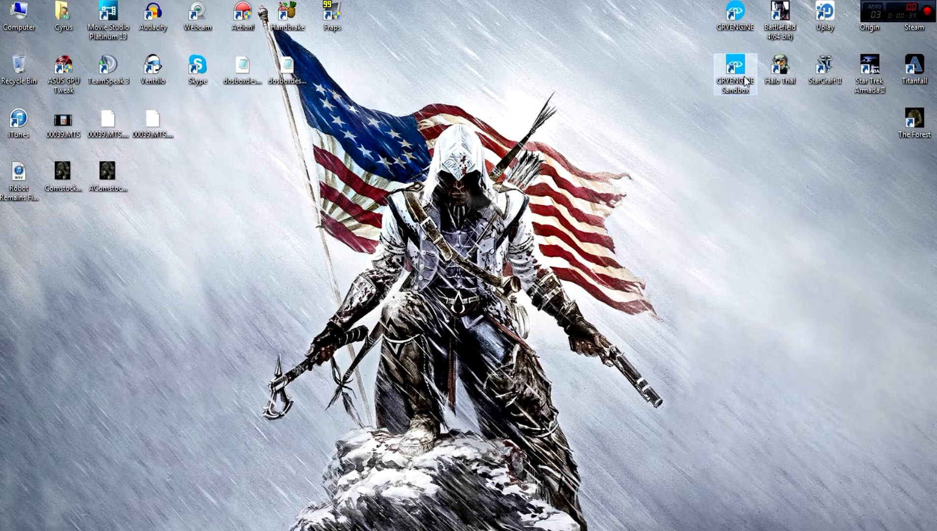
# Launch CRYENGINE Sandbox and start a new level named YouTube
pyautogui.doubleClick(736, 68)
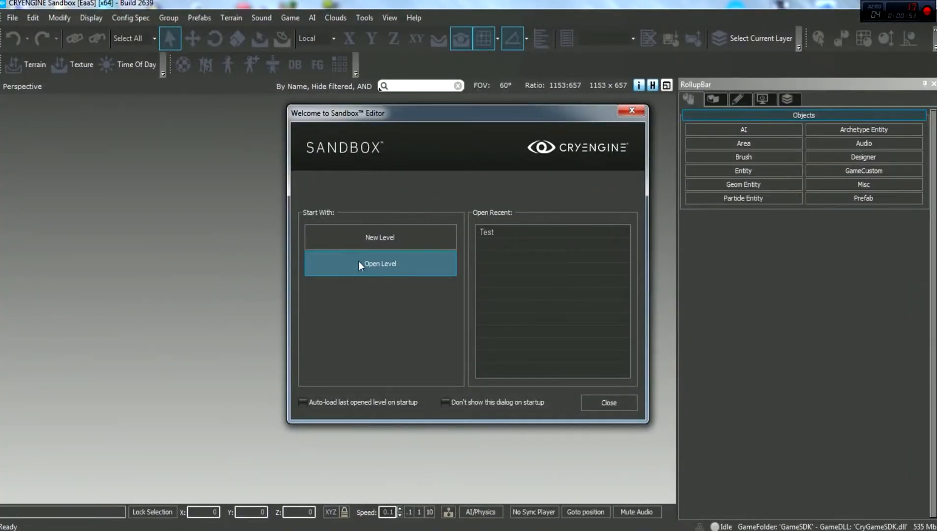
pyautogui.click(382, 238)
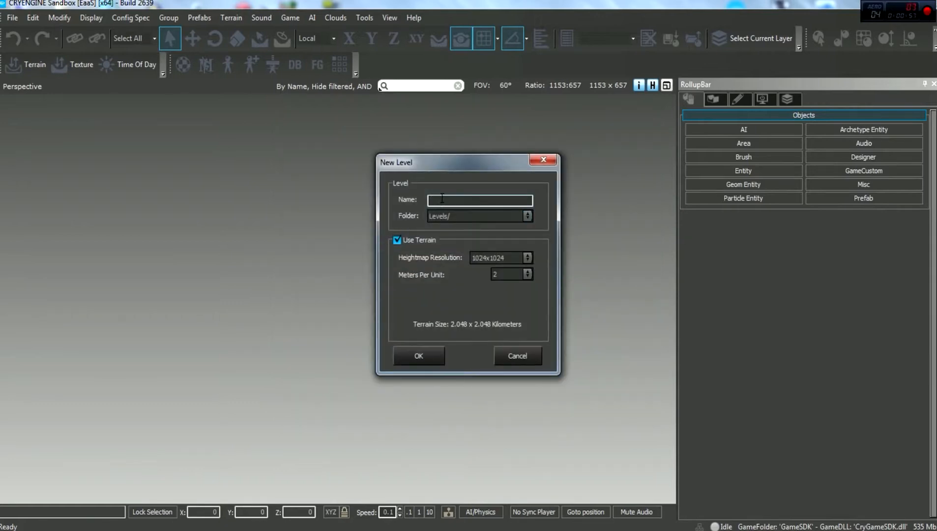
pyautogui.write('YouTube')
# Set the new level's heightmap resolution to 128x128 and keep 2 meters per unit
pyautogui.click(527, 258)
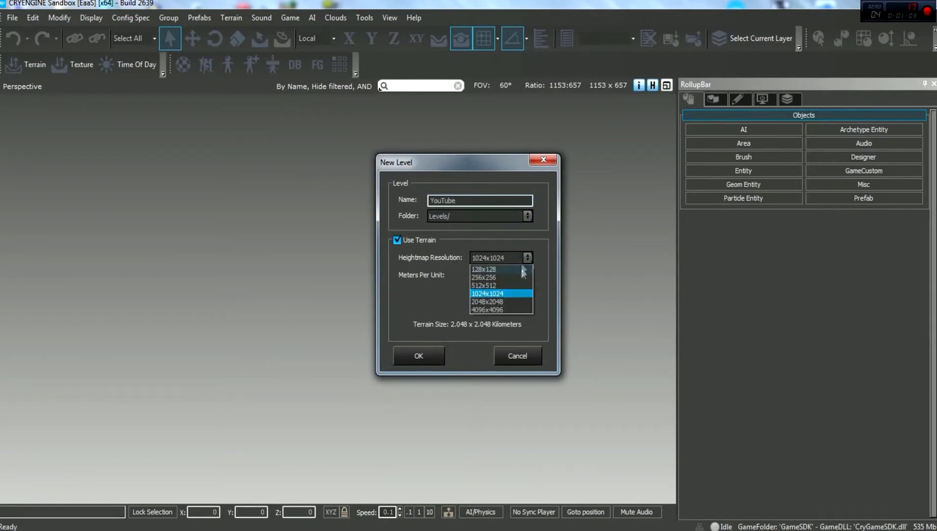
pyautogui.click(506, 268)
pyautogui.click(527, 274)
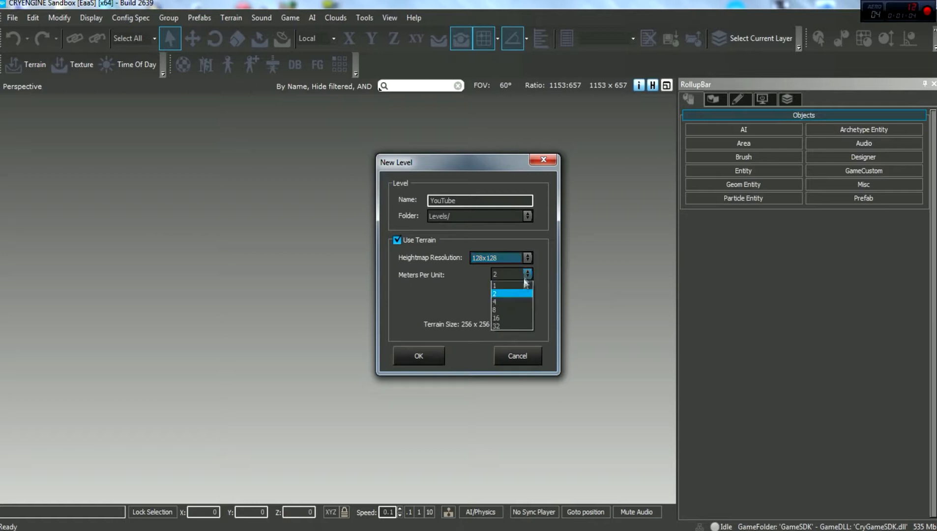
pyautogui.click(444, 281)
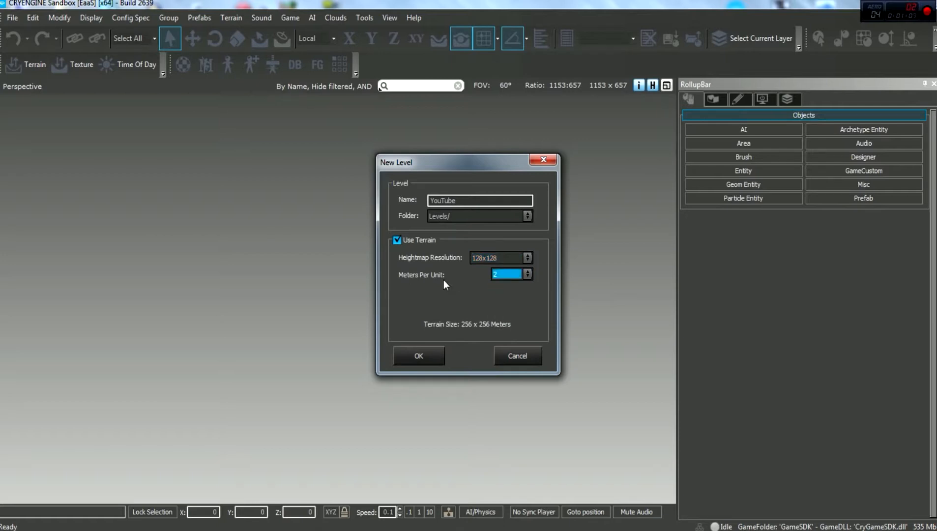
# Compare terrain sizes by trying heightmap resolutions of 4096x4096 and 2048x2048 with 1 and 2 meters per unit
pyautogui.click(526, 259)
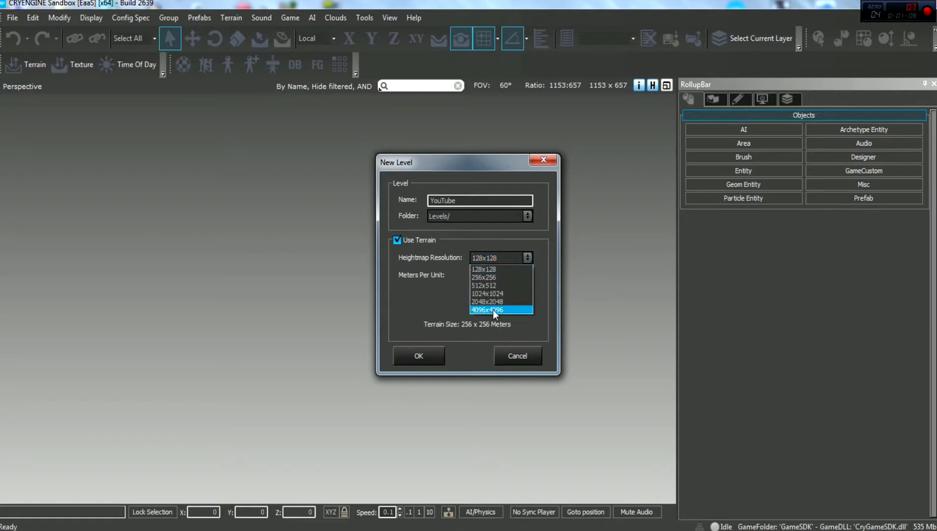
pyautogui.click(494, 310)
pyautogui.click(527, 274)
pyautogui.click(513, 284)
pyautogui.click(528, 258)
pyautogui.click(506, 300)
pyautogui.click(527, 274)
pyautogui.click(514, 297)
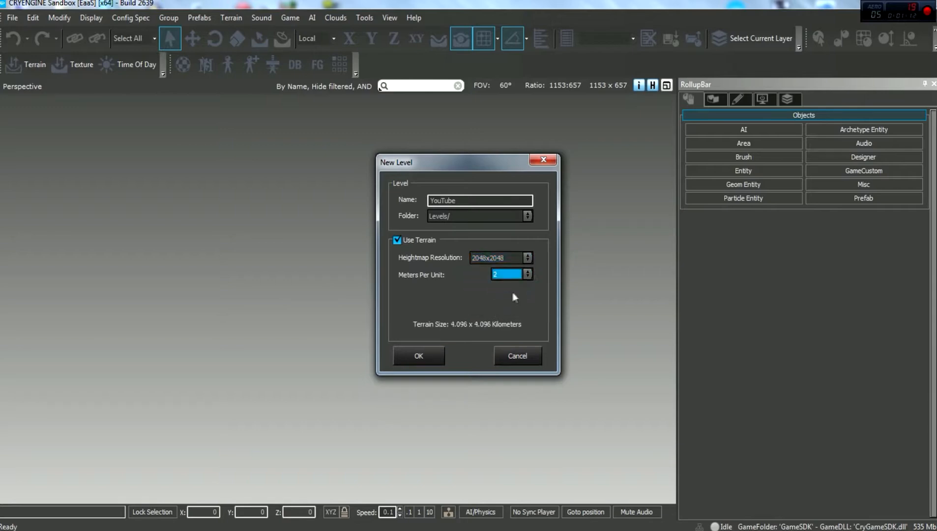
pyautogui.click(527, 258)
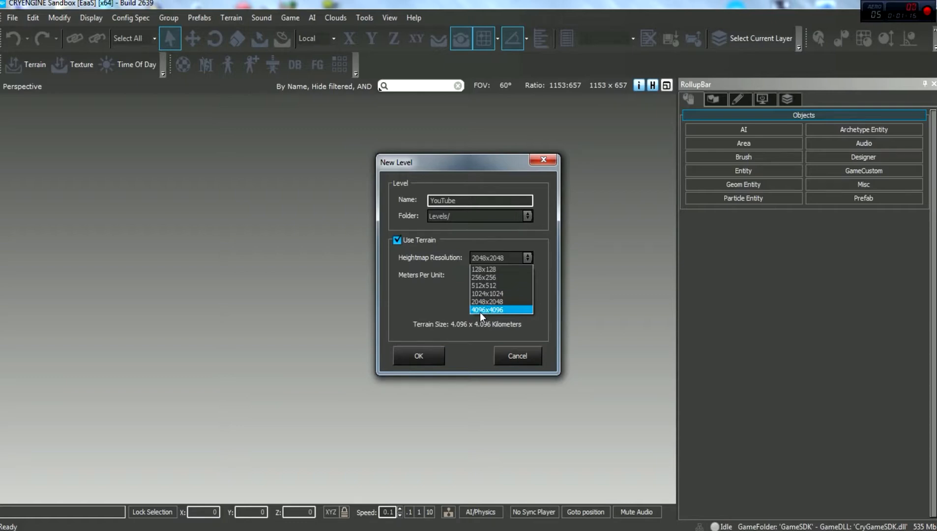
pyautogui.click(480, 312)
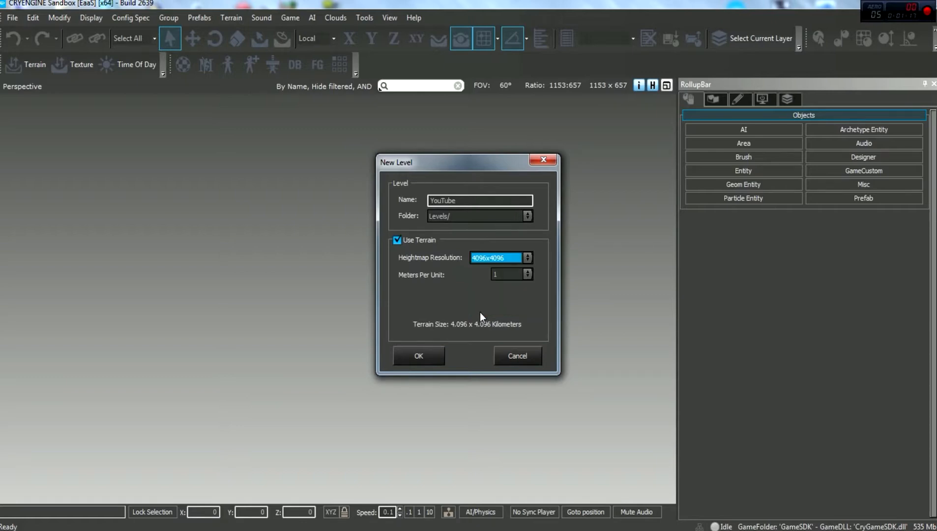
# Set the heightmap resolution to 128x128, try 32 meters per unit, and settle on 1 meter per unit
pyautogui.click(527, 257)
pyautogui.click(504, 265)
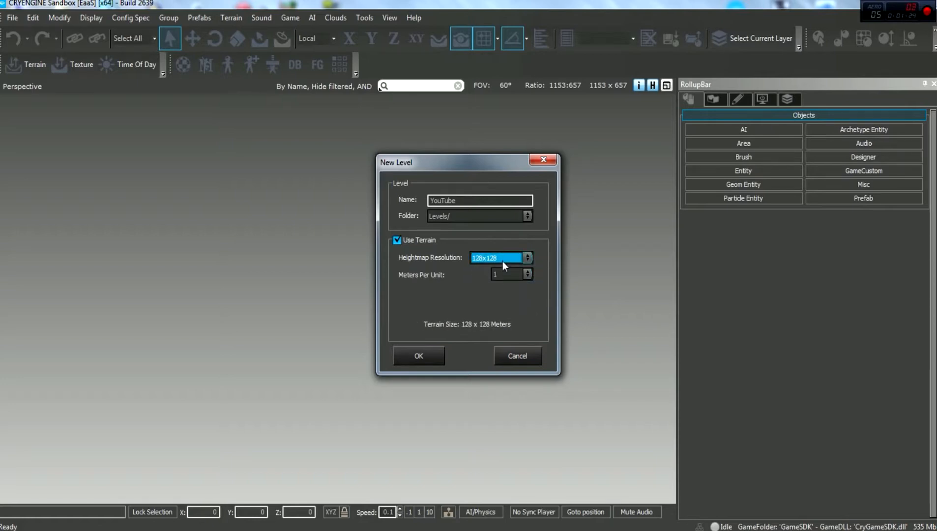
pyautogui.click(514, 274)
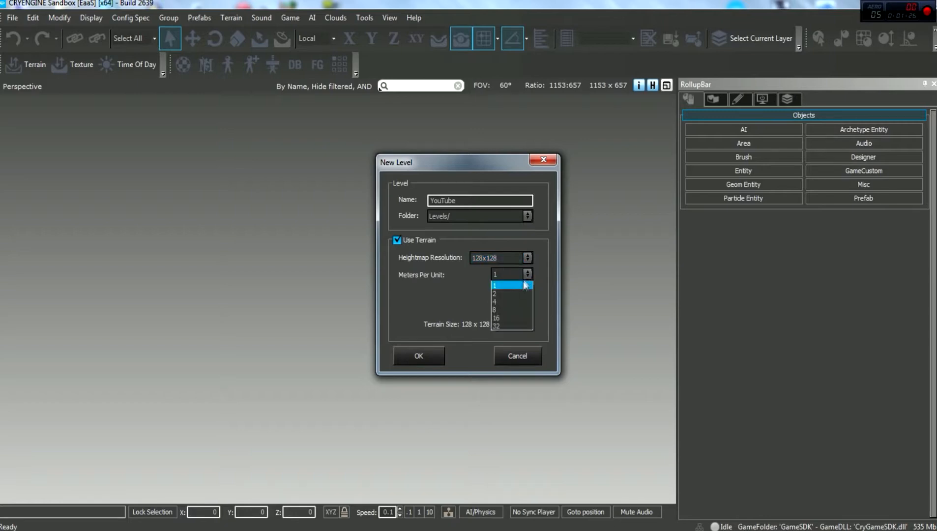
pyautogui.click(508, 326)
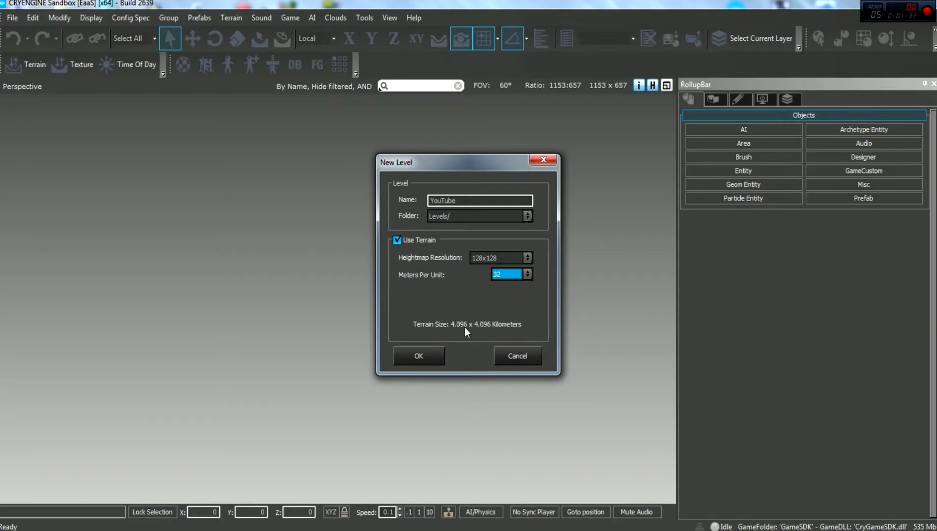
pyautogui.click(515, 274)
pyautogui.click(504, 283)
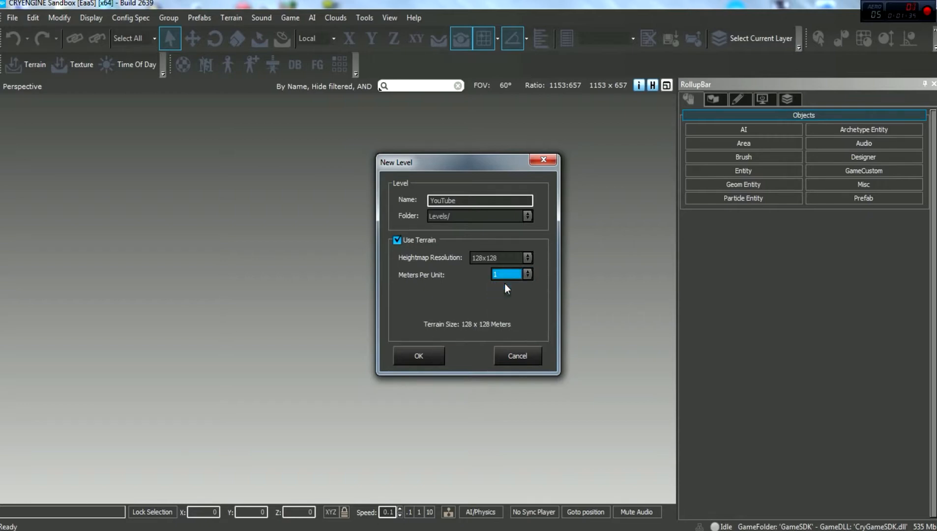
# Create the level and generate its terrain texture at 4096 x 4096 in high quality
pyautogui.click(425, 357)
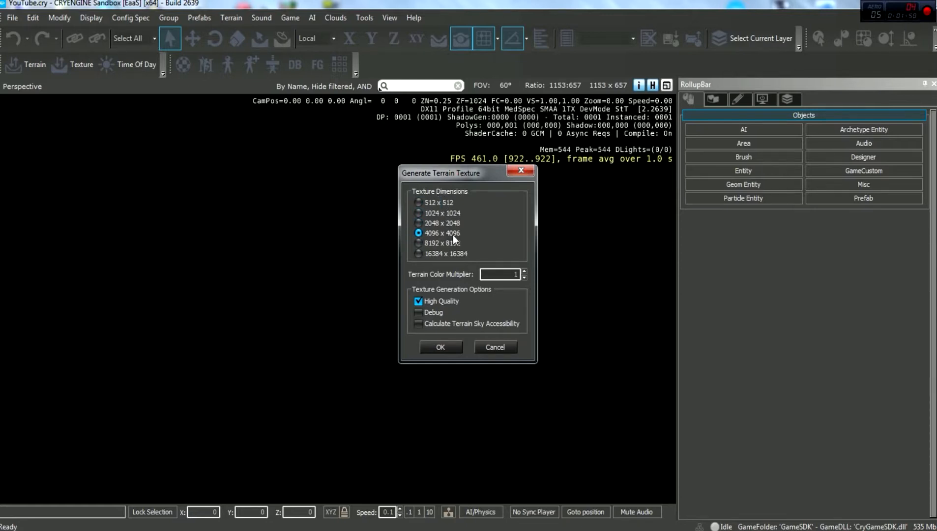
pyautogui.click(441, 347)
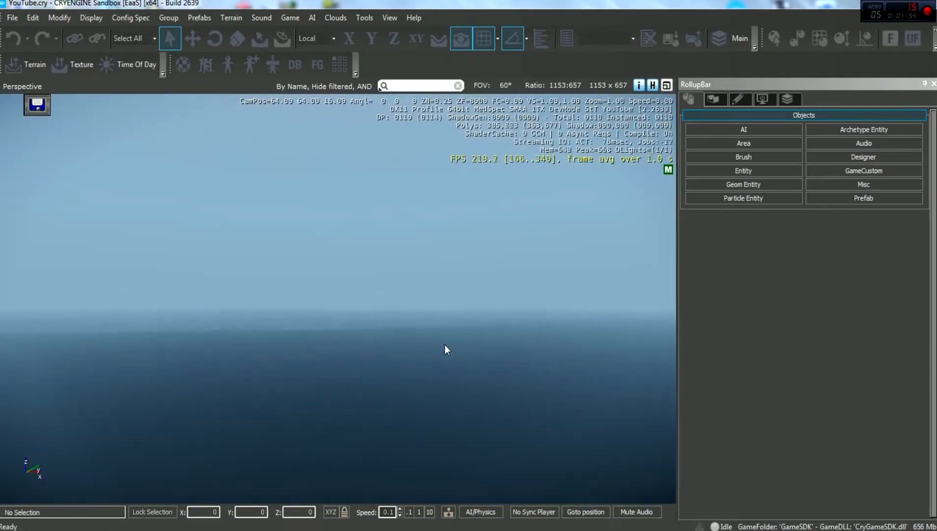
# Fly around the new level in the perspective view to examine the flat terrain's surface and extent
pyautogui.moveTo(416, 320); pyautogui.dragTo(840, 345, button='right')
pyautogui.press('s')
pyautogui.press('s')
pyautogui.moveTo(409, 296)
pyautogui.mouseDown(button='right')
pyautogui.moveTo(409, 319)
pyautogui.moveTo(409, 296)
pyautogui.mouseUp(button='right')
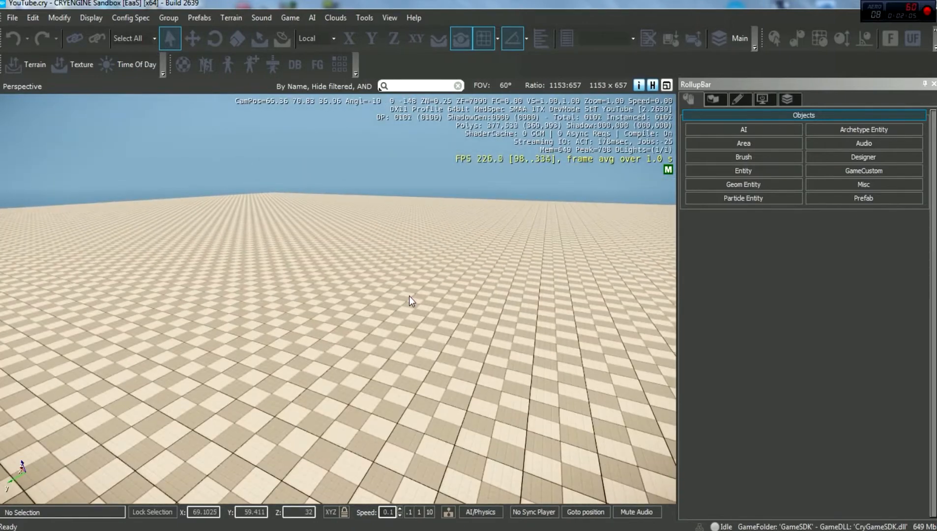
pyautogui.moveTo(386, 294); pyautogui.dragTo(379, 345, button='right')
pyautogui.press('w')
pyautogui.press('w')
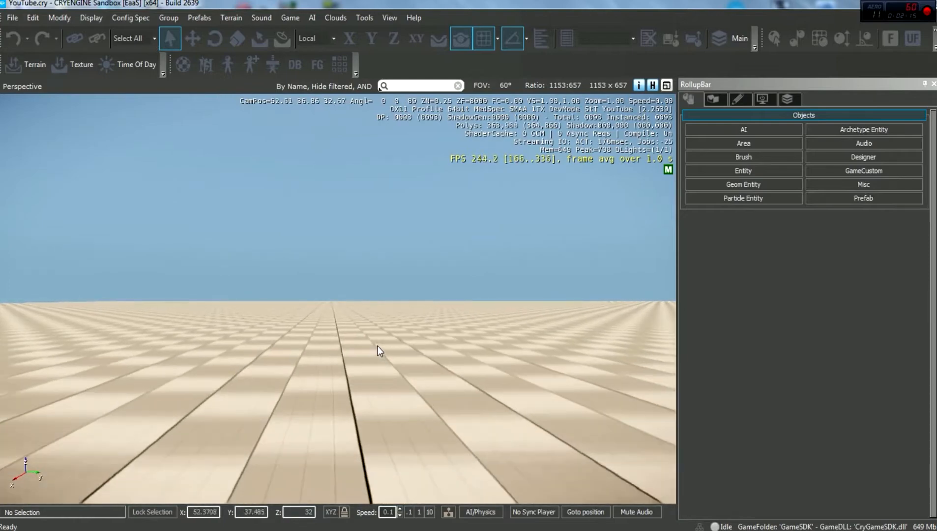
pyautogui.press('w')
pyautogui.moveTo(373, 345)
pyautogui.mouseDown(button='right')
pyautogui.moveTo(369, 352)
pyautogui.moveTo(375, 341)
pyautogui.moveTo(488, 342)
pyautogui.moveTo(581, 368)
pyautogui.moveTo(371, 340)
pyautogui.mouseUp(button='right')
pyautogui.press('w')
pyautogui.press('w')
pyautogui.press('w')
pyautogui.press('s')
pyautogui.press('s')
pyautogui.press('a')
pyautogui.press('s')
pyautogui.press('a')
pyautogui.press('a')
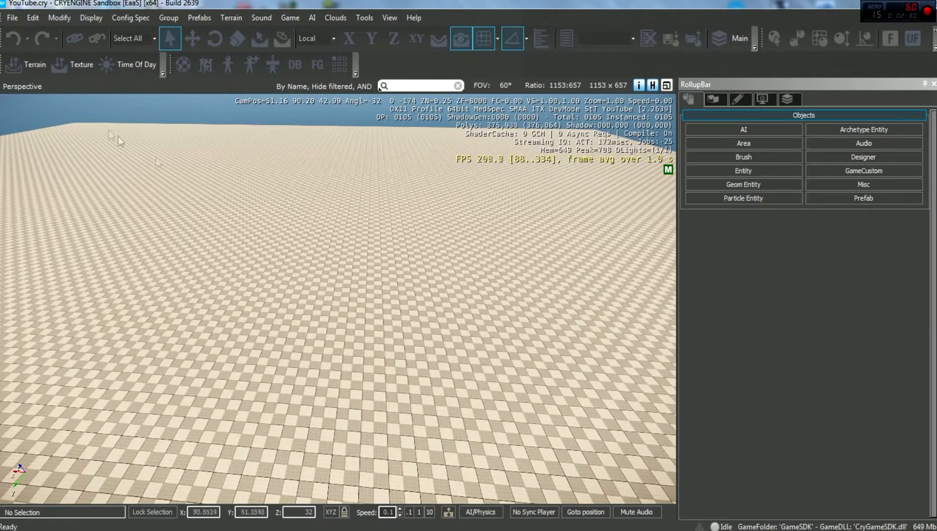
# Open the Terrain Editor, place it over the viewport, and show the whole heightmap
pyautogui.click(233, 20)
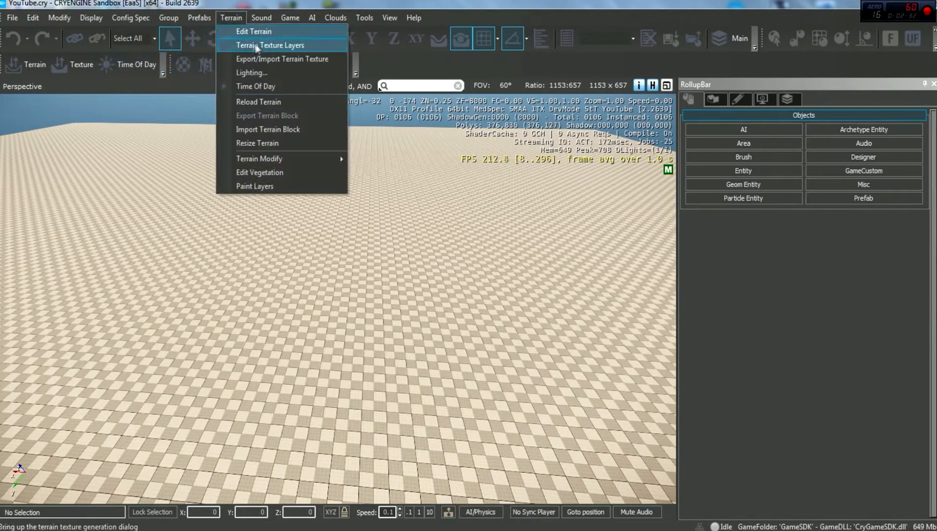
pyautogui.click(260, 33)
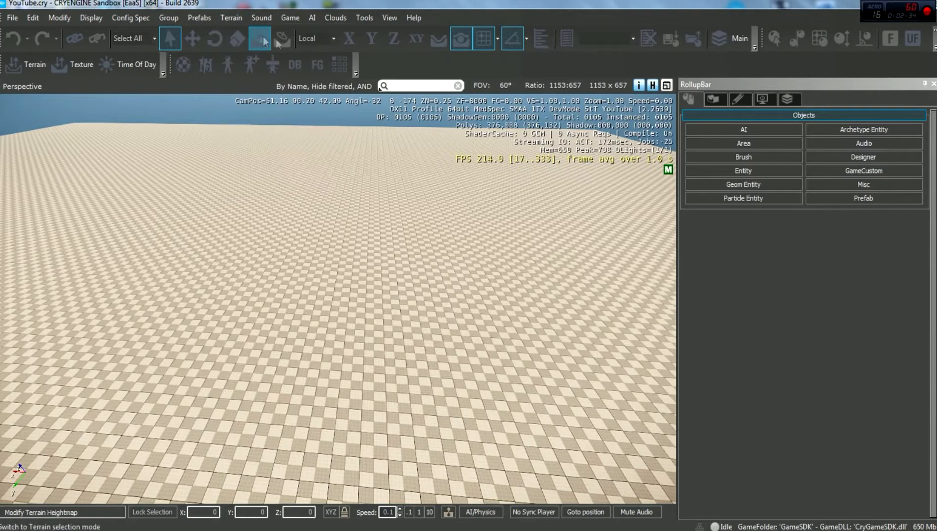
pyautogui.moveTo(936, 103); pyautogui.dragTo(365, 110)
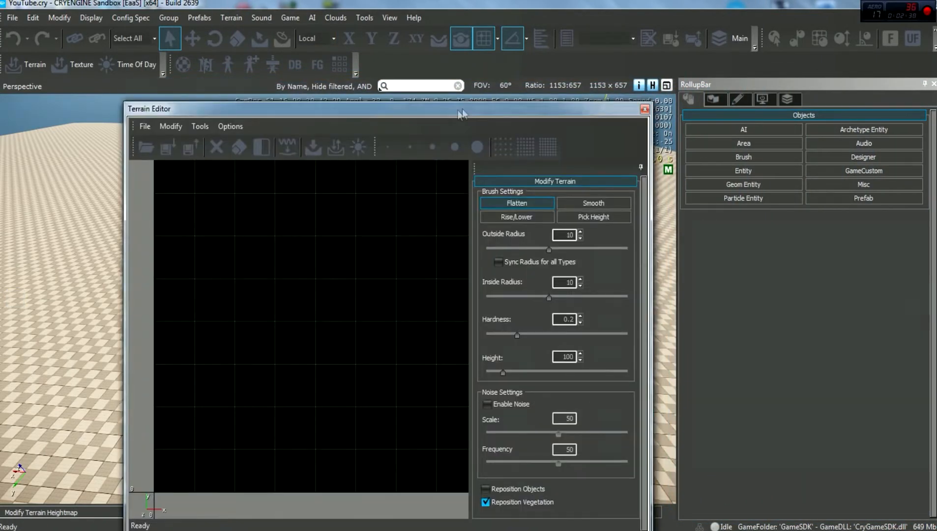
pyautogui.moveTo(453, 111); pyautogui.dragTo(487, 96)
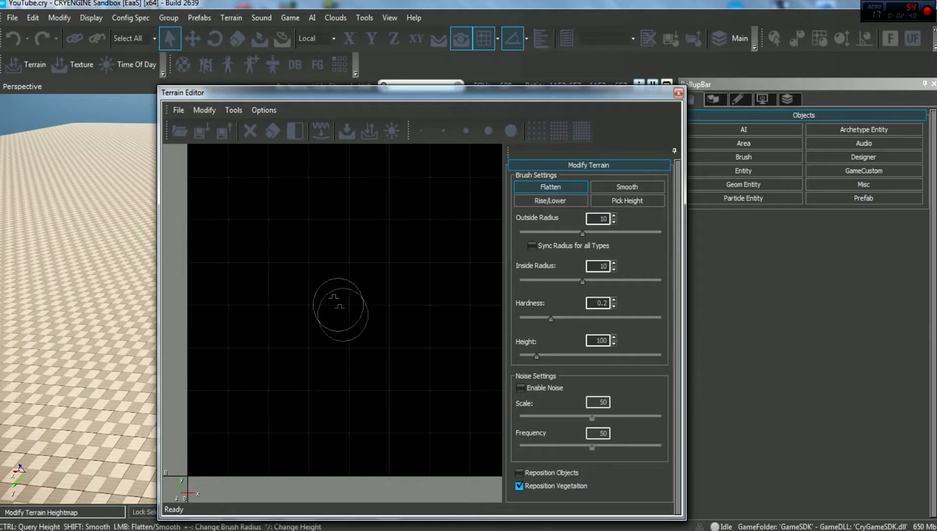
pyautogui.scroll(-2, 311, 323)
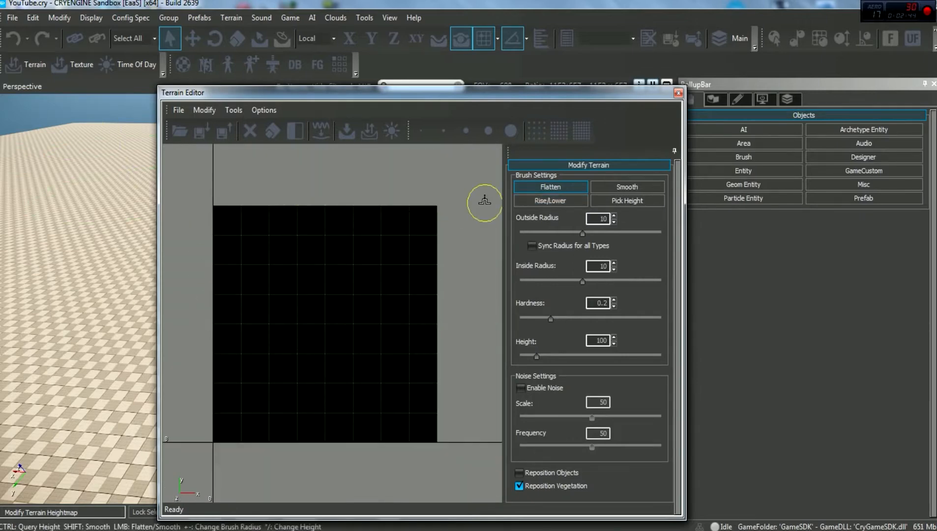
# Generate terrain across the heightmap with the default generation settings
pyautogui.click(234, 110)
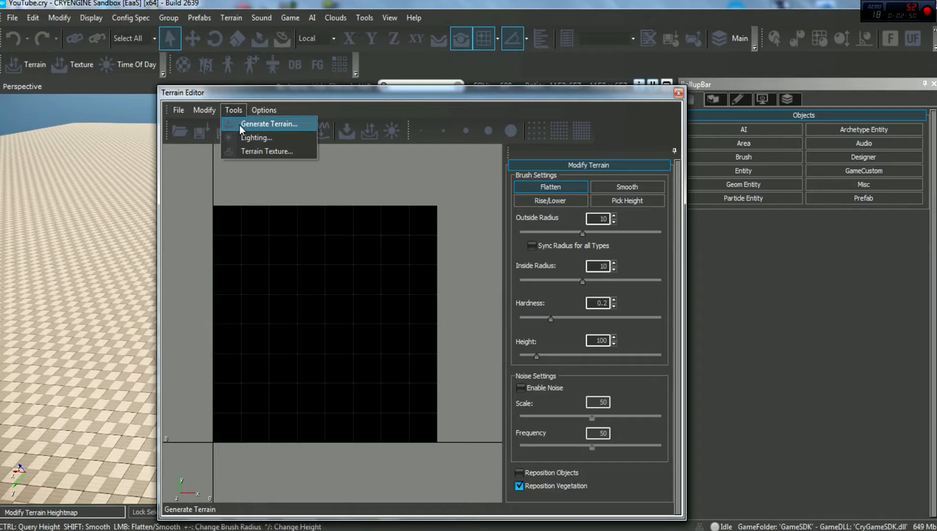
pyautogui.moveTo(201, 110)
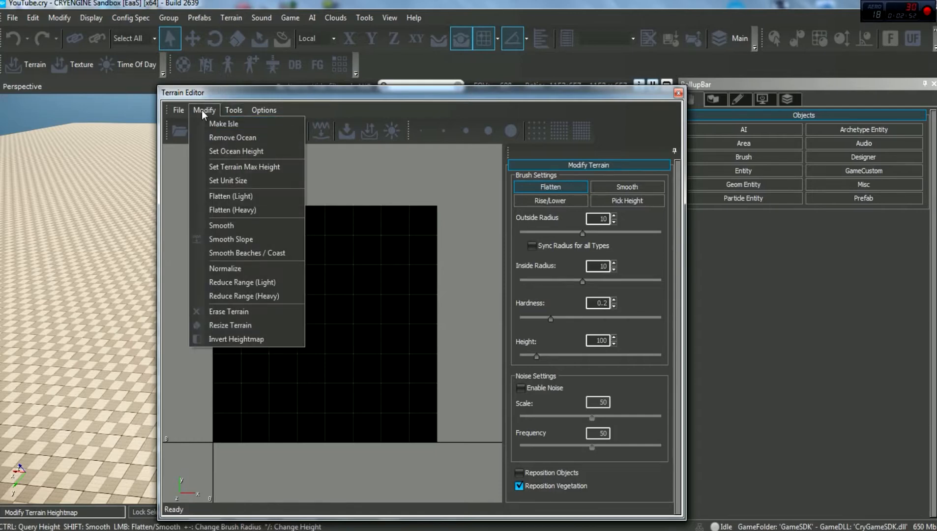
pyautogui.moveTo(234, 110)
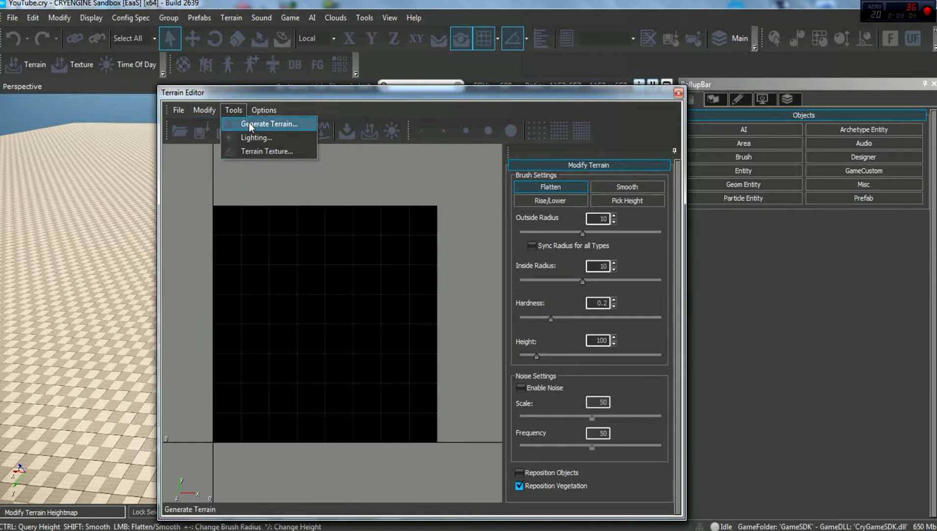
pyautogui.click(249, 124)
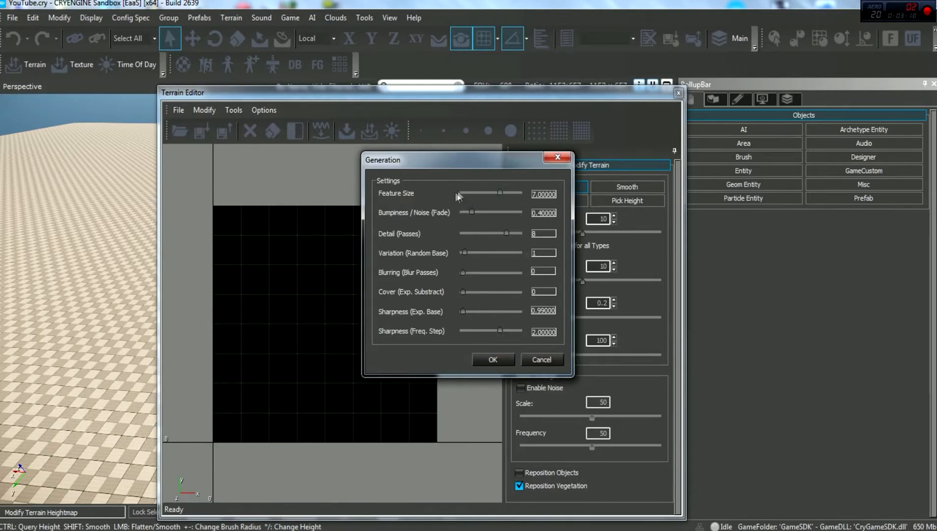
pyautogui.click(494, 363)
# Clear the Terrain Editor from the viewport and look around the generated terrain to examine its peaks and slopes
pyautogui.moveTo(377, 94); pyautogui.dragTo(746, 98)
pyautogui.click(679, 93)
pyautogui.moveTo(353, 346); pyautogui.dragTo(113, 125, button='right')
pyautogui.moveTo(353, 177); pyautogui.dragTo(172, 486, button='right')
pyautogui.press('s')
pyautogui.moveTo(338, 299); pyautogui.dragTo(314, 295, button='right')
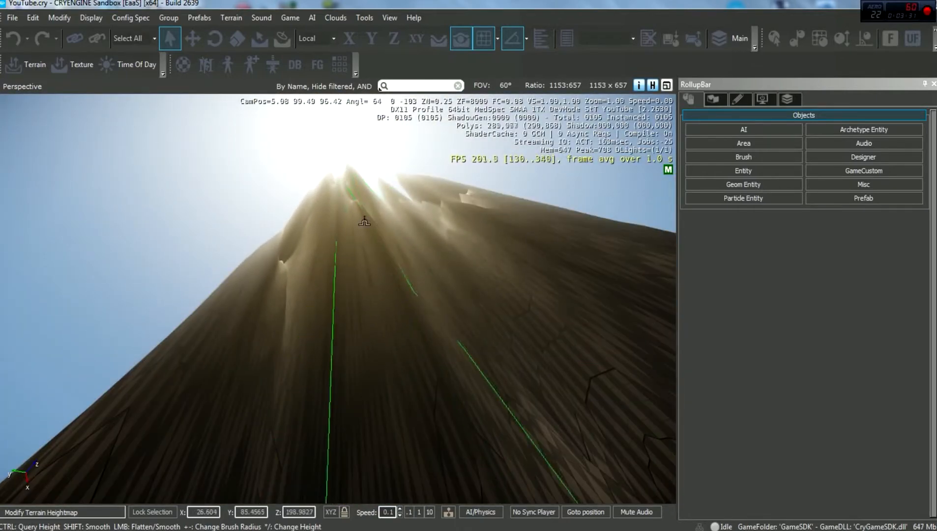
pyautogui.moveTo(353, 345); pyautogui.dragTo(369, 433, button='right')
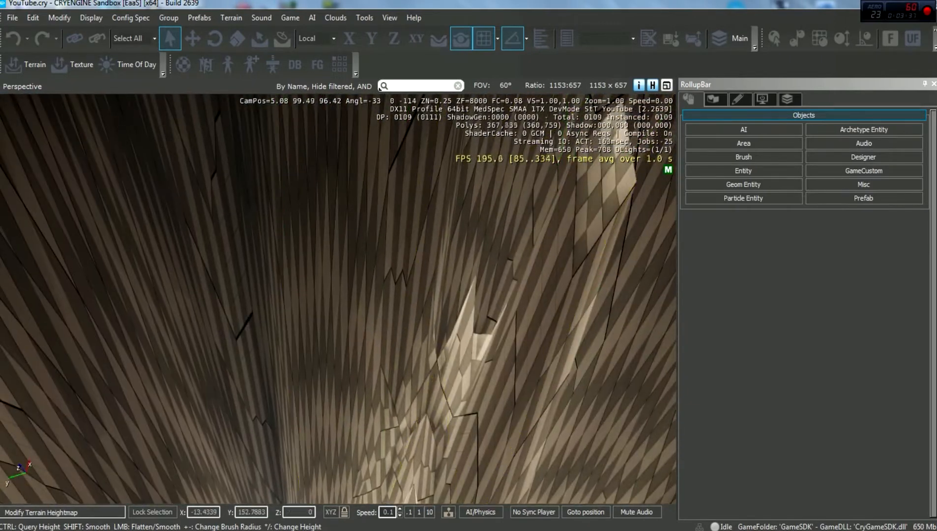
# Bring the Terrain Editor back over the viewport and erase the entire heightmap
pyautogui.moveTo(936, 108); pyautogui.dragTo(417, 83)
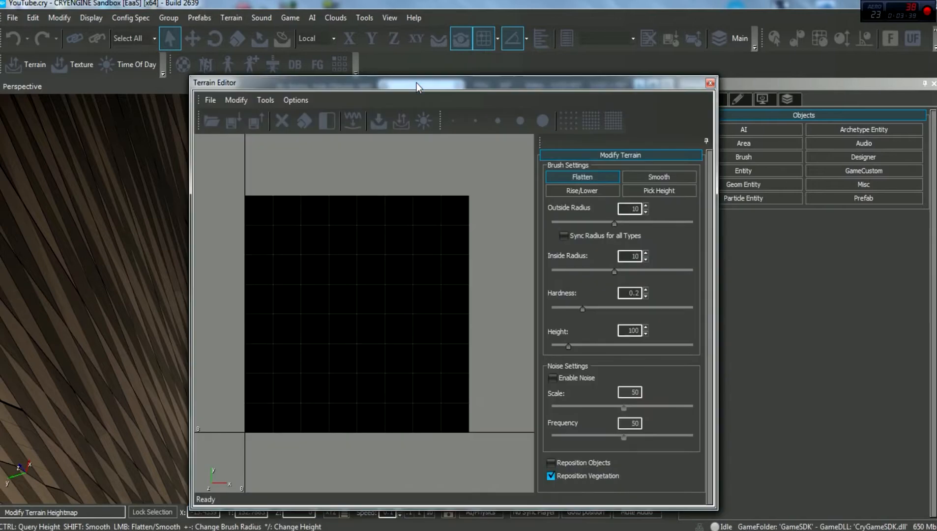
pyautogui.click(231, 100)
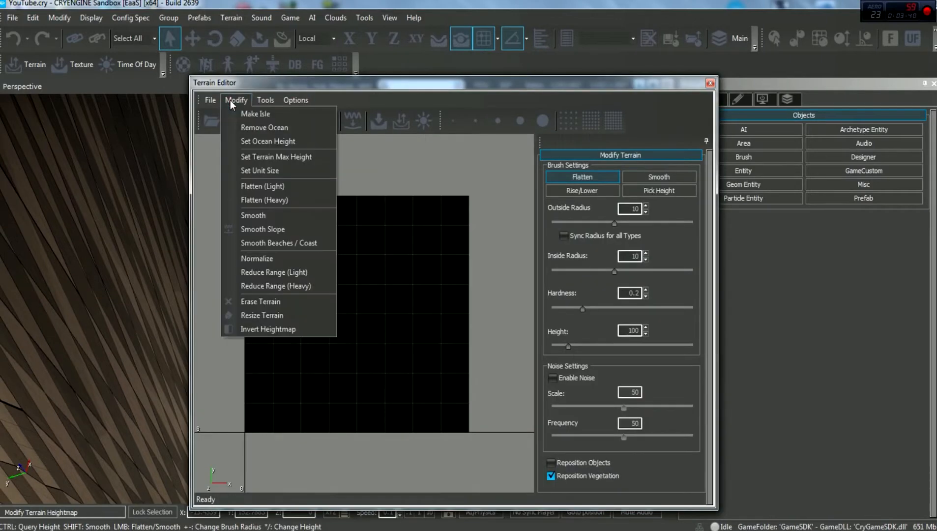
pyautogui.click(333, 95)
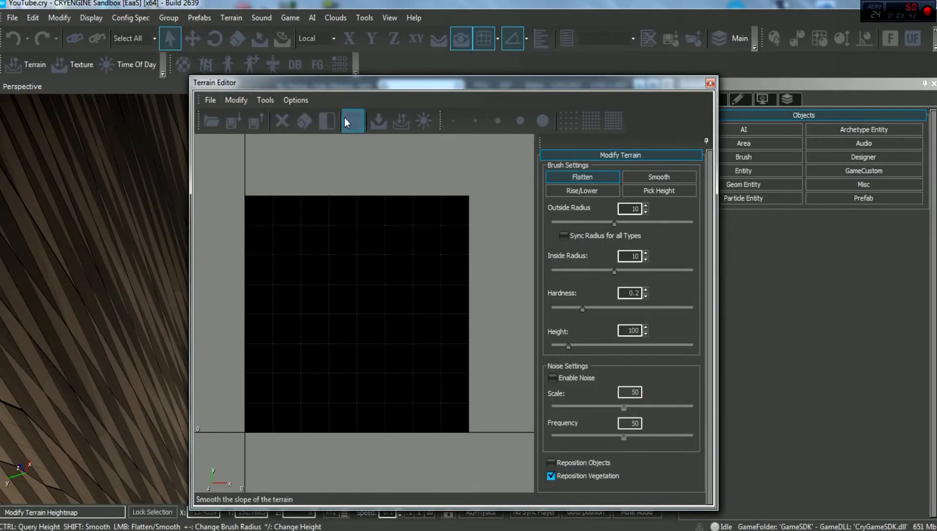
pyautogui.click(280, 125)
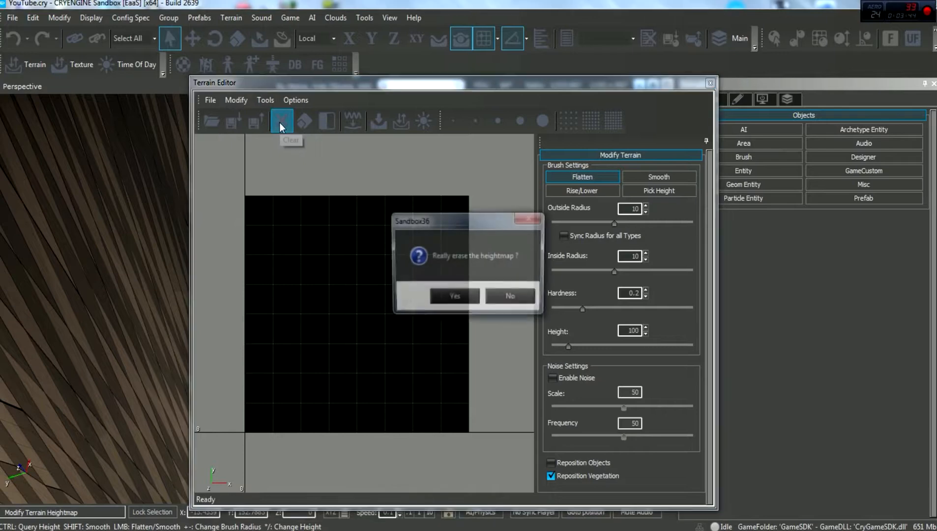
pyautogui.click(454, 297)
# Set the terrain's max height to 300
pyautogui.click(231, 101)
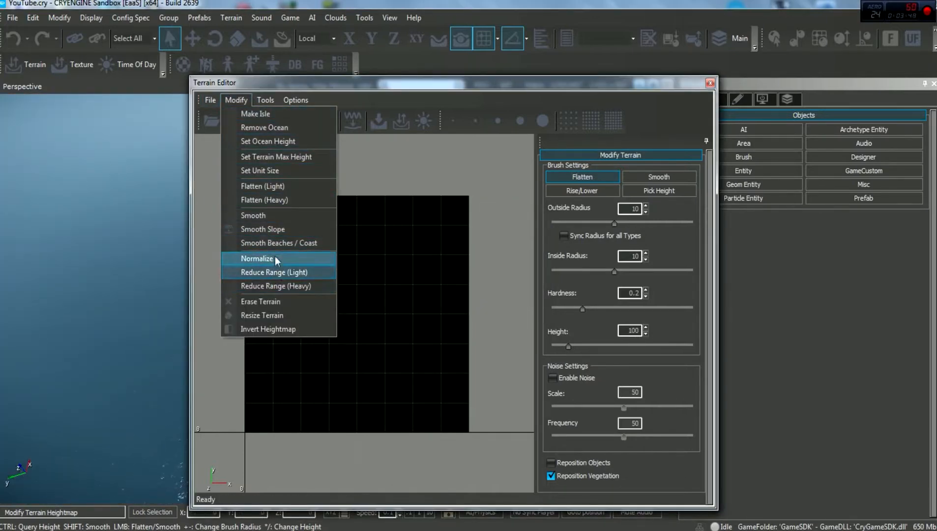
pyautogui.click(308, 159)
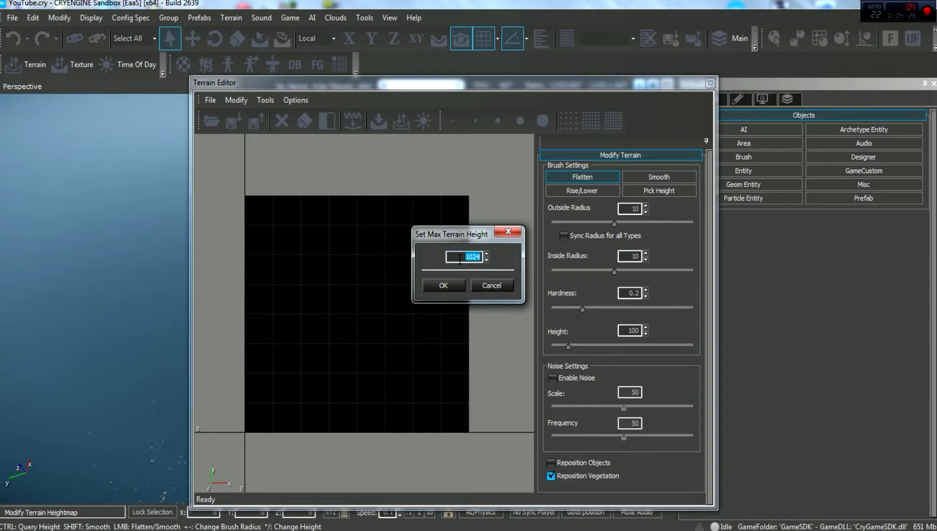
pyautogui.click(443, 286)
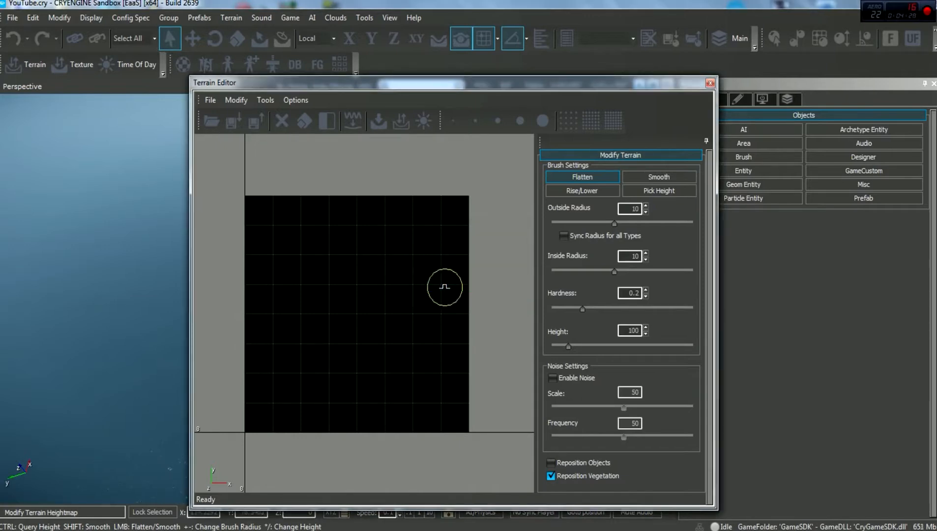
# Generate terrain with the default generation settings, close the Terrain Editor, and look over the peaks and coastline
pyautogui.click(265, 100)
pyautogui.click(283, 117)
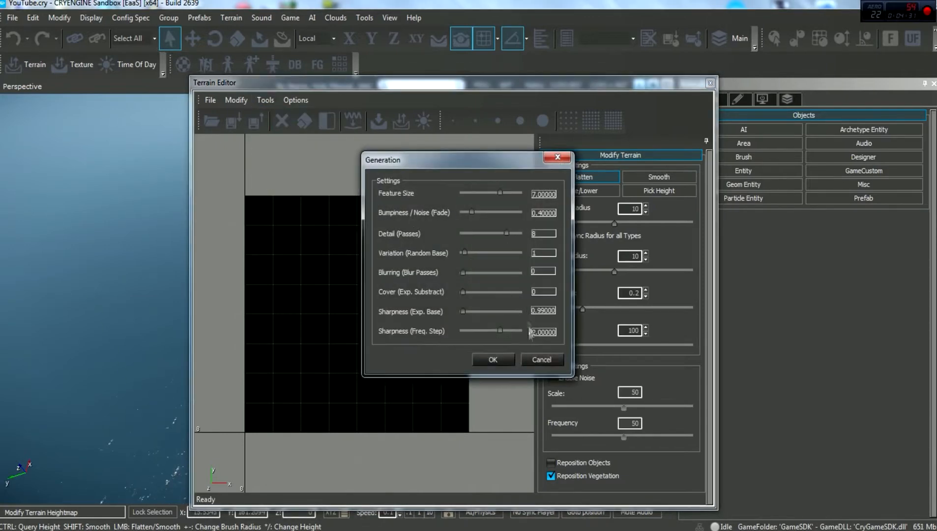
pyautogui.click(492, 360)
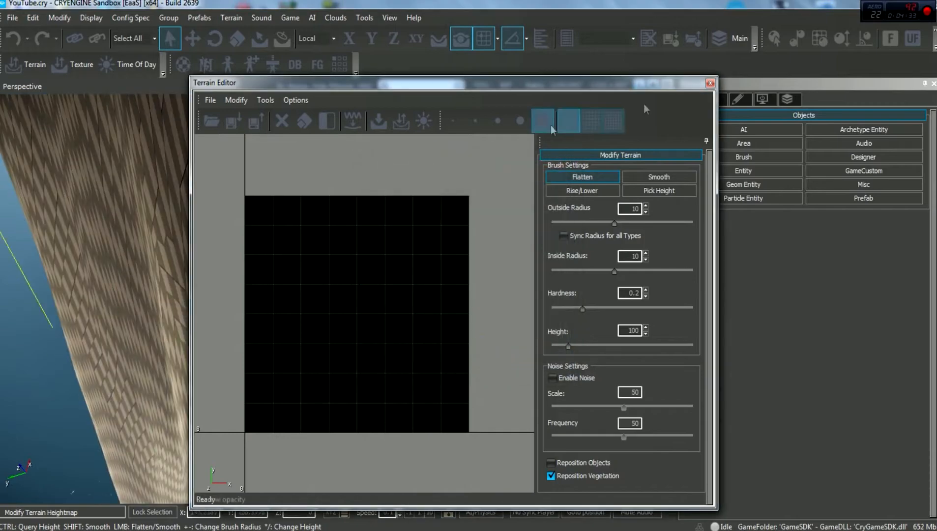
pyautogui.click(710, 84)
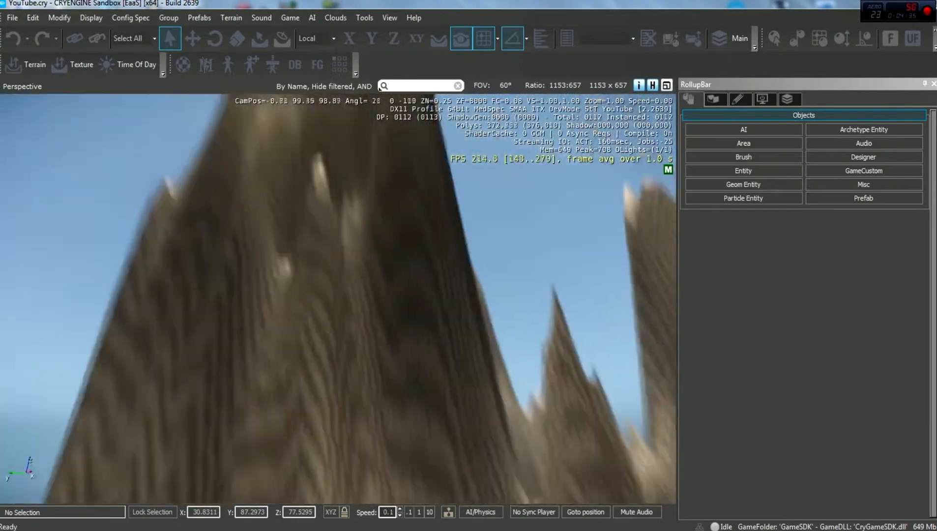
pyautogui.moveTo(338, 299)
pyautogui.mouseDown(button='right')
pyautogui.moveTo(338, 270)
pyautogui.moveTo(351, 254)
pyautogui.moveTo(344, 409)
pyautogui.moveTo(341, 303)
pyautogui.mouseUp(button='right')
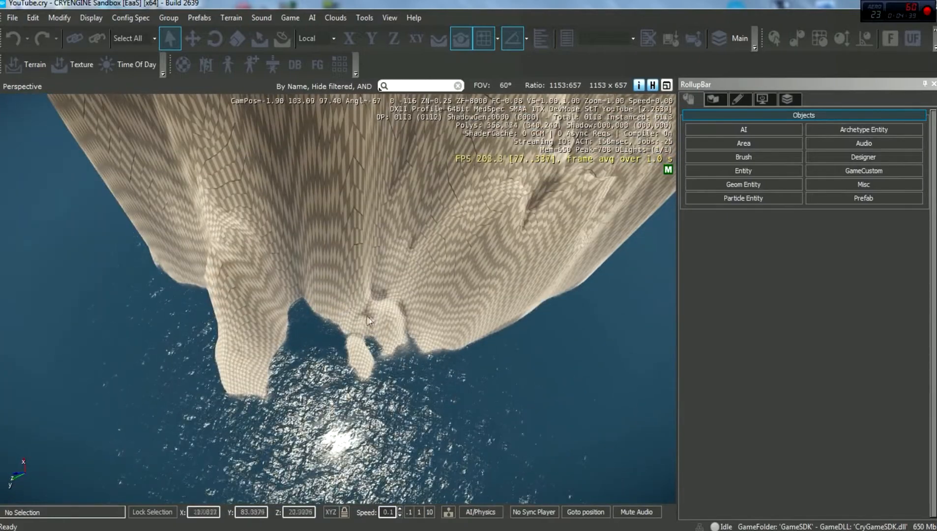
# Reopen the Terrain Editor and set the terrain's max height to 100
pyautogui.click(229, 18)
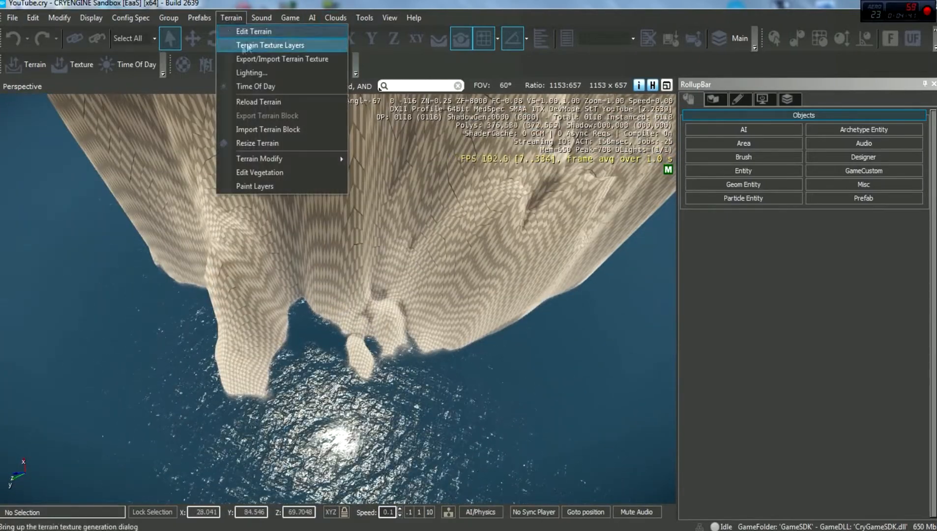
pyautogui.click(253, 30)
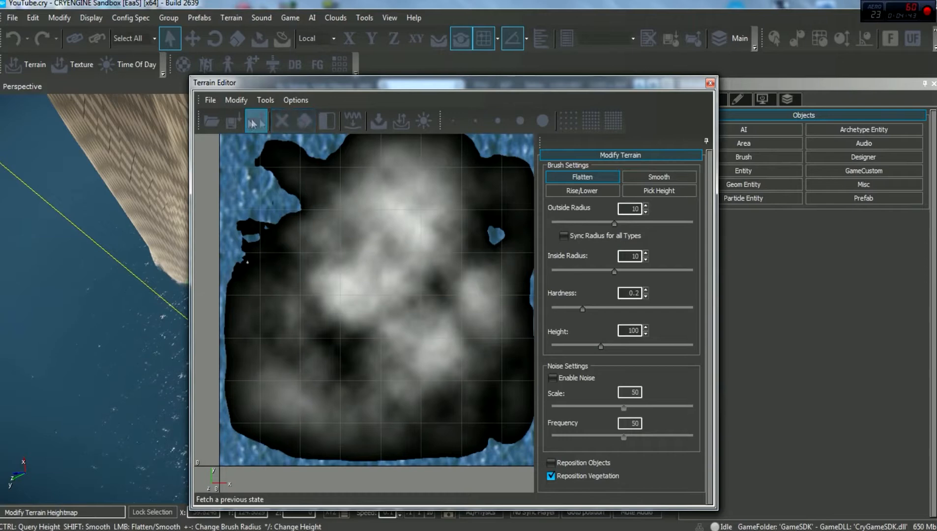
pyautogui.click(266, 99)
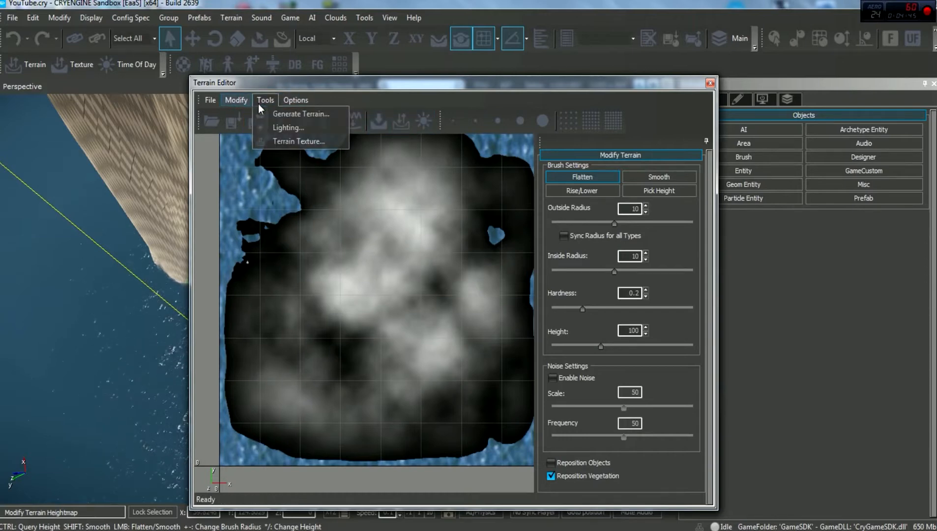
pyautogui.click(275, 157)
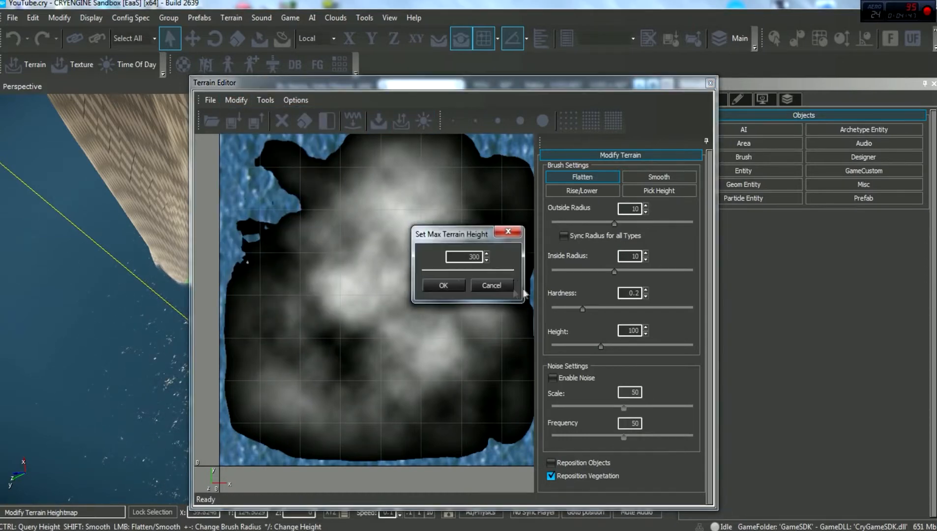
pyautogui.write('100')
pyautogui.press('Return')
pyautogui.click(285, 103)
pyautogui.click(283, 126)
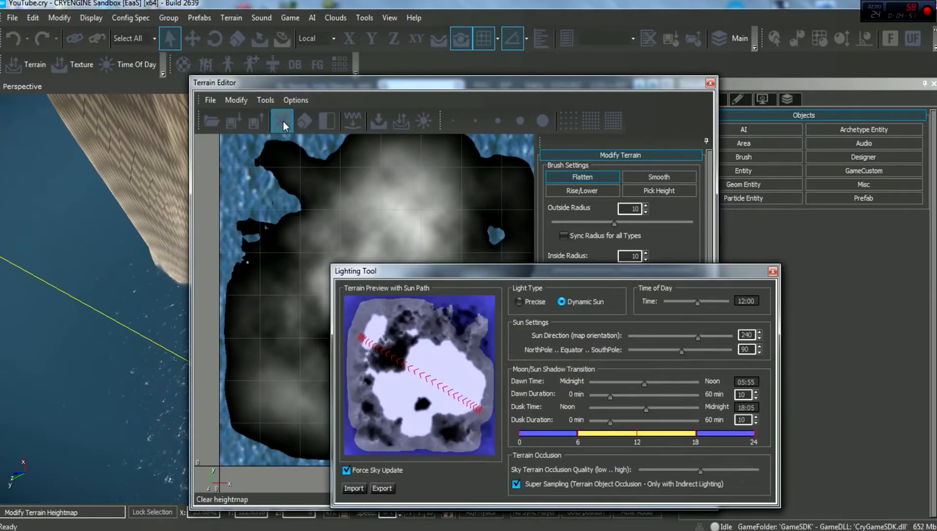
pyautogui.click(773, 272)
# Regenerate the terrain with the default generation settings, close the Terrain Editor, and view the whole island from above
pyautogui.click(265, 100)
pyautogui.click(291, 114)
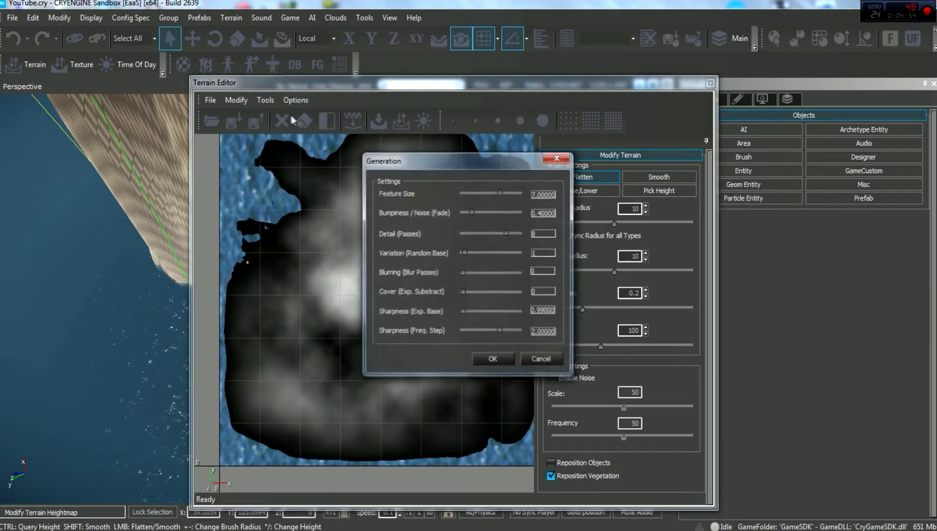
pyautogui.click(493, 358)
pyautogui.click(711, 82)
pyautogui.moveTo(354, 253)
pyautogui.mouseDown(button='right')
pyautogui.moveTo(354, 218)
pyautogui.moveTo(336, 223)
pyautogui.moveTo(312, 206)
pyautogui.moveTo(283, 227)
pyautogui.moveTo(356, 268)
pyautogui.mouseUp(button='right')
# Bring up the Terrain Editor again and set the terrain's max height to 60
pyautogui.click(238, 16)
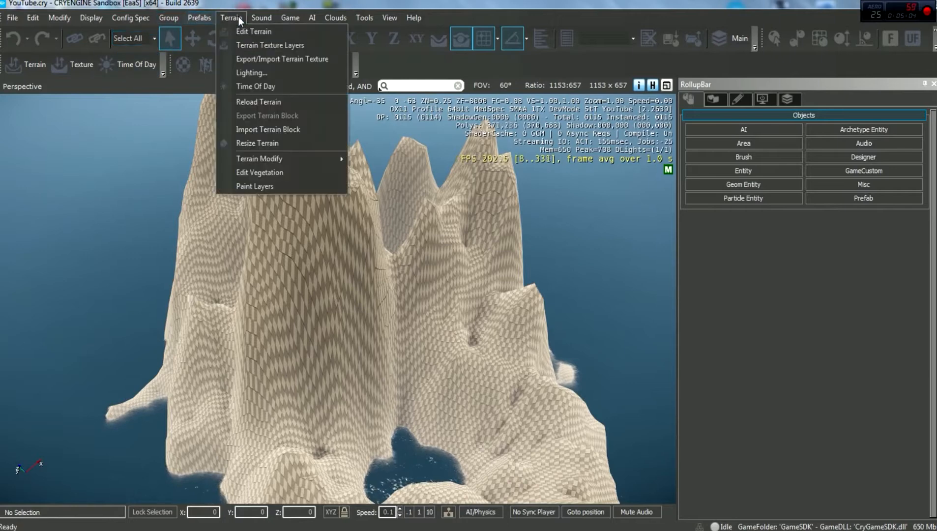
pyautogui.click(254, 31)
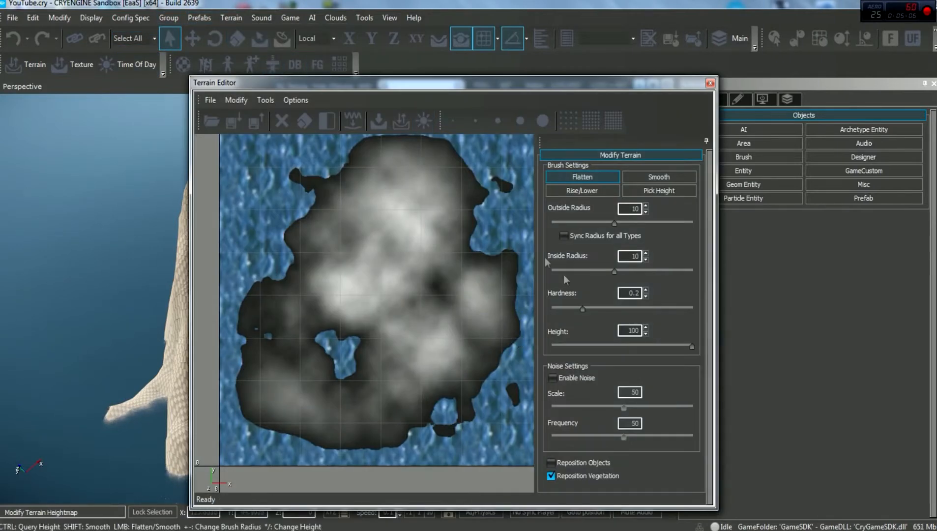
pyautogui.click(265, 100)
pyautogui.moveTo(236, 100)
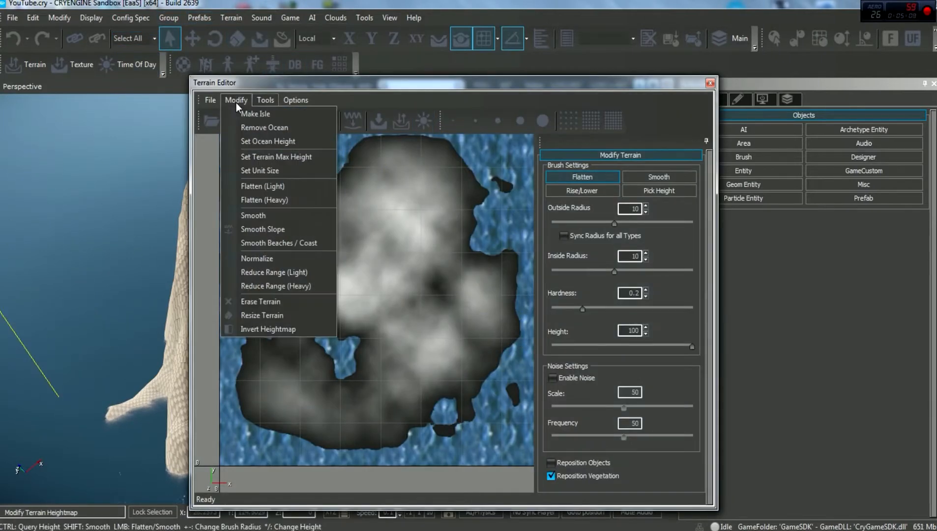
pyautogui.click(276, 156)
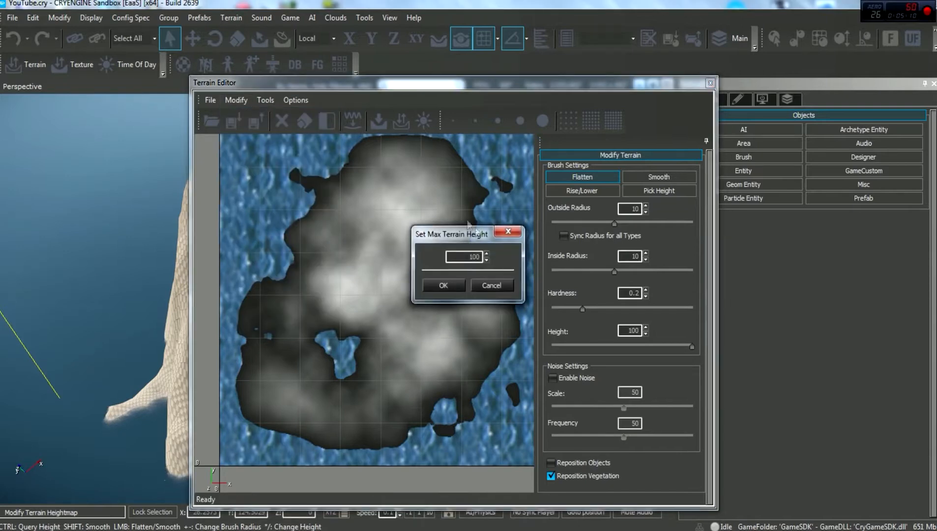
pyautogui.write('50')
pyautogui.write('60')
pyautogui.click(448, 284)
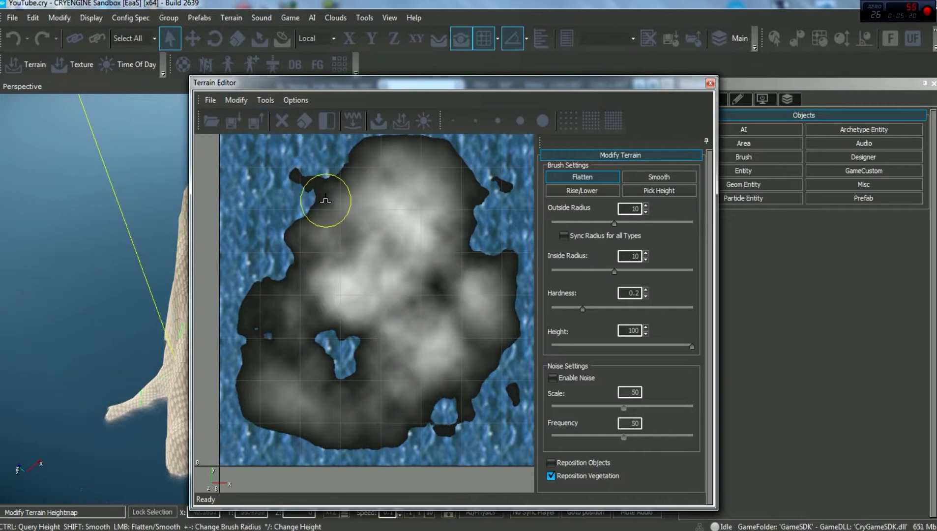
# Generate the terrain again with the default generation settings and close the Terrain Editor
pyautogui.click(268, 101)
pyautogui.click(290, 115)
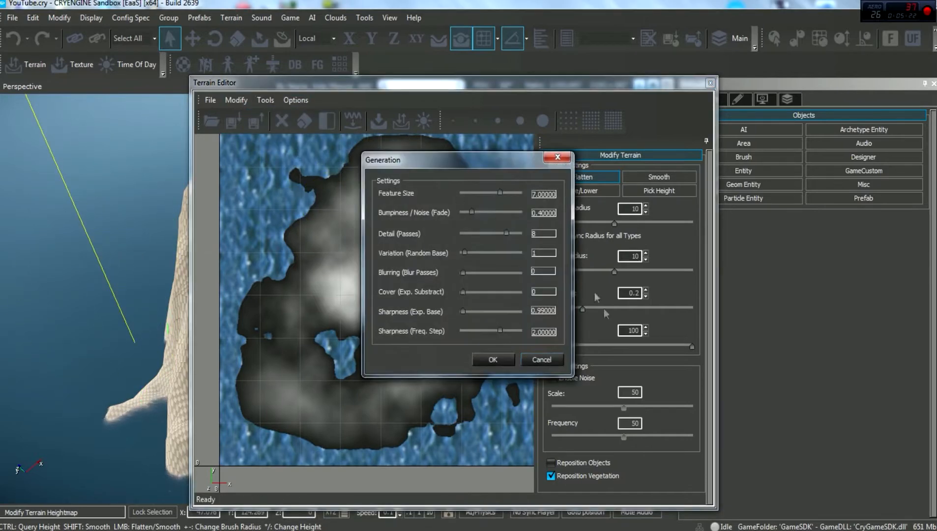
pyautogui.click(493, 360)
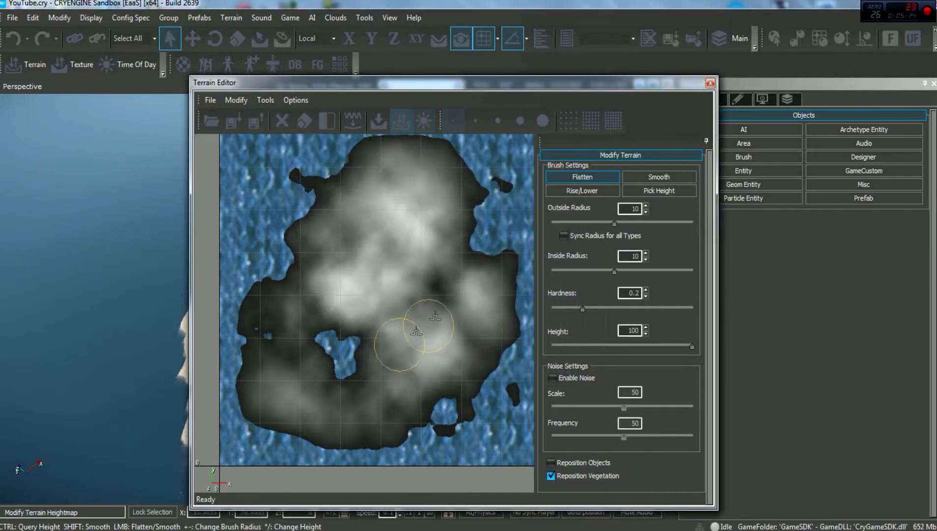
pyautogui.click(711, 84)
# Examine the regenerated terrain's peaks, slopes and inlet in the viewport, and check its heightmap in the Terrain Editor
pyautogui.moveTo(414, 245)
pyautogui.mouseDown(button='right')
pyautogui.moveTo(450, 344)
pyautogui.moveTo(435, 243)
pyautogui.moveTo(404, 315)
pyautogui.moveTo(335, 324)
pyautogui.moveTo(310, 281)
pyautogui.moveTo(317, 250)
pyautogui.moveTo(487, 221)
pyautogui.moveTo(437, 209)
pyautogui.moveTo(433, 256)
pyautogui.moveTo(440, 236)
pyautogui.moveTo(419, 295)
pyautogui.moveTo(415, 243)
pyautogui.mouseUp(button='right')
pyautogui.press('w')
pyautogui.press('w')
pyautogui.press('w')
pyautogui.press('s')
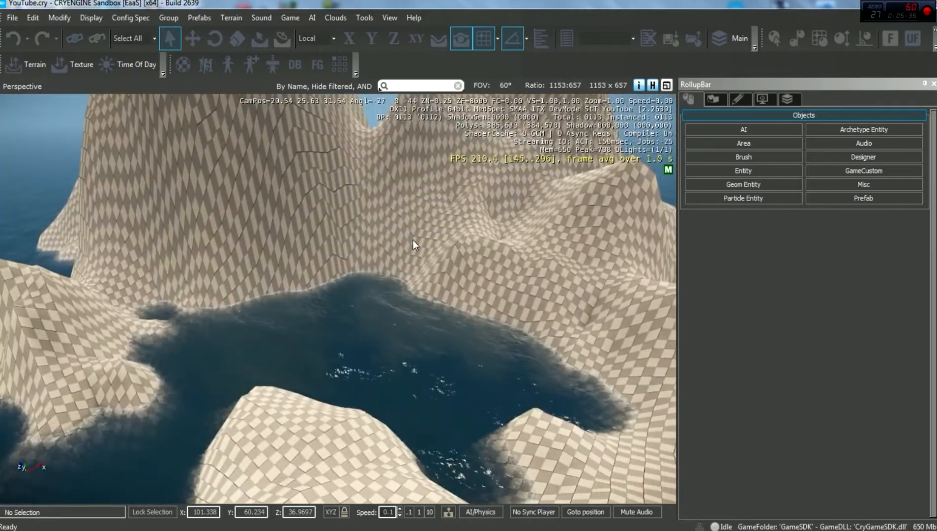
pyautogui.click(231, 17)
pyautogui.click(268, 34)
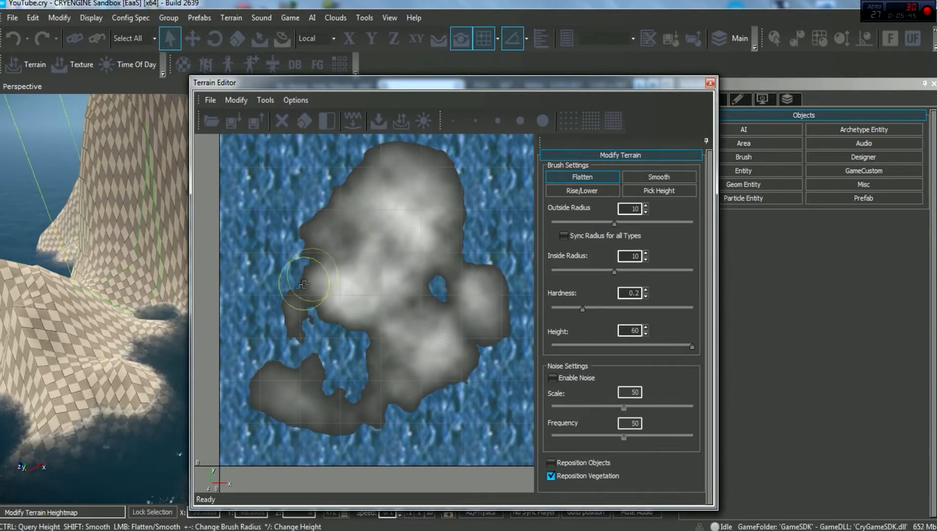
pyautogui.click(710, 83)
pyautogui.moveTo(470, 295); pyautogui.dragTo(414, 304, button='right')
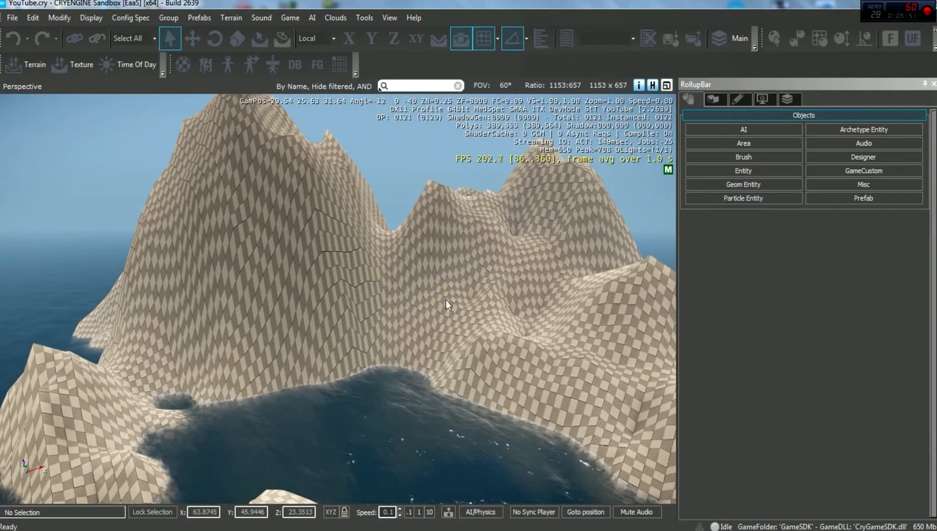
pyautogui.moveTo(447, 293); pyautogui.dragTo(376, 279, button='right')
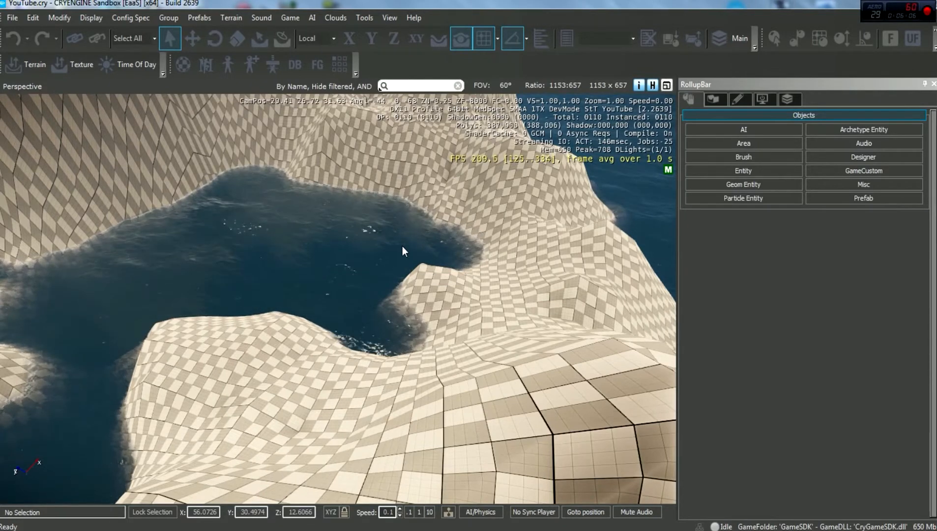
pyautogui.moveTo(402, 246)
pyautogui.mouseDown(button='right')
pyautogui.moveTo(399, 268)
pyautogui.moveTo(394, 231)
pyautogui.moveTo(402, 247)
pyautogui.mouseUp(button='right')
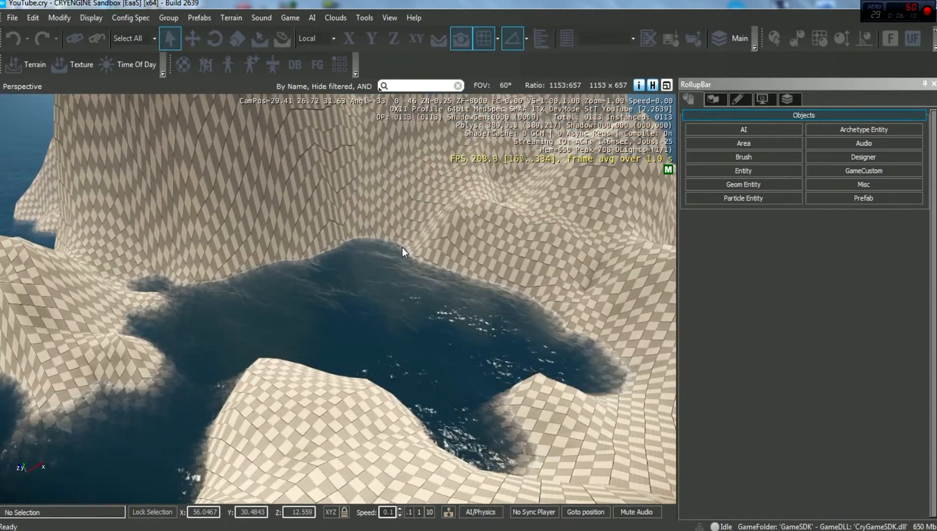
# Enter game mode, walk across the terrain along the water to judge its scale, and return to editing
pyautogui.hotkey('ctrl', 'g')
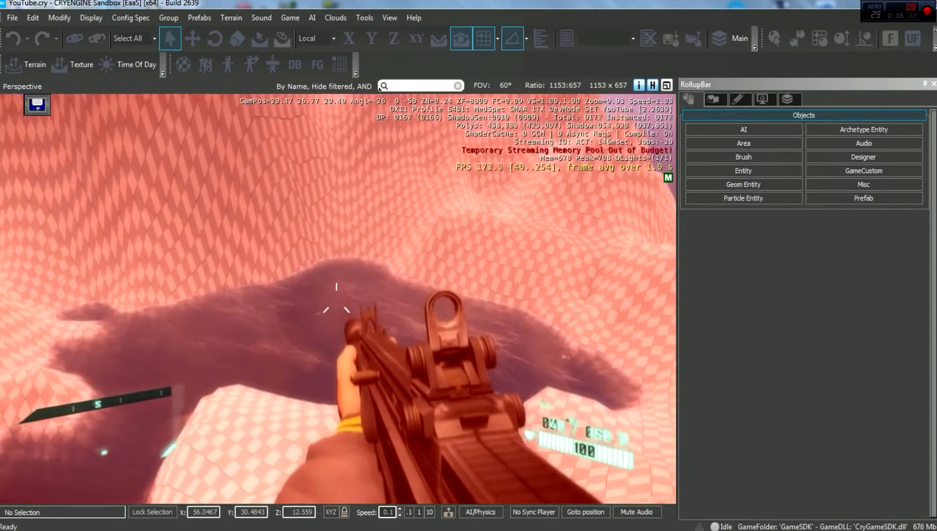
pyautogui.press('w')
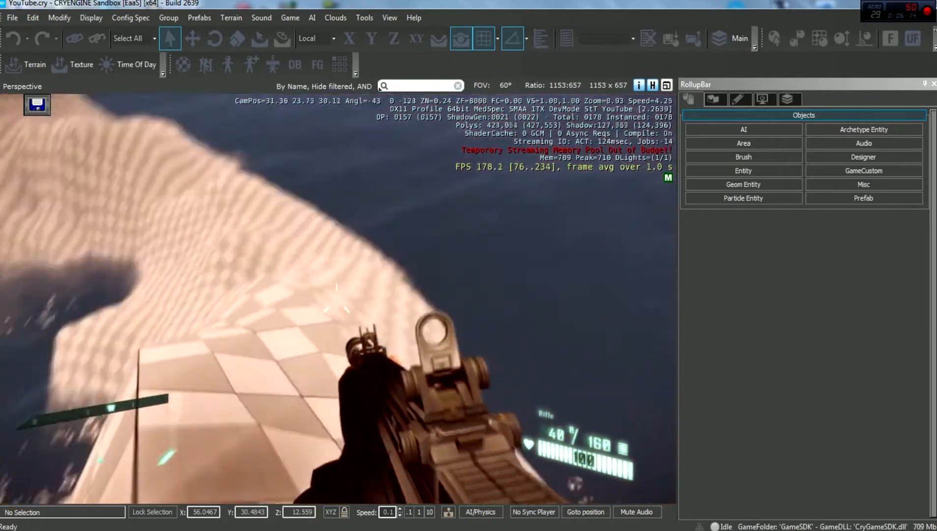
pyautogui.press('w')
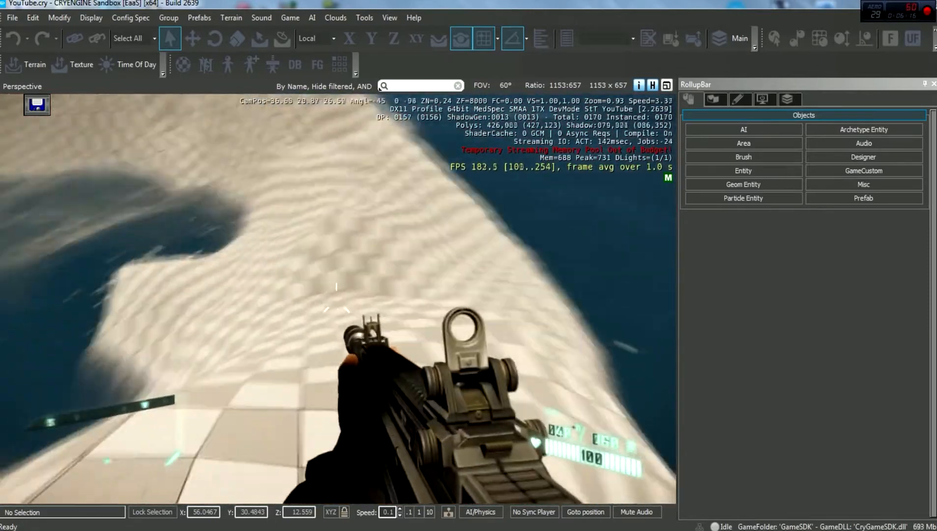
pyautogui.press('w')
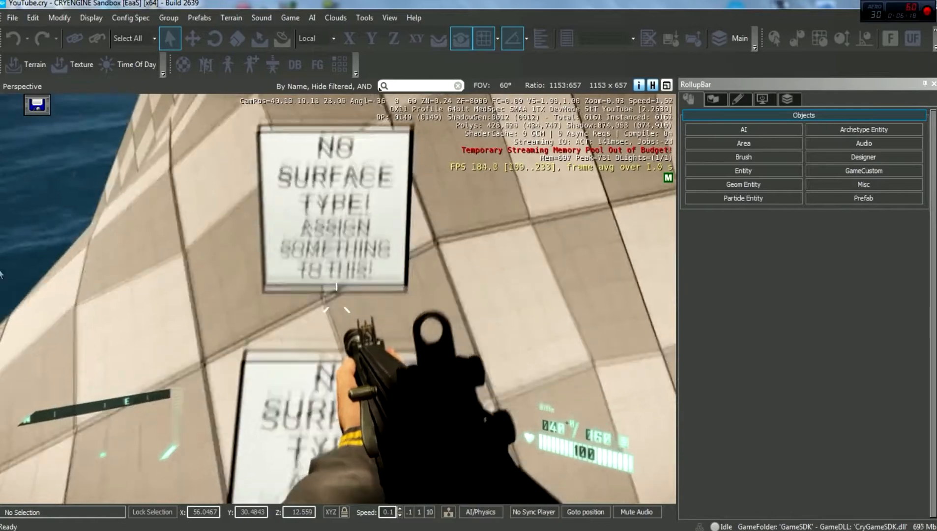
pyautogui.press('w')
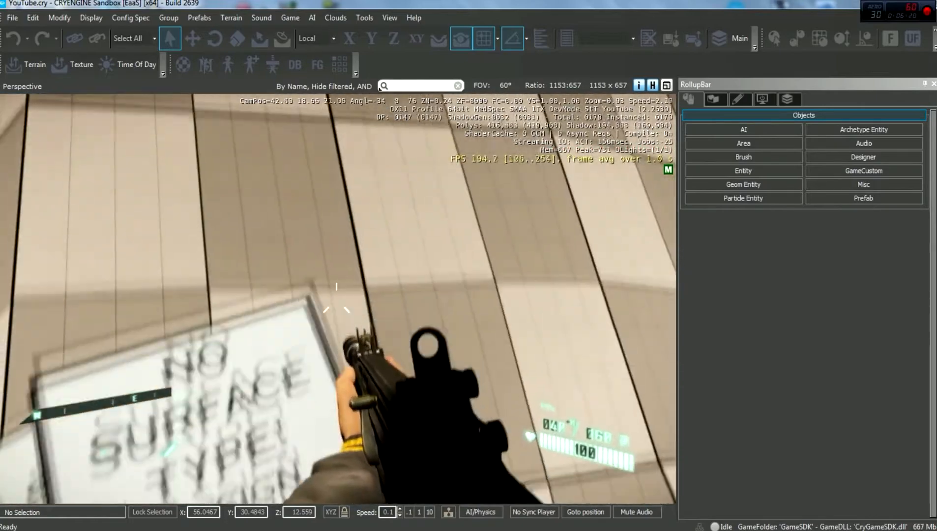
pyautogui.press('w')
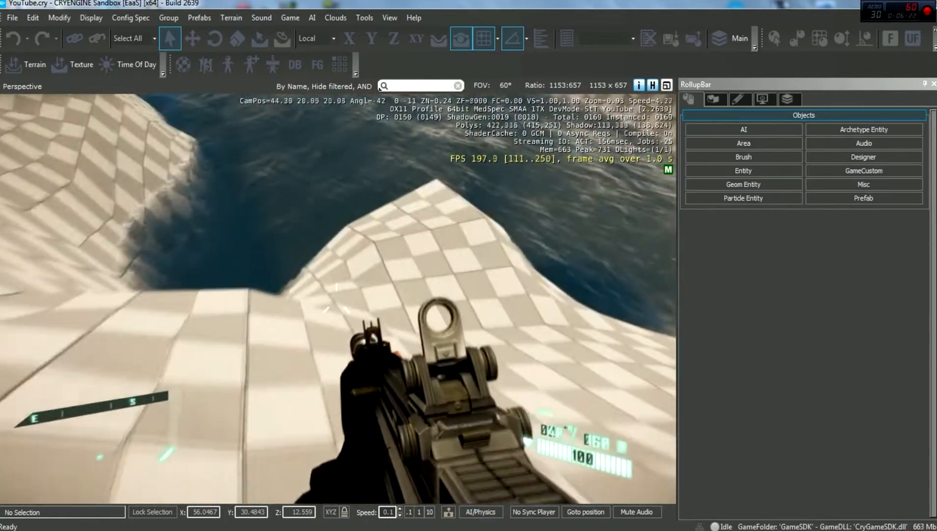
pyautogui.press('w')
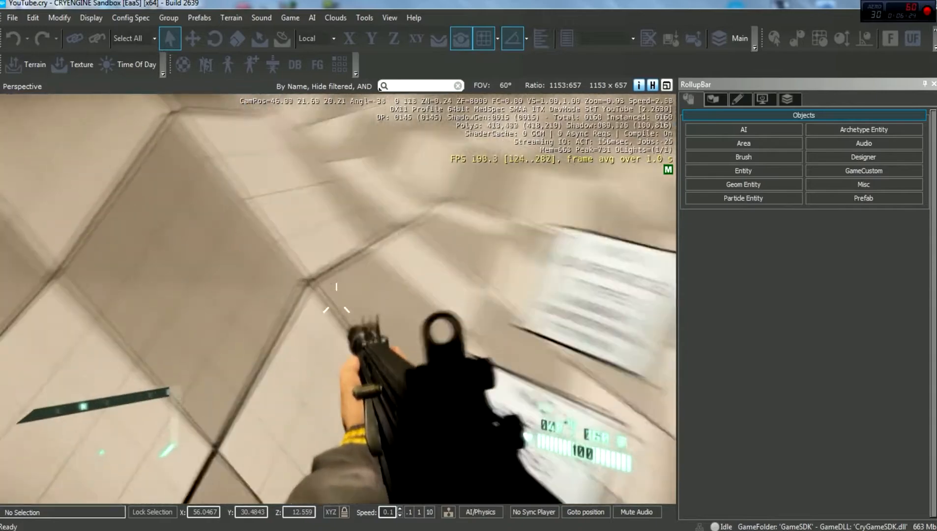
pyautogui.press('w')
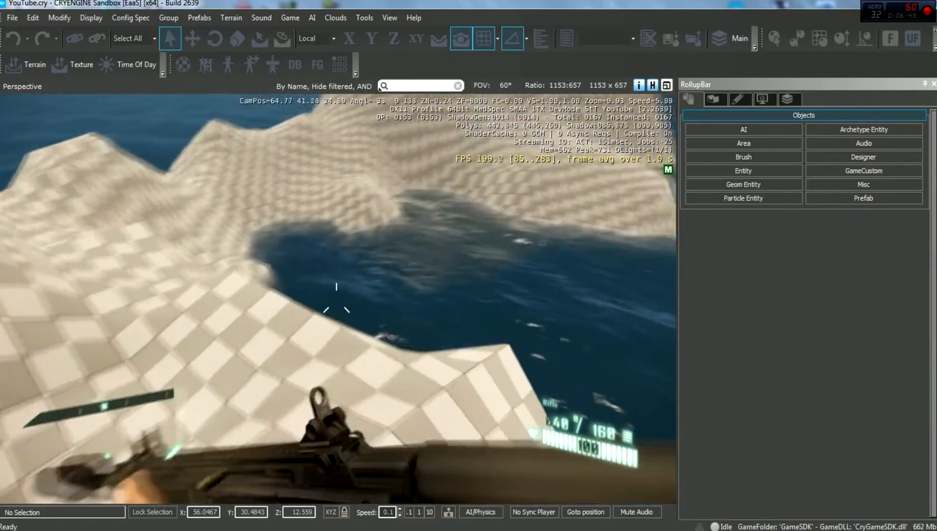
pyautogui.press('Escape')
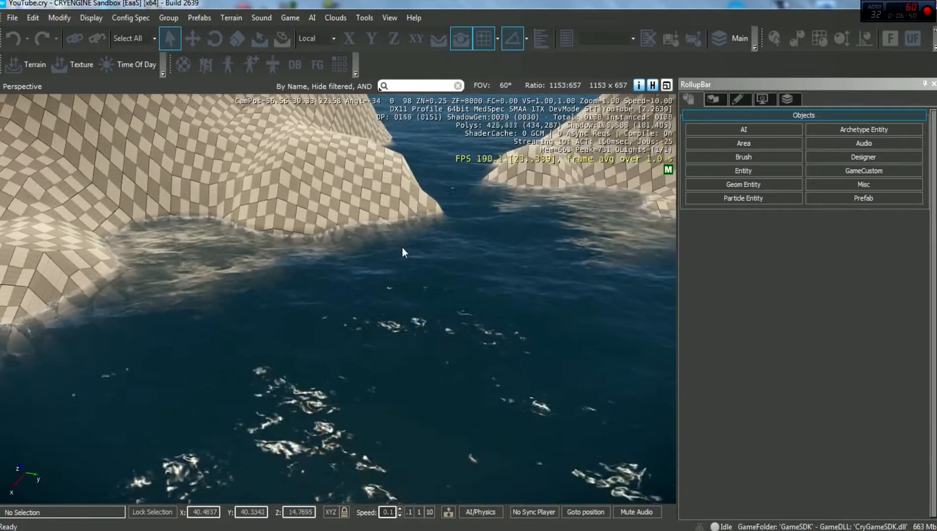
# Fly the camera back and up to view the whole island from above
pyautogui.moveTo(402, 247); pyautogui.dragTo(434, 259, button='right')
pyautogui.press('s')
pyautogui.press('s')
pyautogui.press('s')
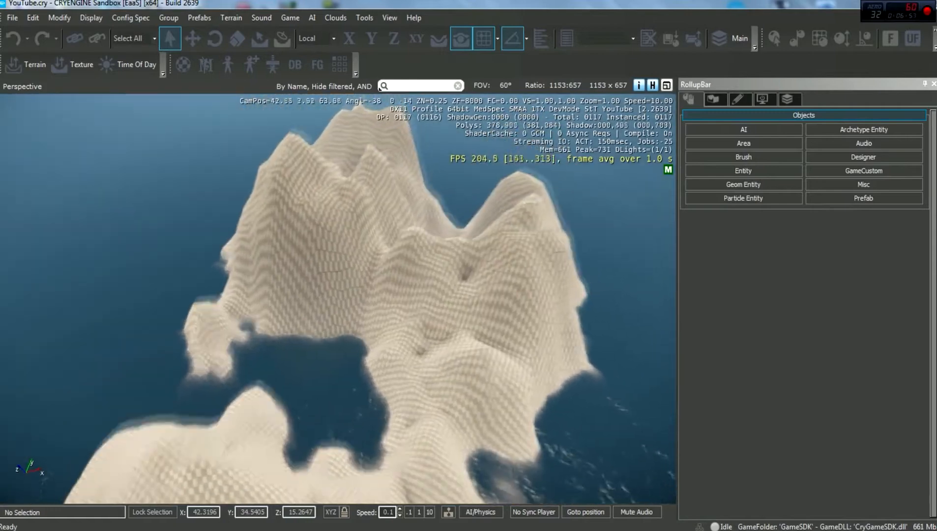
# Examine the island's peaks, slopes and inlet from above in the viewport, moving in closer to the inlet
pyautogui.moveTo(387, 266); pyautogui.dragTo(411, 276, button='right')
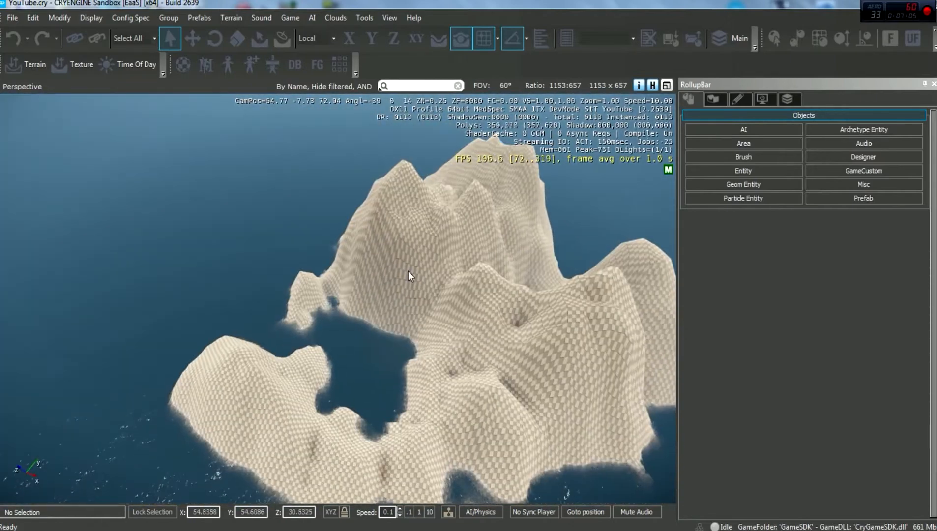
pyautogui.press('a')
pyautogui.press('d')
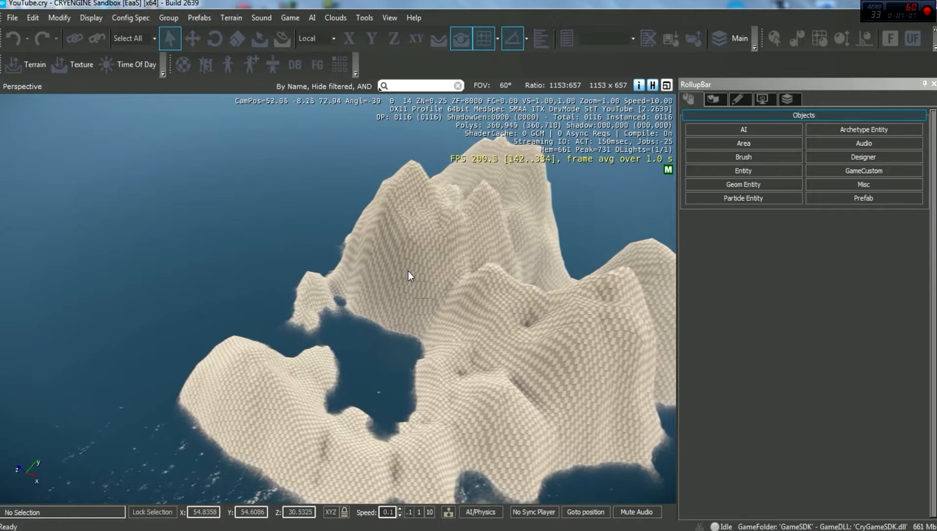
pyautogui.press('w')
pyautogui.press('s')
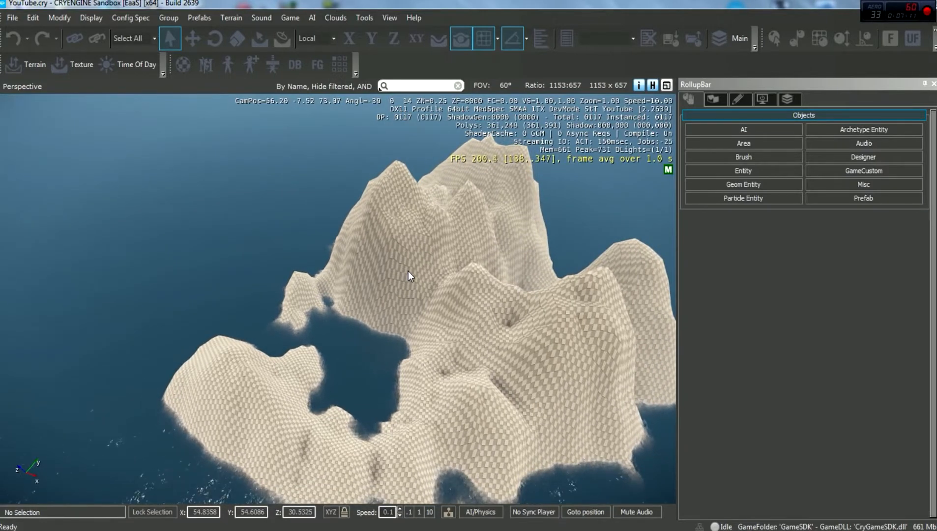
pyautogui.press('w')
pyautogui.moveTo(408, 271)
pyautogui.mouseDown(button='right')
pyautogui.moveTo(418, 295)
pyautogui.moveTo(420, 267)
pyautogui.mouseUp(button='right')
pyautogui.press('d')
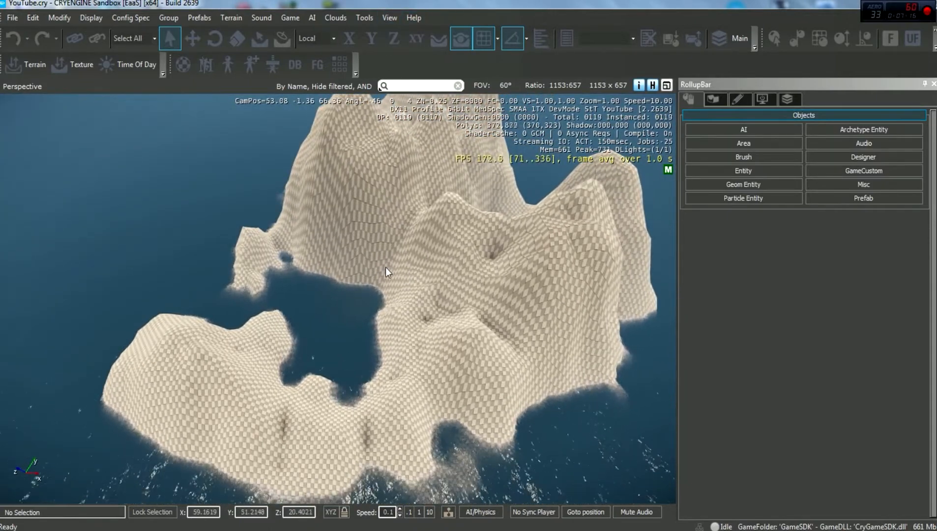
pyautogui.press('w')
pyautogui.press('a')
pyautogui.press('d')
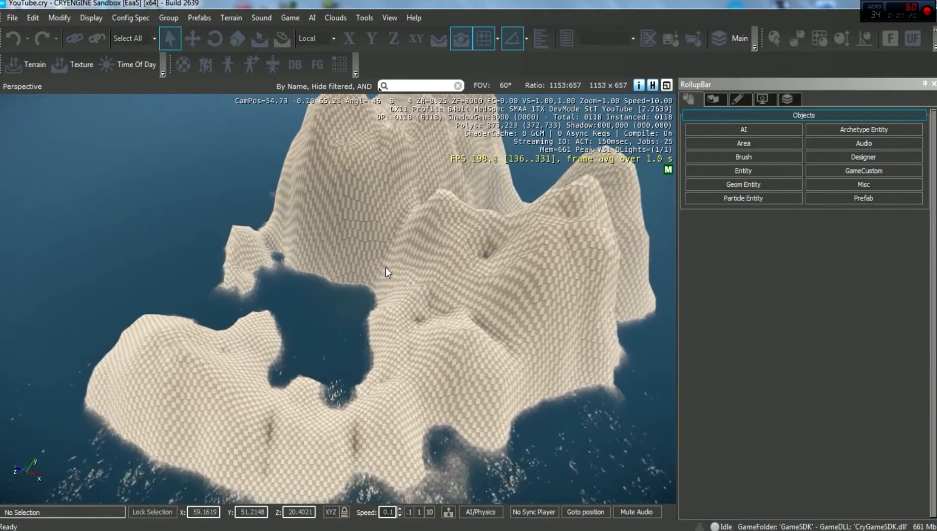
pyautogui.moveTo(368, 348); pyautogui.dragTo(392, 332, button='right')
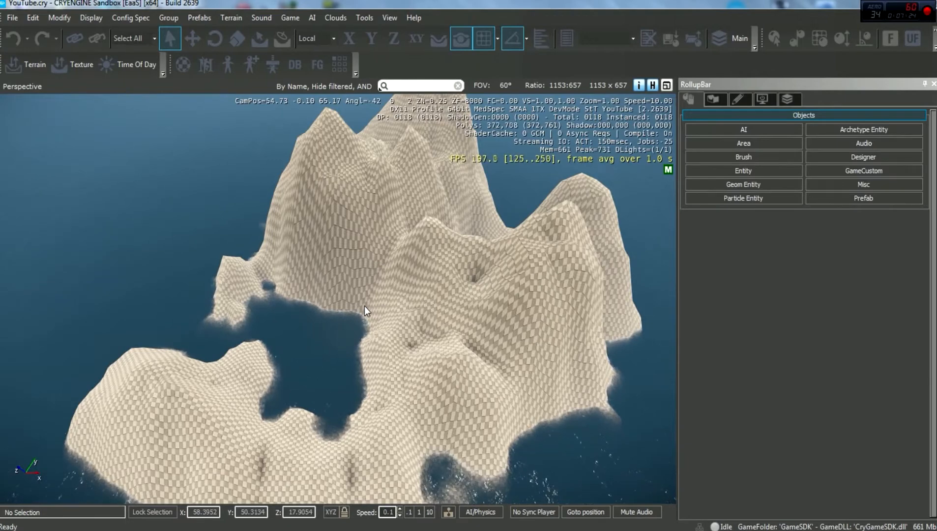
pyautogui.press('w')
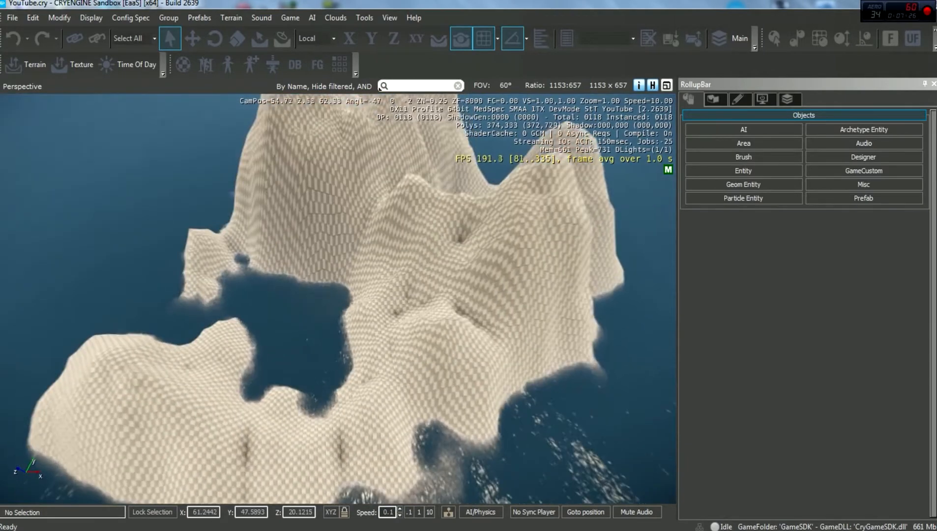
pyautogui.press('w')
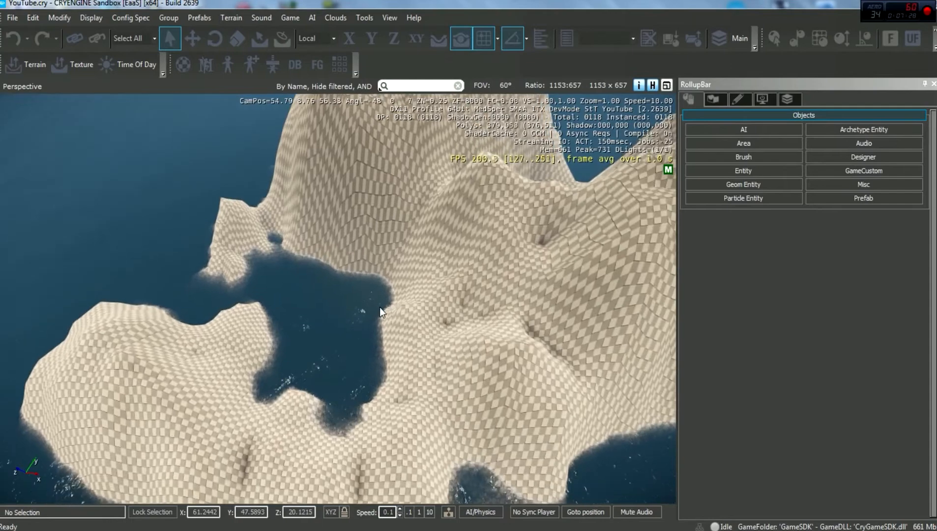
# Circle the camera around the island to view the whole terrain from another side
pyautogui.moveTo(379, 307); pyautogui.dragTo(573, 277, button='right')
pyautogui.press('a')
pyautogui.press('s')
pyautogui.press('a')
pyautogui.press('a')
pyautogui.press('a')
pyautogui.press('a')
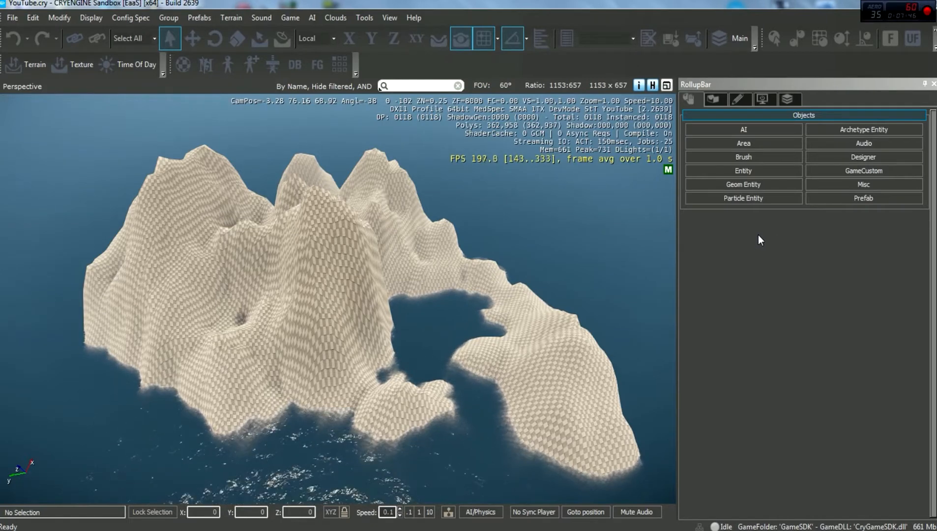
# Add a new layer in Terrain Texture Layers and select it
pyautogui.click(234, 20)
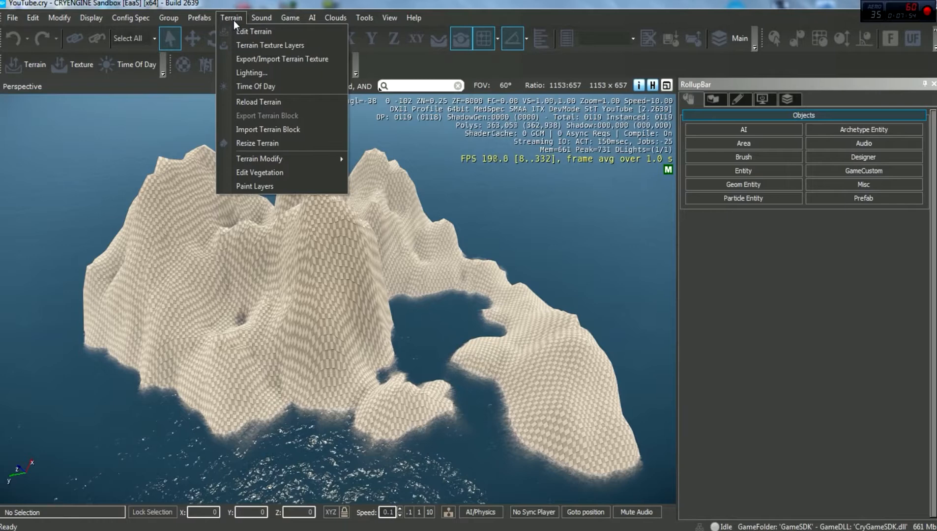
pyautogui.click(255, 49)
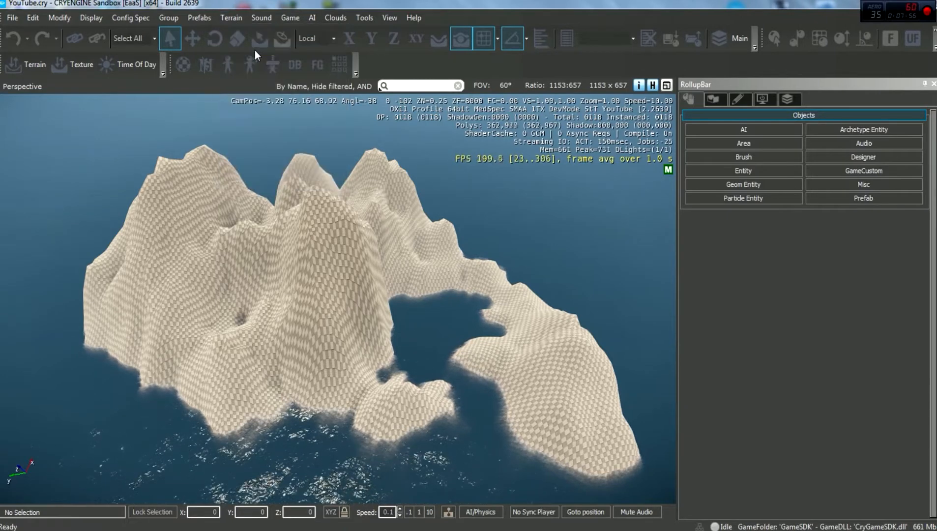
pyautogui.click(236, 18)
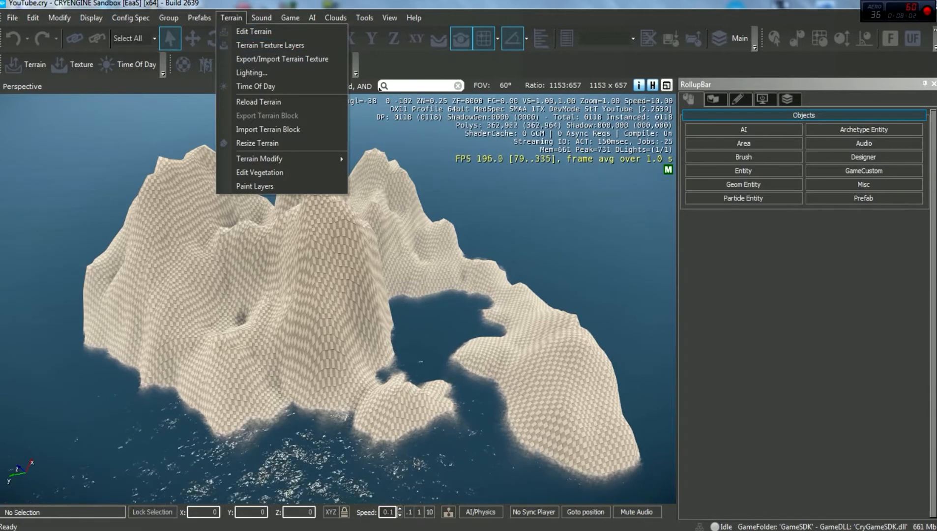
pyautogui.click(275, 46)
pyautogui.moveTo(572, 49); pyautogui.dragTo(538, 94)
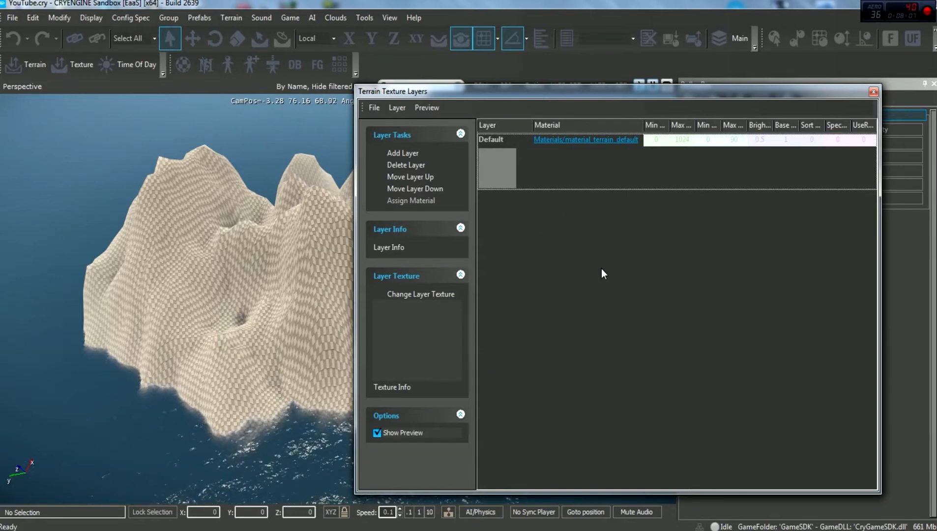
pyautogui.click(563, 158)
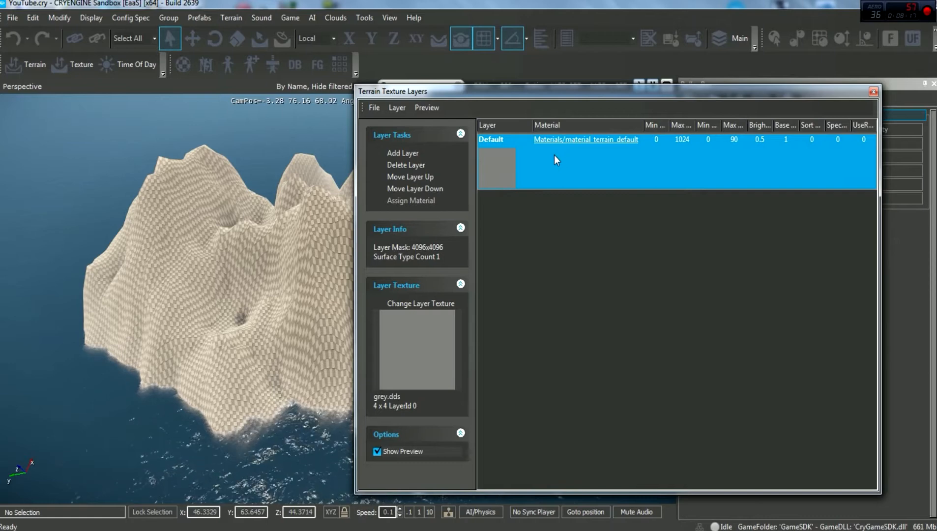
pyautogui.click(396, 155)
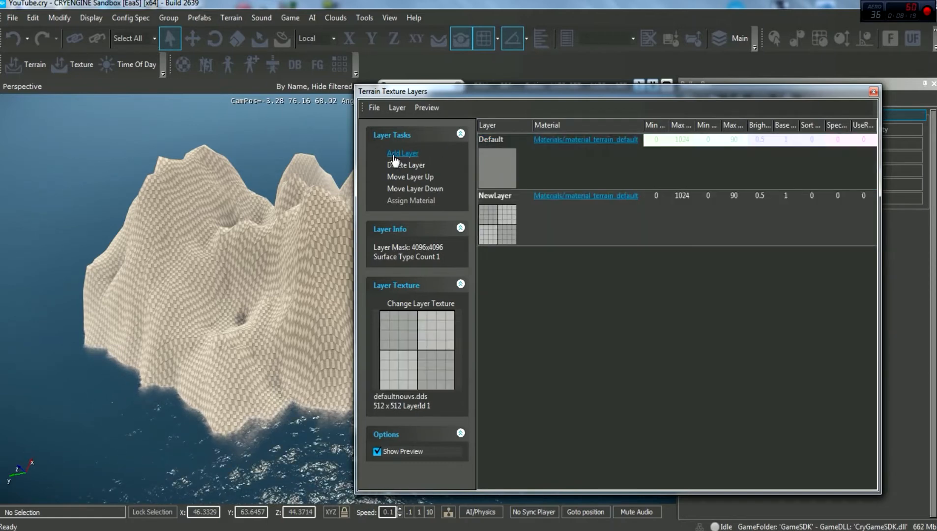
pyautogui.click(567, 220)
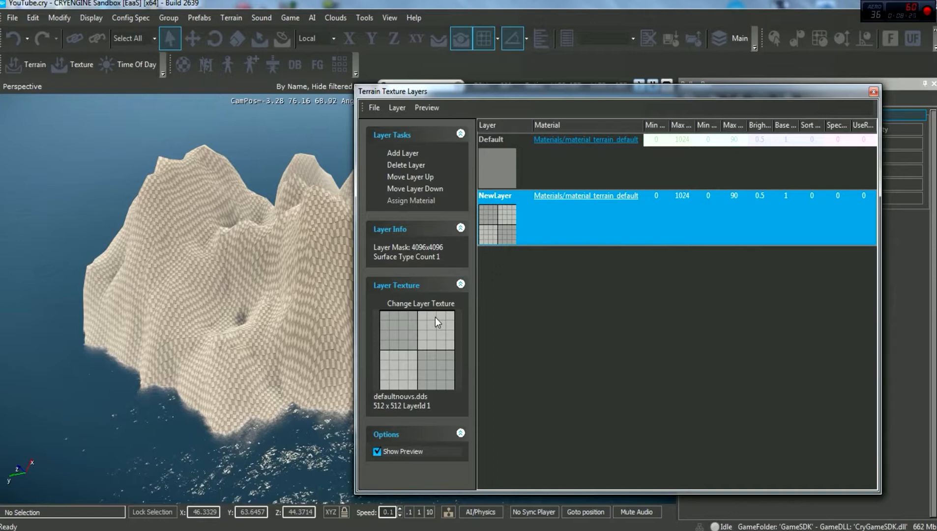
pyautogui.click(428, 303)
pyautogui.click(506, 259)
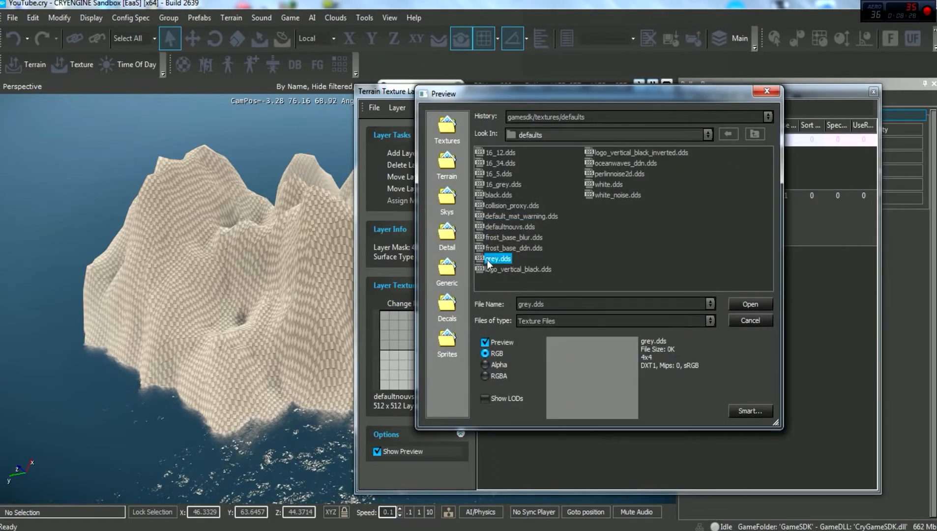
pyautogui.click(763, 322)
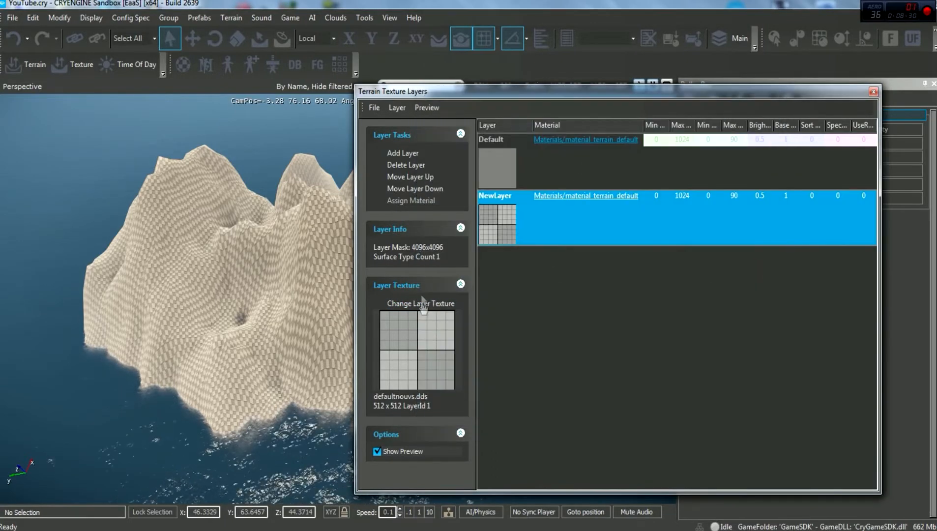
# Change the new layer's texture to grey.dds from the defaults folder
pyautogui.click(431, 303)
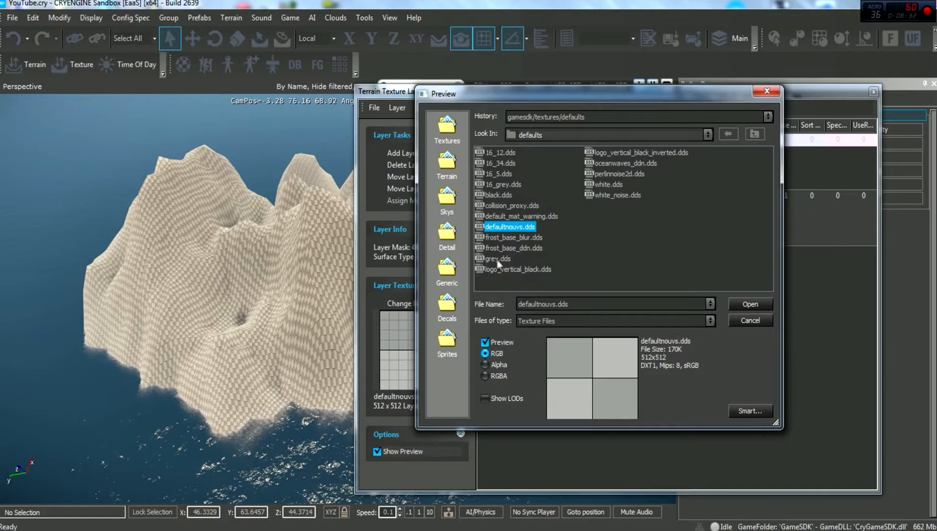
pyautogui.click(498, 259)
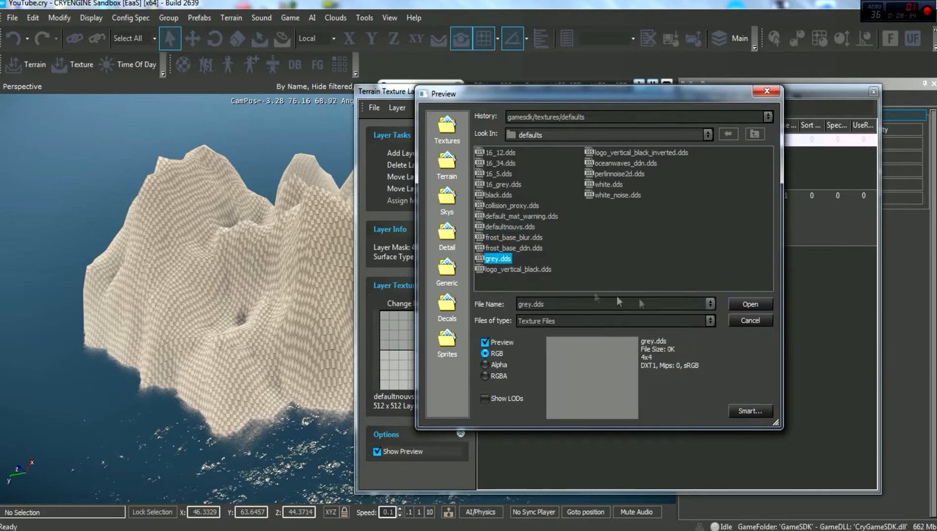
pyautogui.click(747, 308)
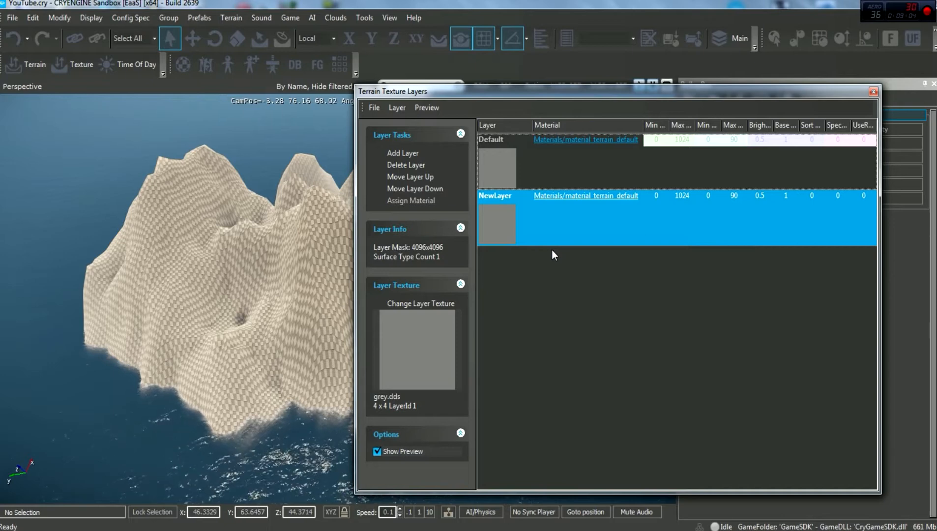
# Open the Material Editor from the new layer's material and browse the material library to the materials/terrain folder
pyautogui.click(562, 196)
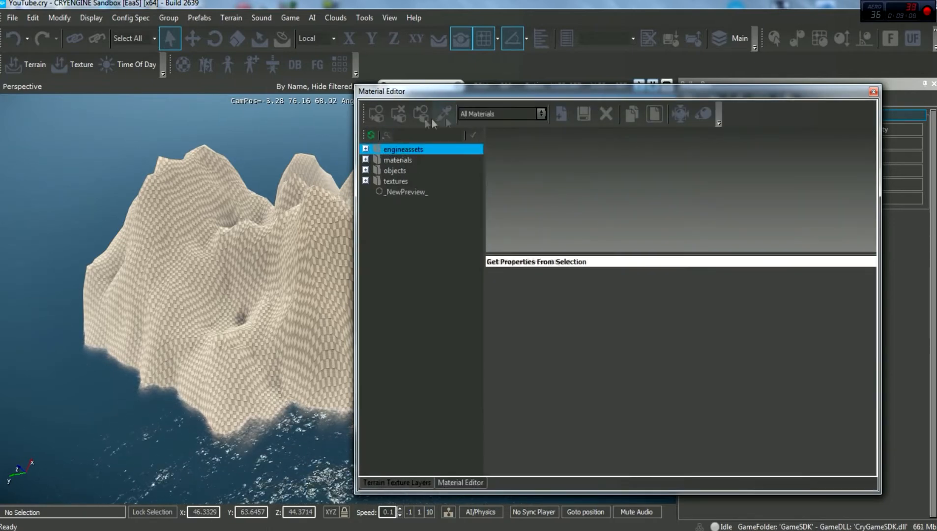
pyautogui.doubleClick(376, 181)
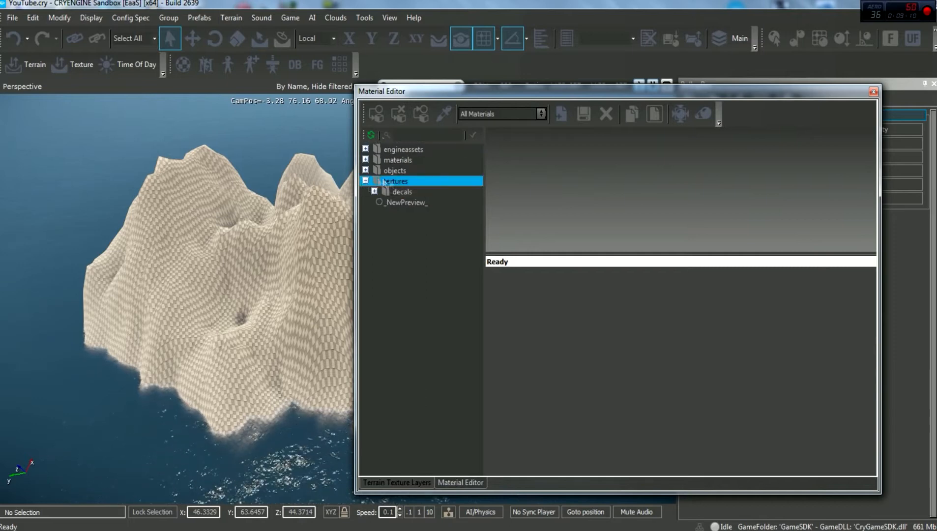
pyautogui.doubleClick(381, 191)
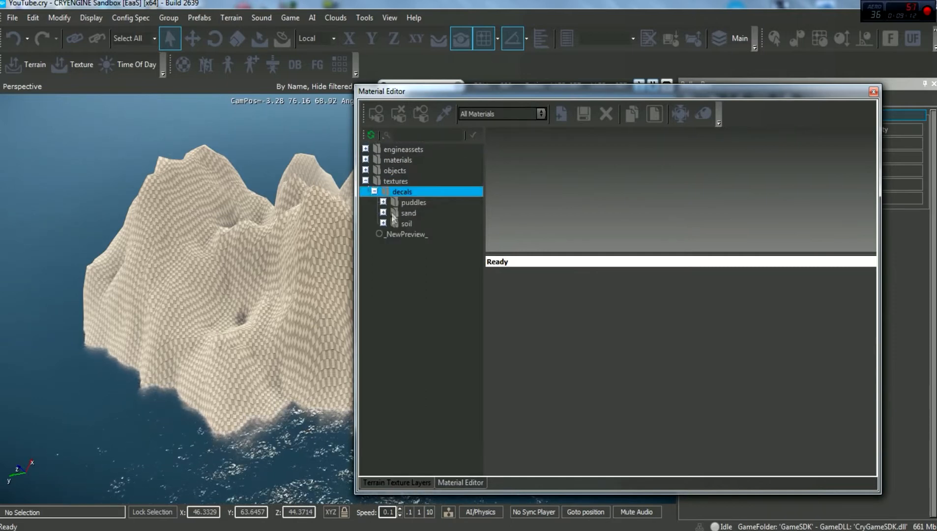
pyautogui.click(365, 182)
pyautogui.click(366, 171)
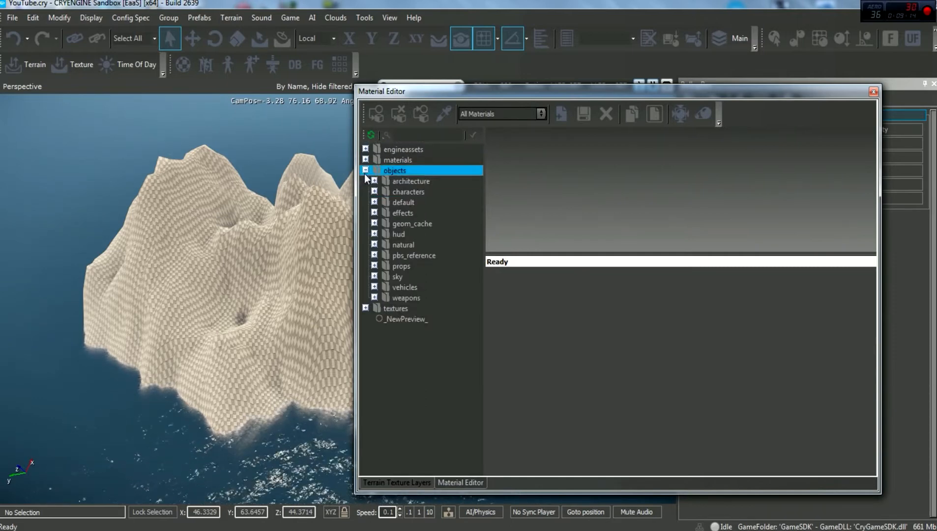
pyautogui.click(365, 160)
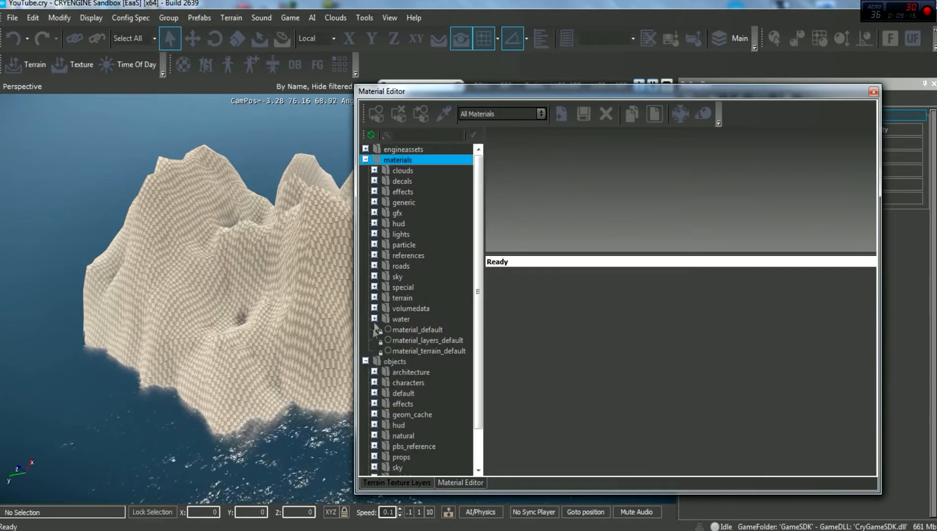
pyautogui.click(366, 362)
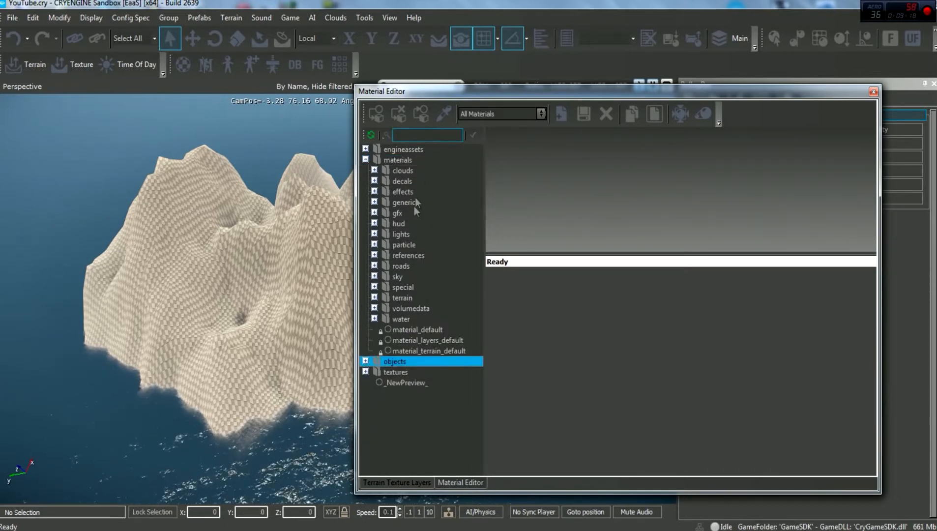
pyautogui.click(374, 298)
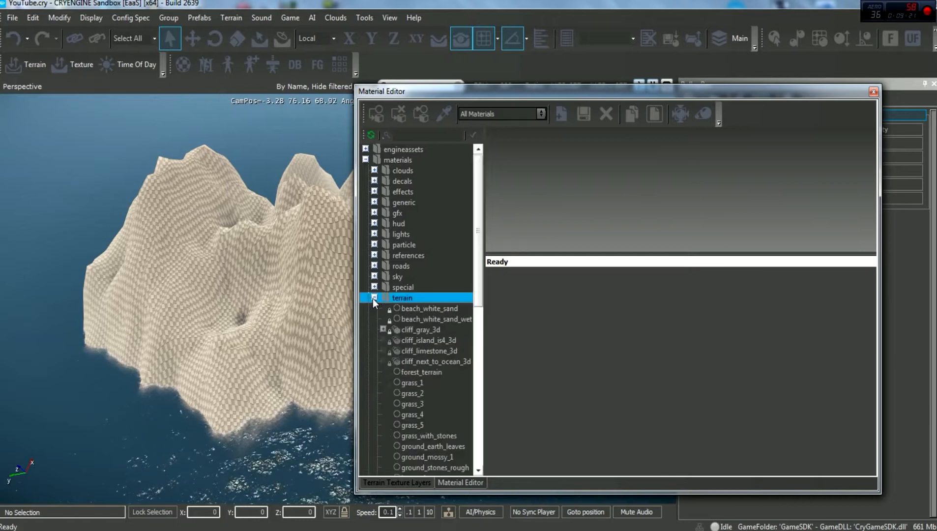
# Preview the rock_terrain, rock_4 and road_pebbles_industrial terrain materials, return to rock_4 and close the editor window
pyautogui.scroll(-6, 375, 301)
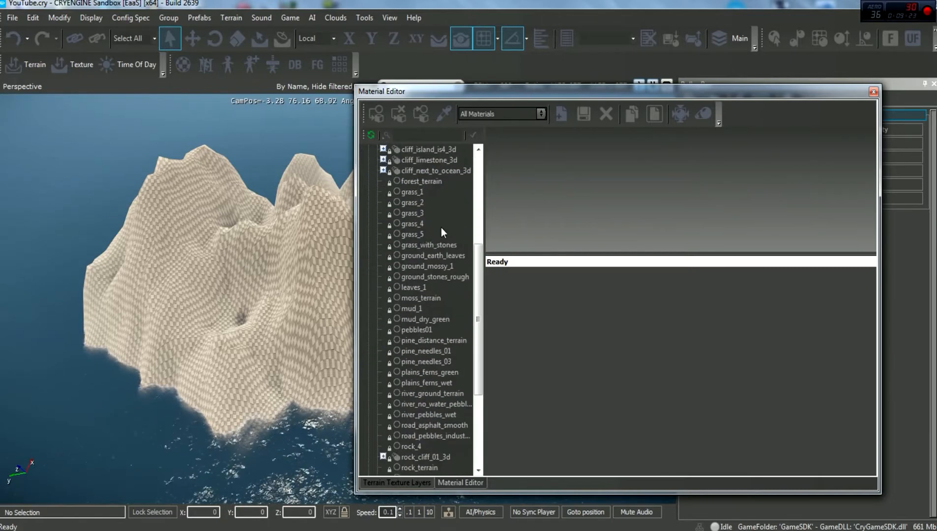
pyautogui.scroll(-5, 440, 227)
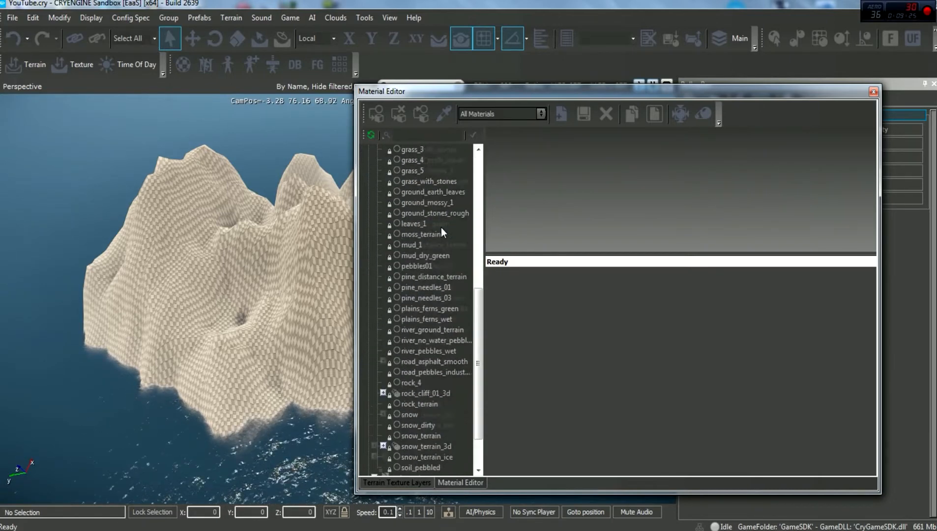
pyautogui.click(408, 319)
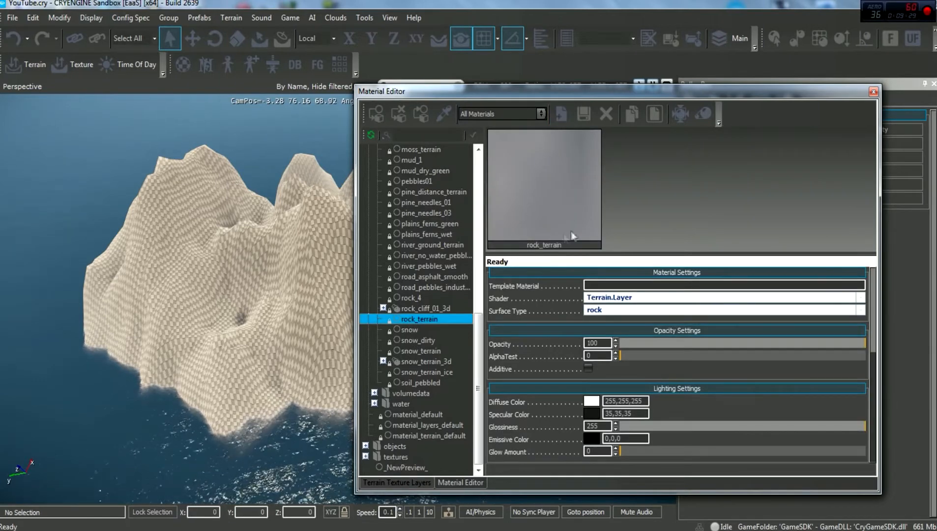
pyautogui.click(411, 298)
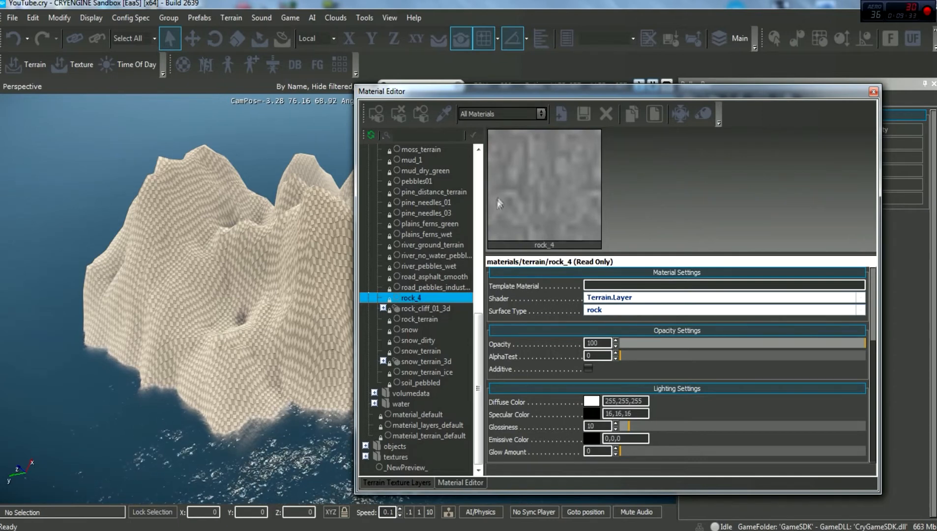
pyautogui.click(451, 287)
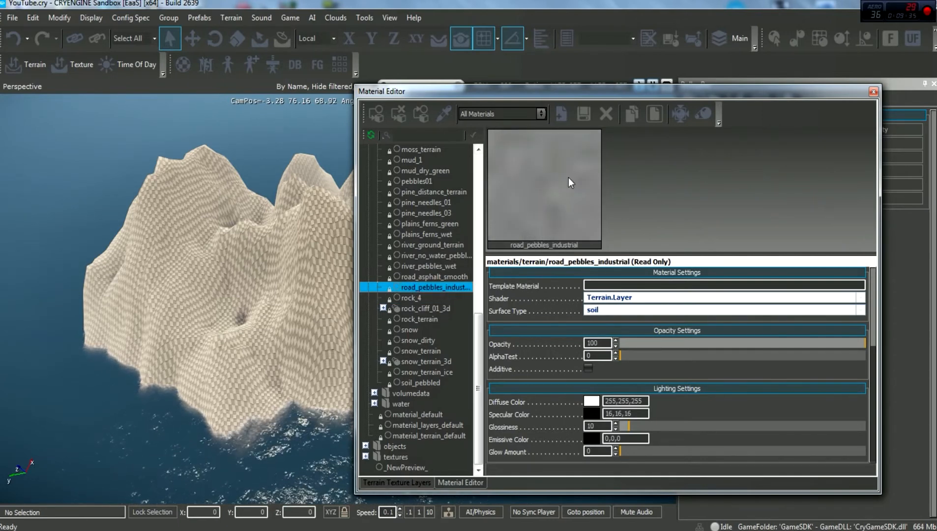
pyautogui.click(416, 298)
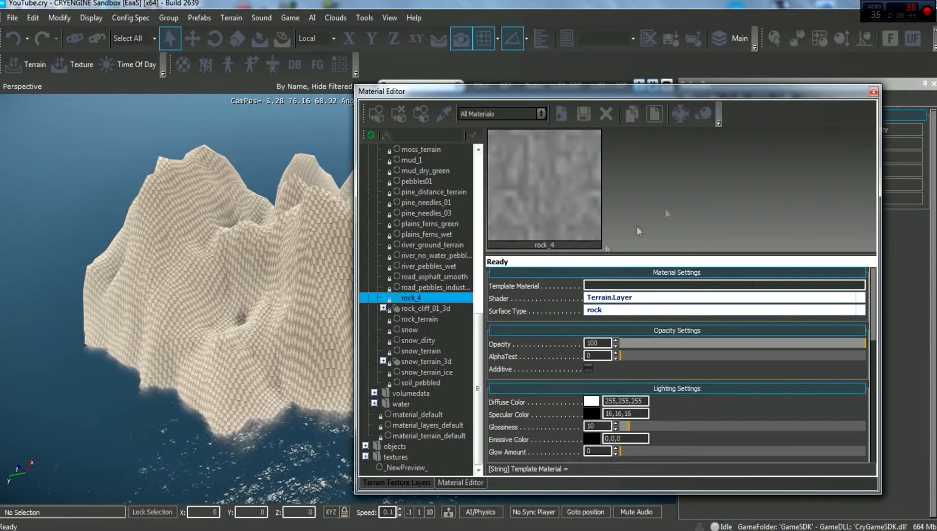
pyautogui.click(874, 92)
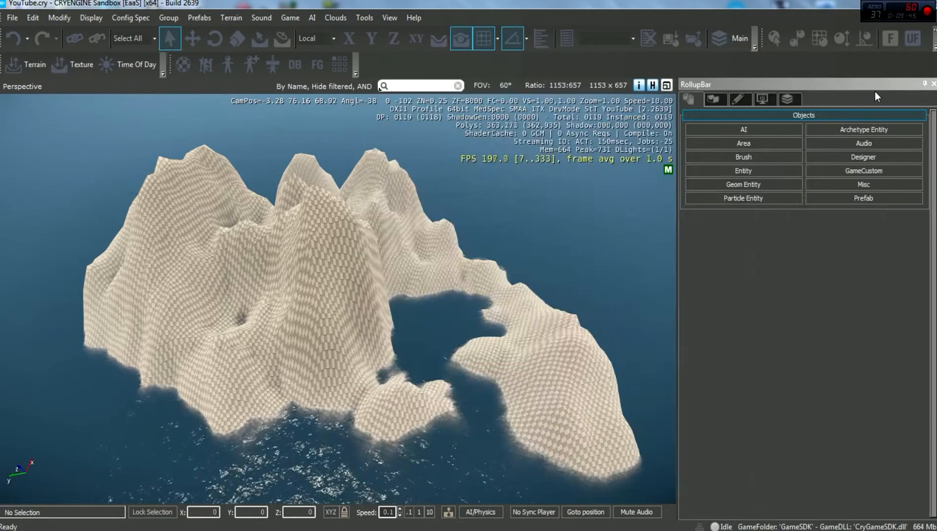
# Open the Terrain Texture Layers window
pyautogui.click(237, 17)
pyautogui.click(244, 45)
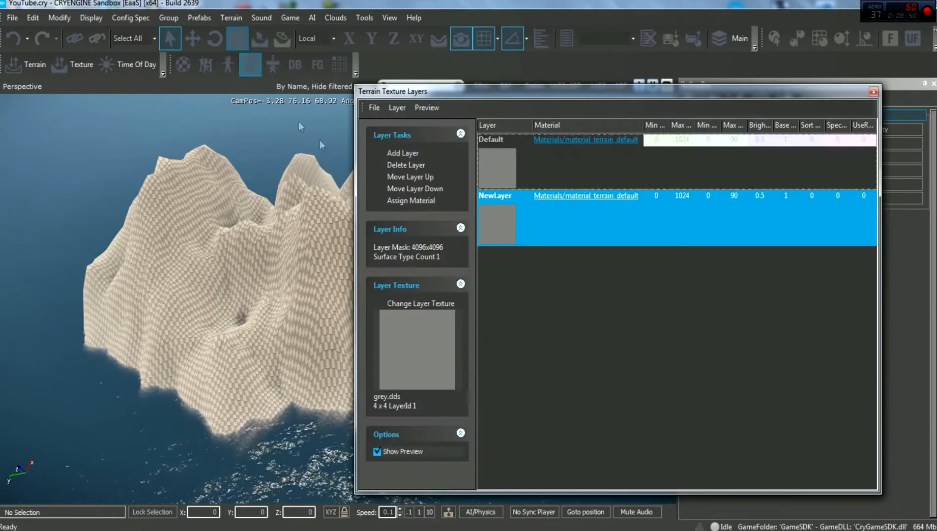
pyautogui.click(391, 17)
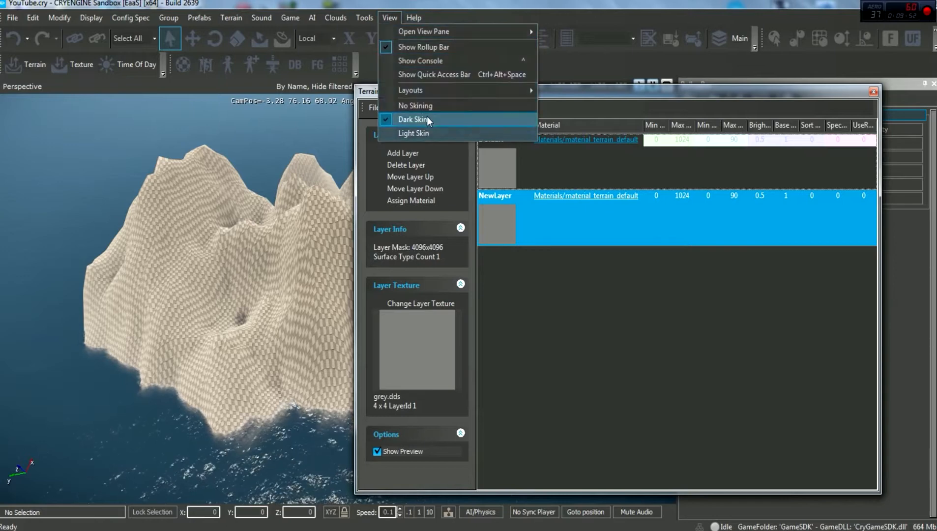
pyautogui.moveTo(364, 18)
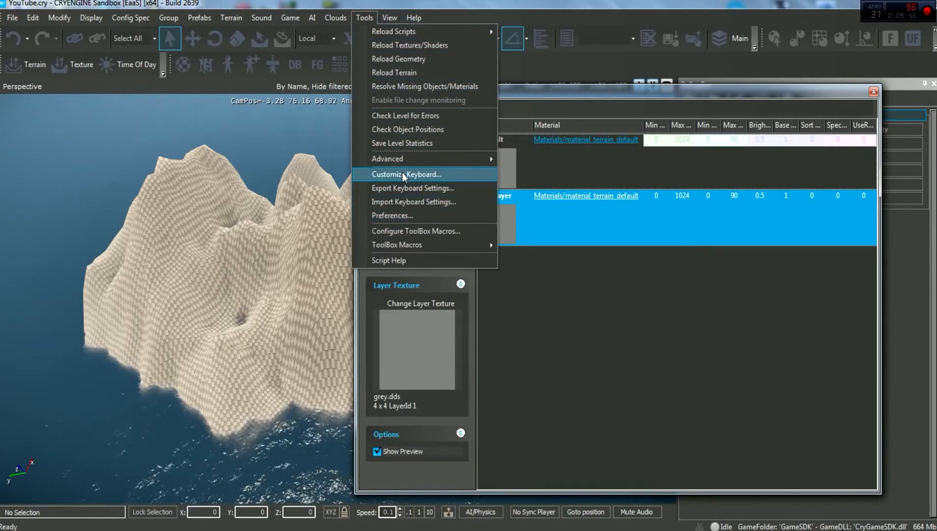
pyautogui.click(740, 90)
pyautogui.click(231, 17)
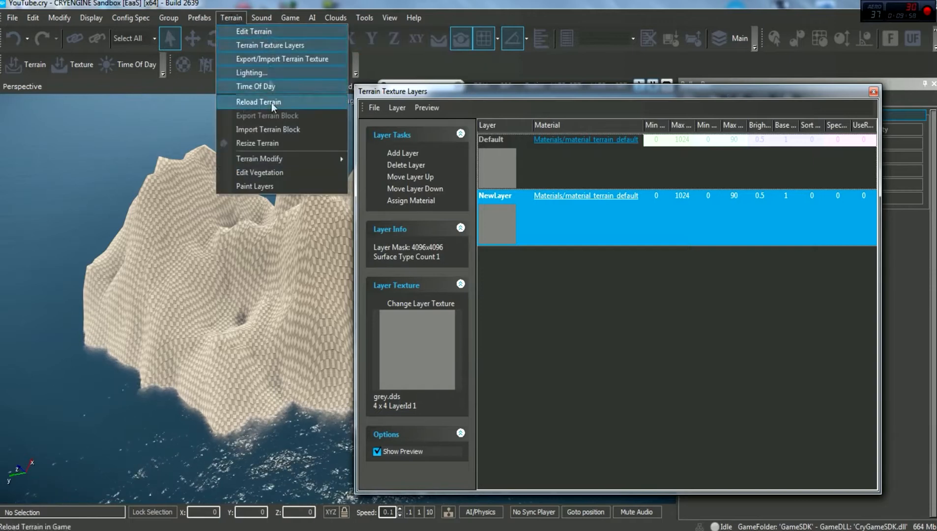
pyautogui.click(591, 89)
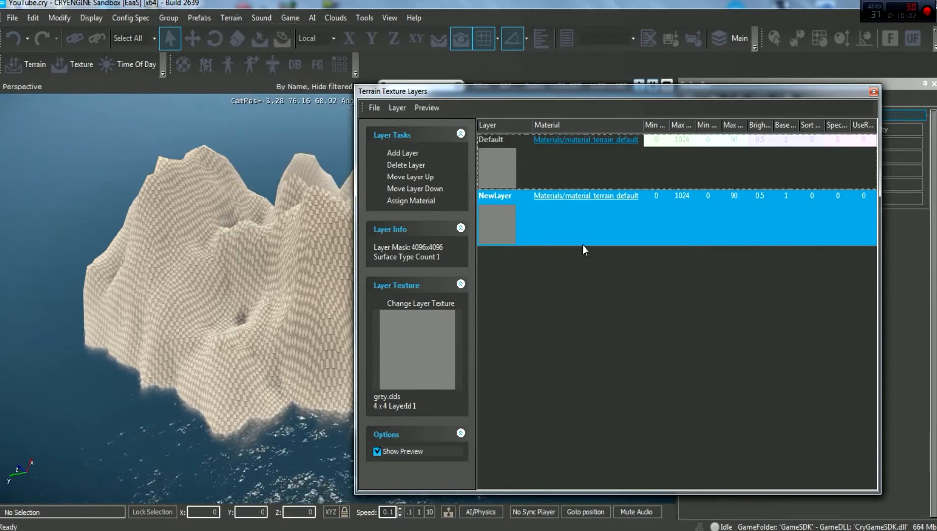
# Assign the materials/terrain/rock_4 material to NewLayer and close the Terrain Texture Layers window
pyautogui.click(401, 201)
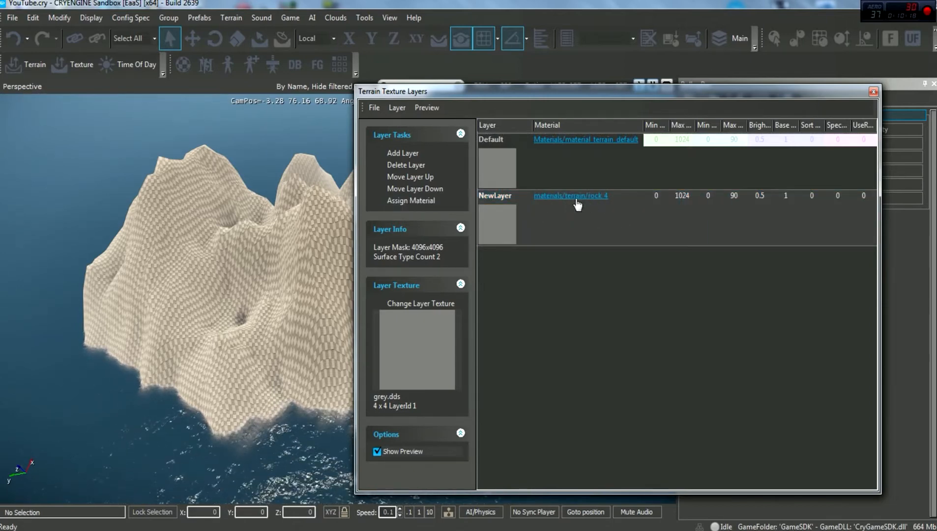
pyautogui.click(874, 92)
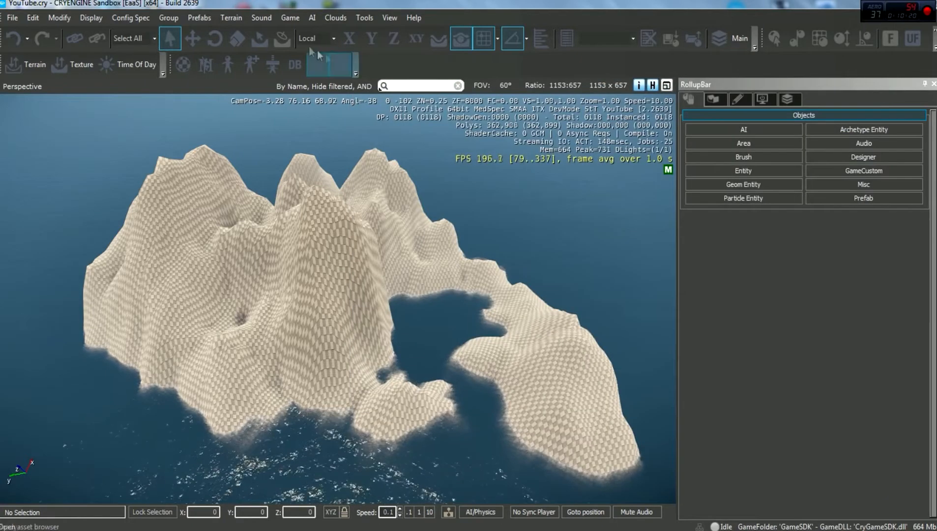
# Reopen Terrain Texture Layers, check NewLayer's rock_4 material in the Material Editor, and close the window
pyautogui.click(227, 18)
pyautogui.click(260, 47)
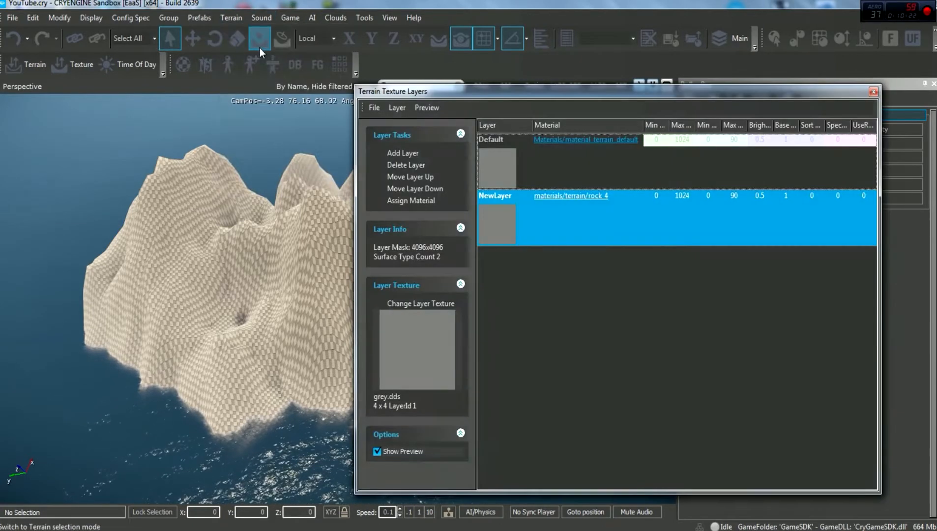
pyautogui.click(577, 197)
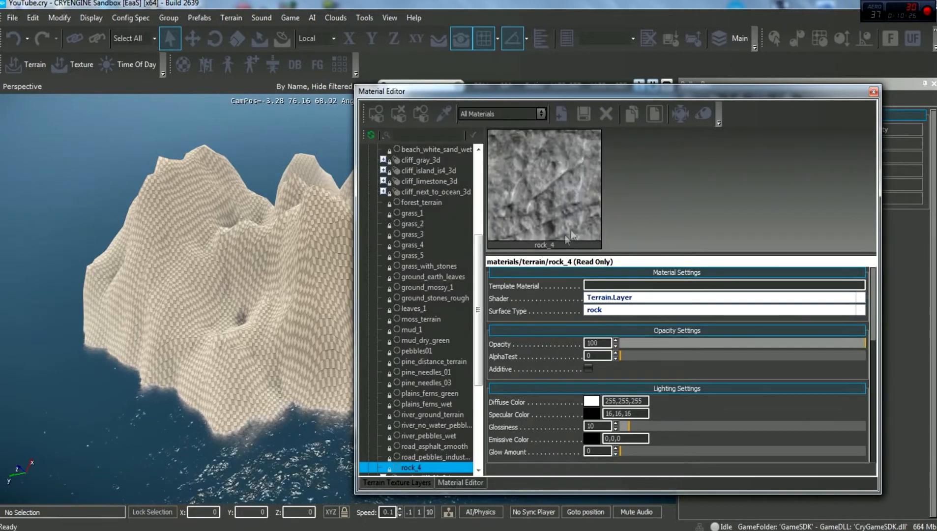
pyautogui.click(874, 92)
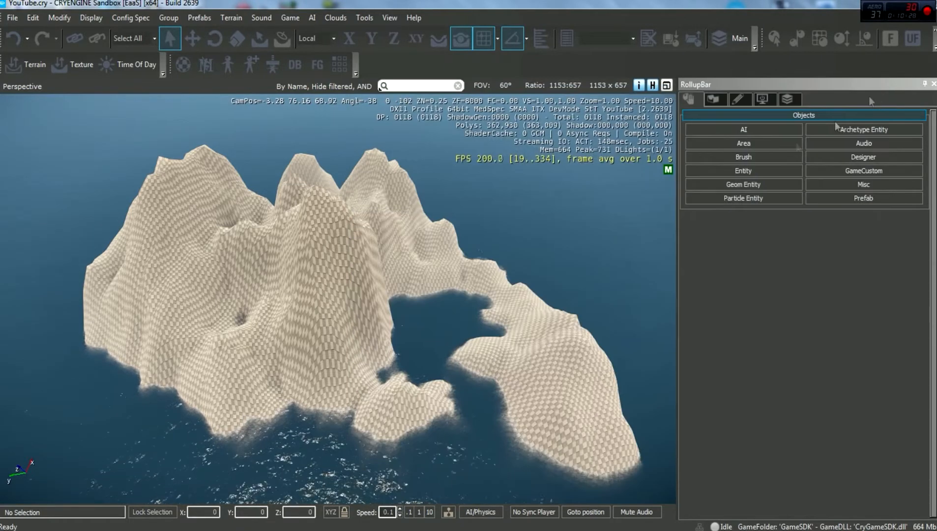
# Lock movement to the X axis and activate the terrain Layer Painter with NewLayer as the layer to paint
pyautogui.scroll(5, 431, 255)
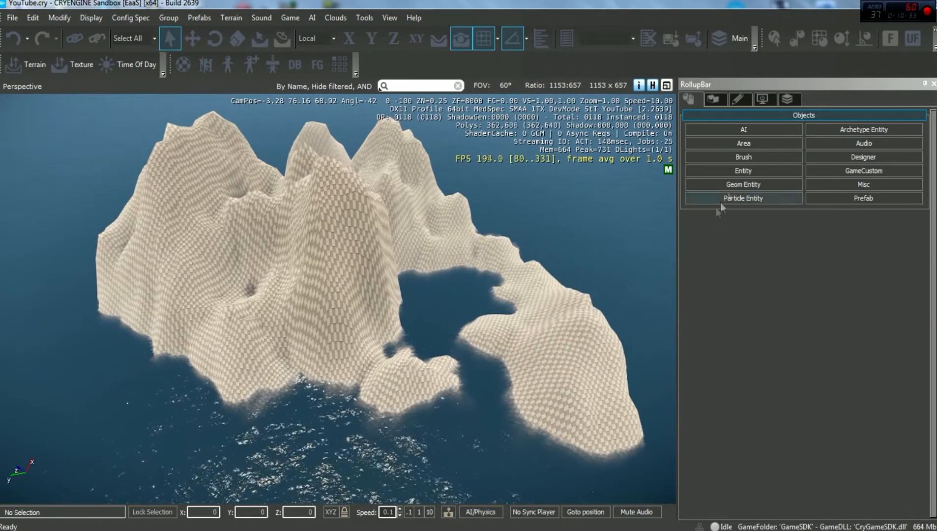
pyautogui.click(751, 157)
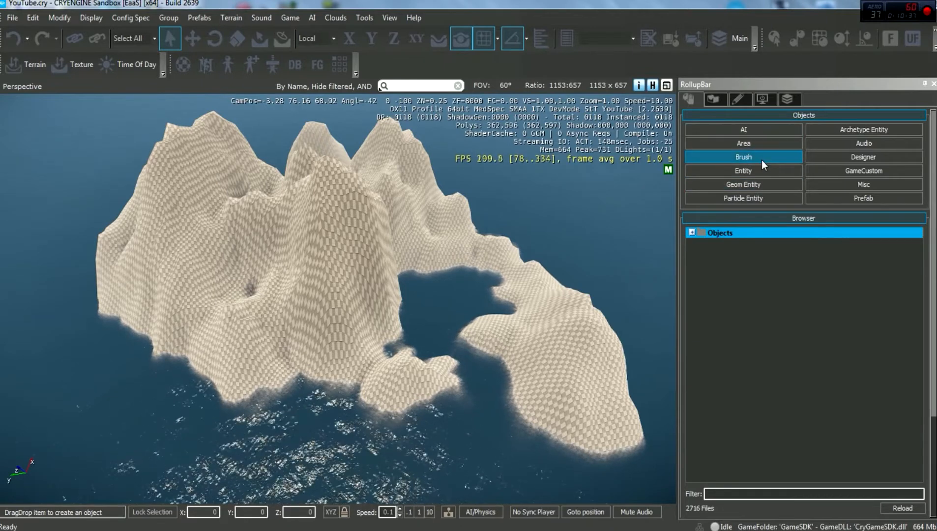
pyautogui.click(715, 98)
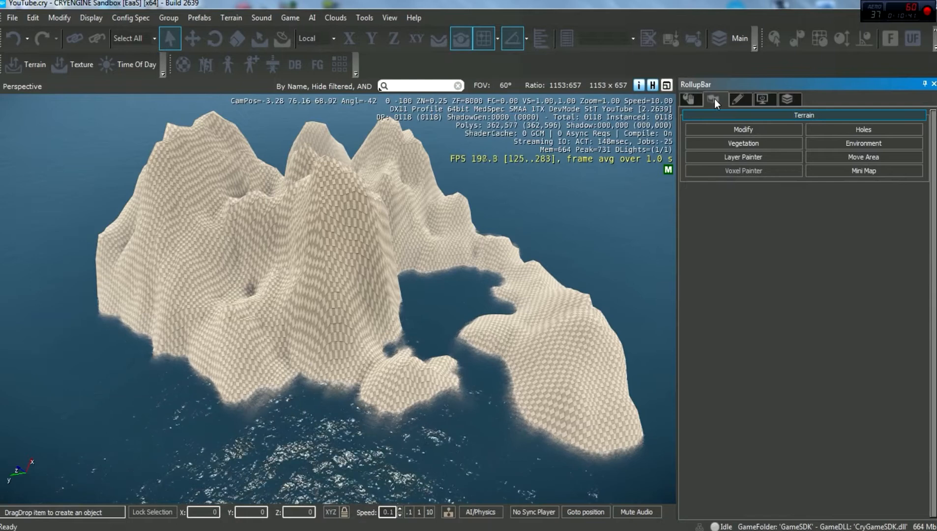
pyautogui.click(740, 162)
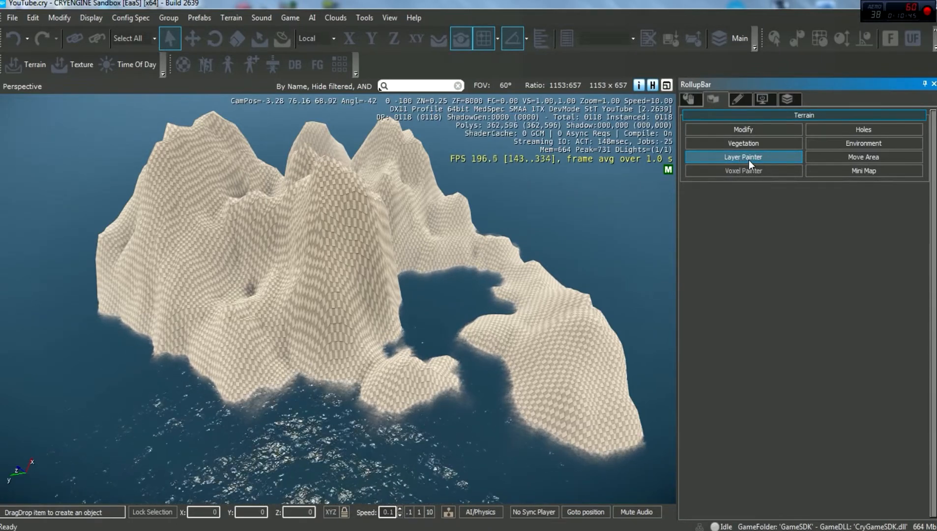
pyautogui.click(749, 160)
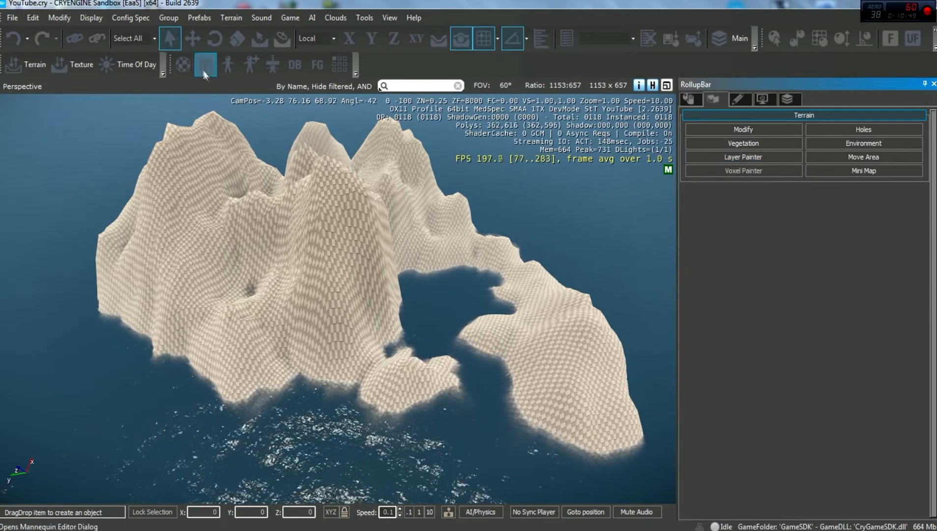
pyautogui.click(168, 35)
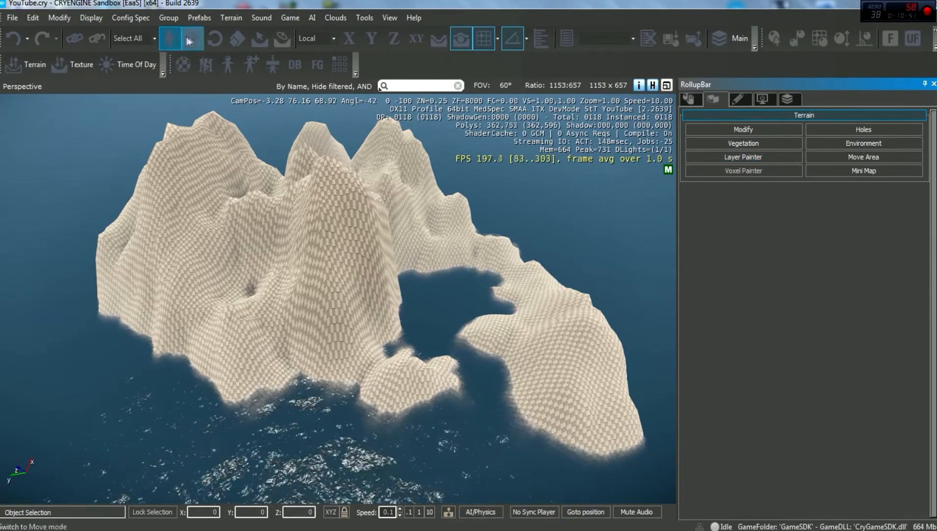
pyautogui.click(350, 39)
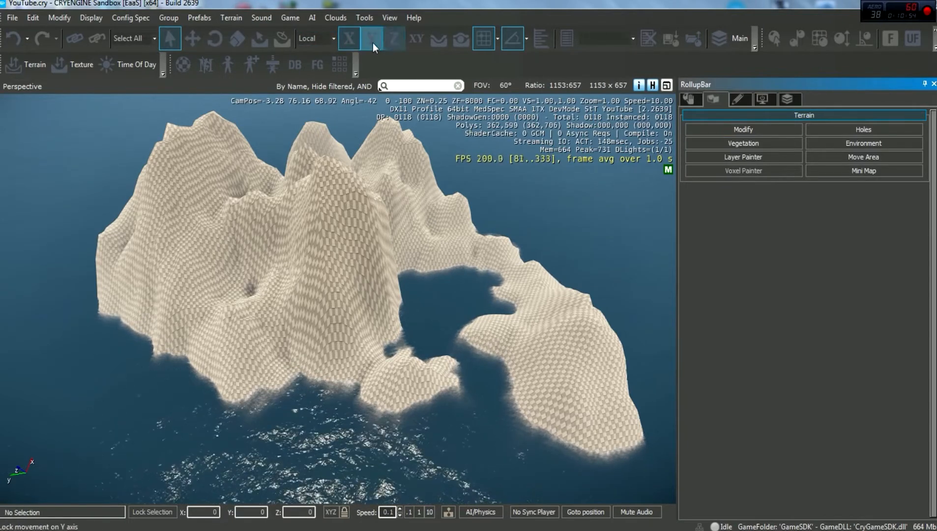
pyautogui.click(769, 157)
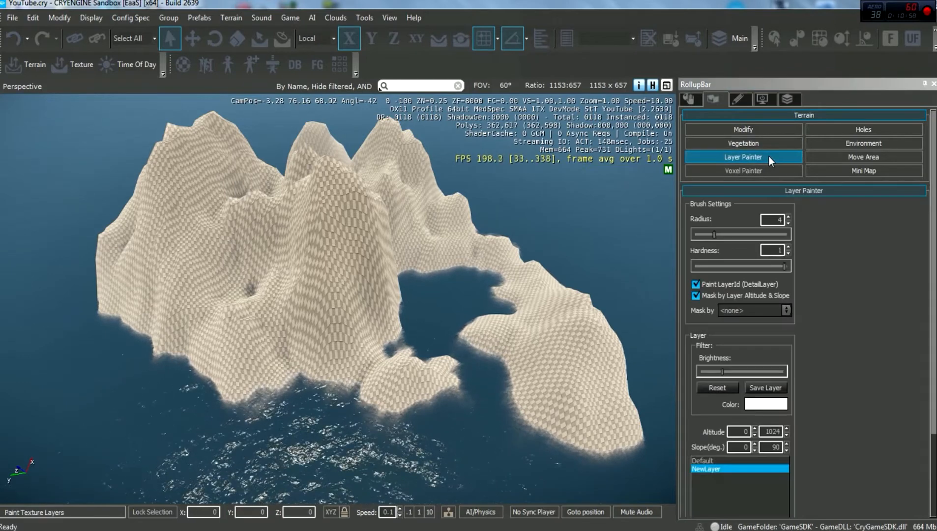
pyautogui.scroll(-3, 800, 244)
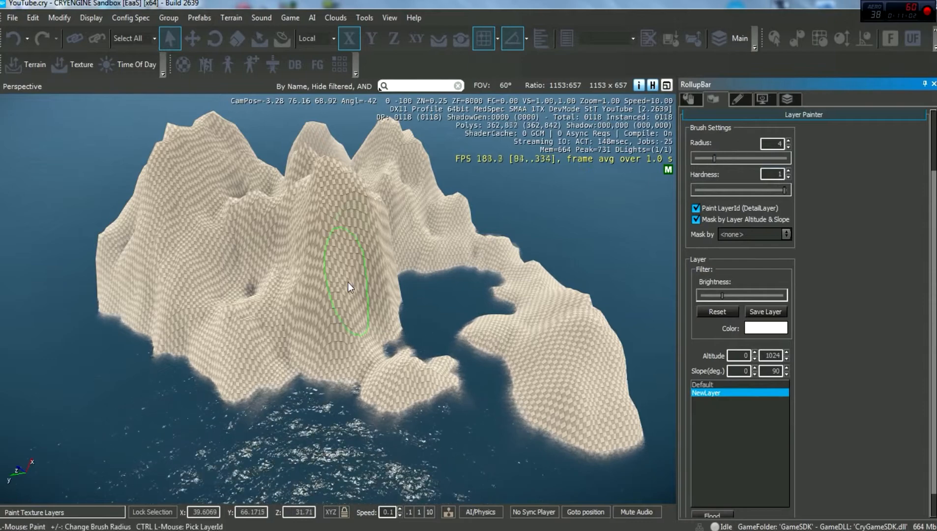
# Paint NewLayer's rock texture over the tall front peak of the island with a brush radius of 4
pyautogui.moveTo(348, 287); pyautogui.dragTo(349, 283, button='right')
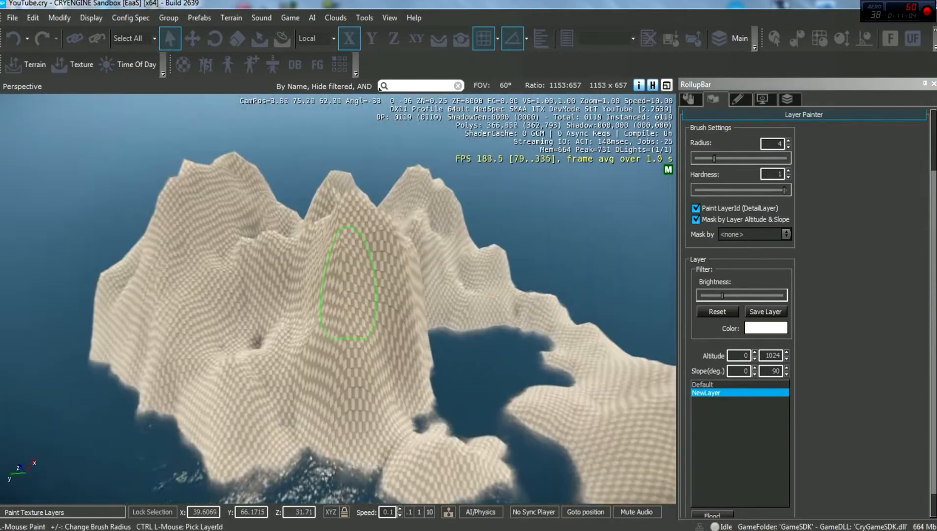
pyautogui.press('w')
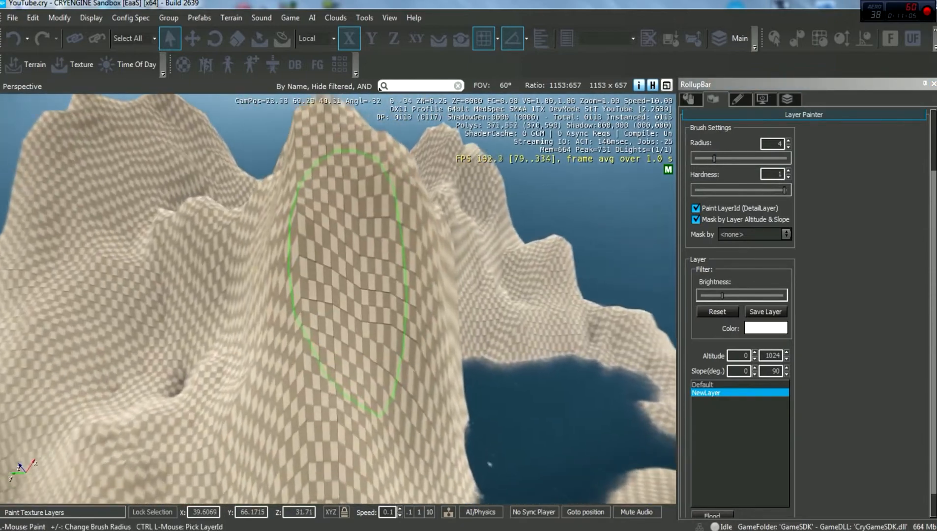
pyautogui.press('w')
pyautogui.press('s')
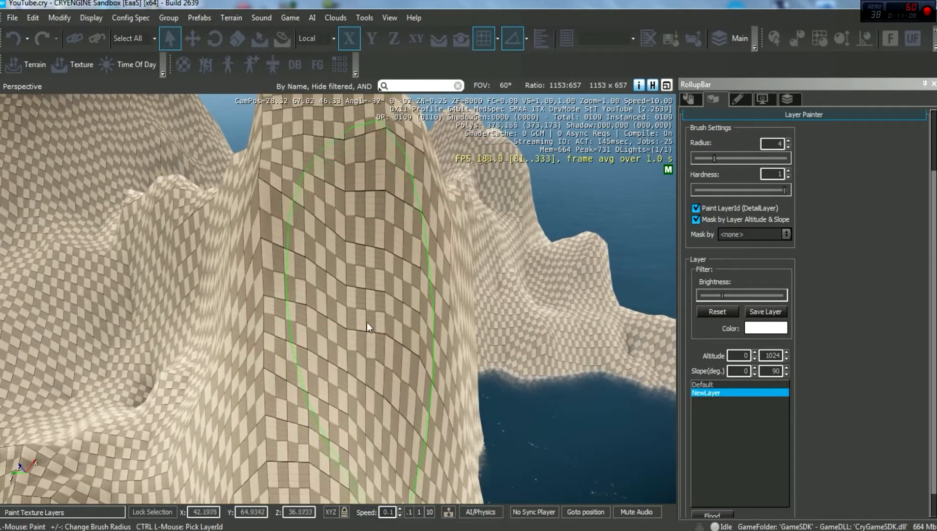
pyautogui.moveTo(367, 322); pyautogui.dragTo(367, 328, button='right')
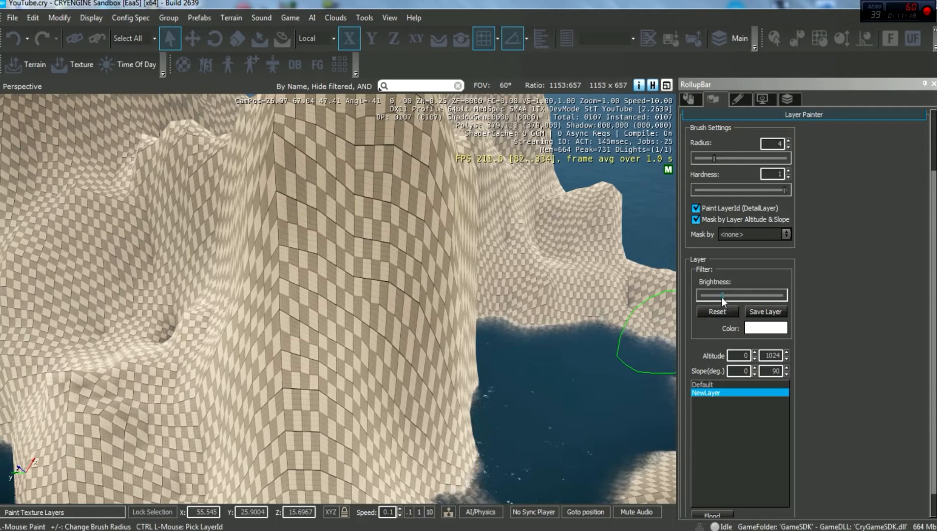
pyautogui.click(351, 305)
pyautogui.moveTo(352, 306)
pyautogui.mouseDown()
pyautogui.moveTo(392, 323)
pyautogui.moveTo(347, 366)
pyautogui.moveTo(412, 373)
pyautogui.moveTo(373, 389)
pyautogui.moveTo(305, 393)
pyautogui.moveTo(401, 418)
pyautogui.moveTo(434, 412)
pyautogui.mouseUp()
pyautogui.moveTo(434, 413)
pyautogui.mouseDown(button='right')
pyautogui.moveTo(429, 438)
pyautogui.moveTo(393, 413)
pyautogui.moveTo(398, 398)
pyautogui.moveTo(377, 368)
pyautogui.moveTo(366, 295)
pyautogui.moveTo(372, 383)
pyautogui.moveTo(368, 366)
pyautogui.mouseUp(button='right')
pyautogui.press('w')
pyautogui.moveTo(368, 367); pyautogui.dragTo(399, 385)
pyautogui.moveTo(399, 385)
pyautogui.mouseDown(button='right')
pyautogui.moveTo(362, 425)
pyautogui.moveTo(364, 443)
pyautogui.moveTo(387, 427)
pyautogui.mouseUp(button='right')
pyautogui.moveTo(194, 248)
pyautogui.mouseDown(button='right')
pyautogui.moveTo(204, 197)
pyautogui.moveTo(208, 256)
pyautogui.mouseUp(button='right')
pyautogui.moveTo(364, 291); pyautogui.dragTo(358, 305, button='right')
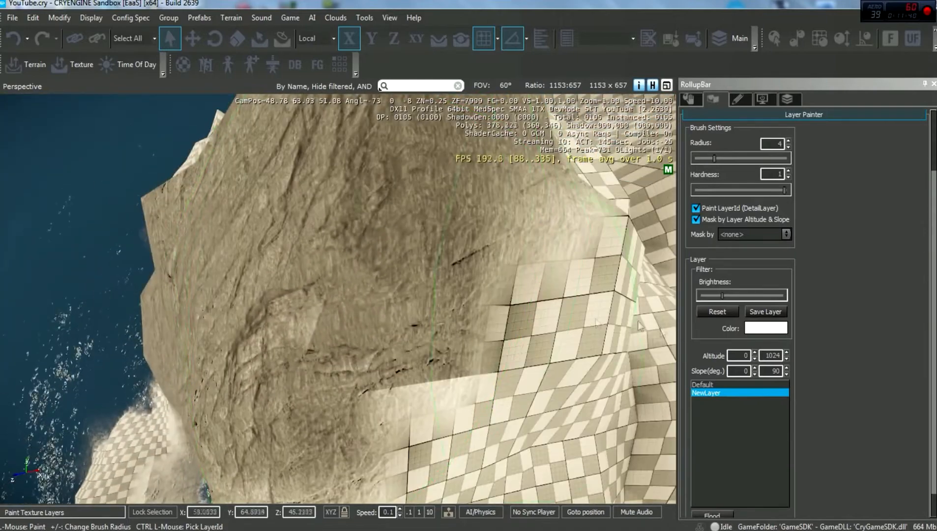
# Lower the layer brightness to nearly its minimum and paint the rock peak almost black
pyautogui.moveTo(724, 294); pyautogui.dragTo(655, 292)
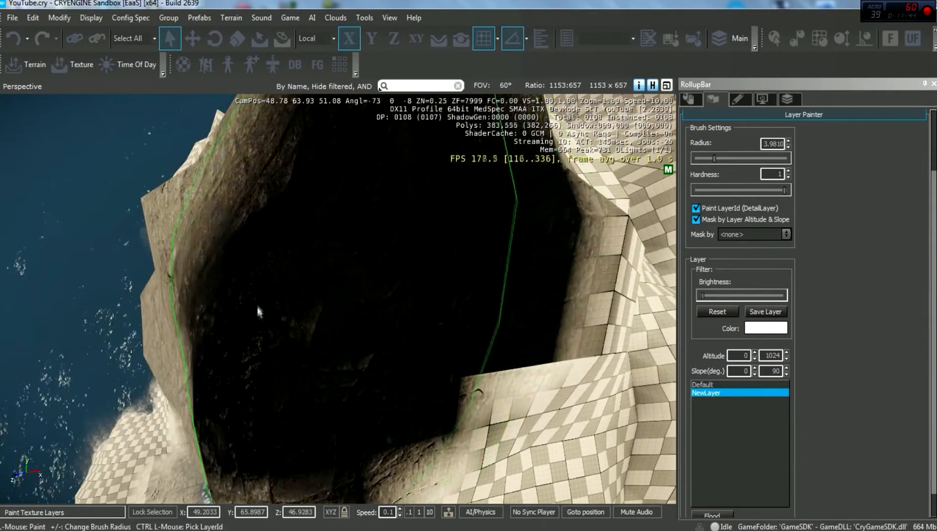
pyautogui.moveTo(257, 307); pyautogui.dragTo(226, 242)
pyautogui.moveTo(226, 242); pyautogui.dragTo(343, 337, button='right')
pyautogui.moveTo(344, 343)
pyautogui.mouseDown()
pyautogui.moveTo(408, 396)
pyautogui.moveTo(339, 385)
pyautogui.moveTo(364, 445)
pyautogui.mouseUp()
pyautogui.moveTo(364, 445); pyautogui.dragTo(374, 423, button='right')
pyautogui.moveTo(366, 369)
pyautogui.mouseDown(button='right')
pyautogui.moveTo(313, 305)
pyautogui.moveTo(606, 305)
pyautogui.mouseUp(button='right')
# Reset the layer filter, keep the color white, and repaint the blackened rock in the lighter tone
pyautogui.click(706, 311)
pyautogui.moveTo(365, 366); pyautogui.dragTo(418, 383)
pyautogui.moveTo(408, 354)
pyautogui.mouseDown(button='right')
pyautogui.moveTo(396, 320)
pyautogui.moveTo(403, 314)
pyautogui.mouseUp(button='right')
pyautogui.click(776, 328)
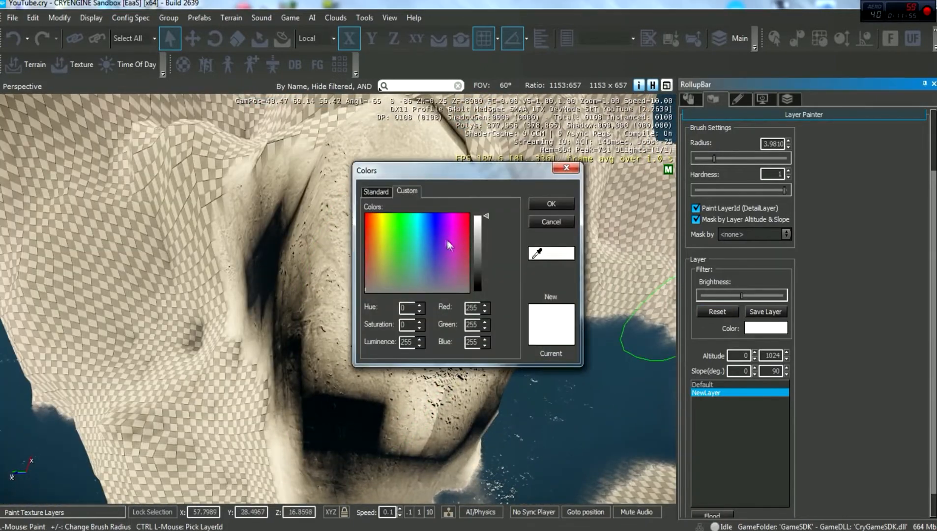
pyautogui.click(547, 204)
pyautogui.moveTo(359, 290); pyautogui.dragTo(443, 346)
# Set the layer color to dark blue (0, 0, 128) and paint it over the rock peak
pyautogui.click(766, 328)
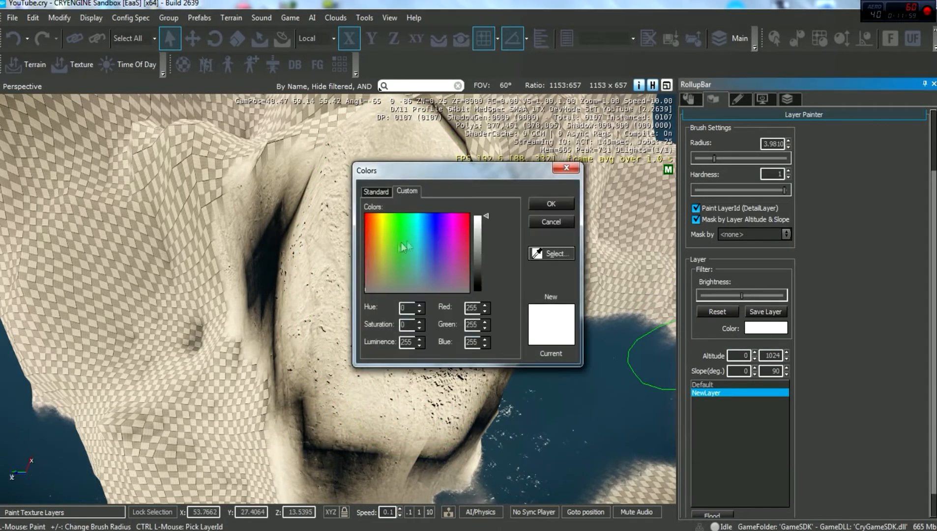
pyautogui.click(376, 191)
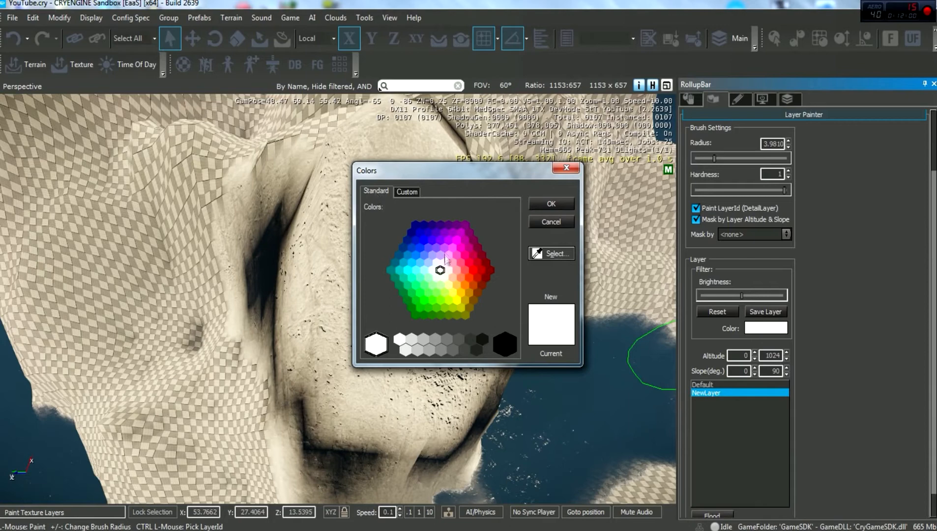
pyautogui.click(415, 225)
pyautogui.click(547, 204)
pyautogui.moveTo(423, 236)
pyautogui.mouseDown()
pyautogui.moveTo(400, 333)
pyautogui.moveTo(279, 219)
pyautogui.moveTo(487, 315)
pyautogui.mouseUp()
pyautogui.press('w')
pyautogui.press('d')
pyautogui.moveTo(487, 315); pyautogui.dragTo(483, 311, button='right')
pyautogui.press('a')
pyautogui.press('s')
# Set the layer color to white (255, 255, 255)
pyautogui.click(747, 330)
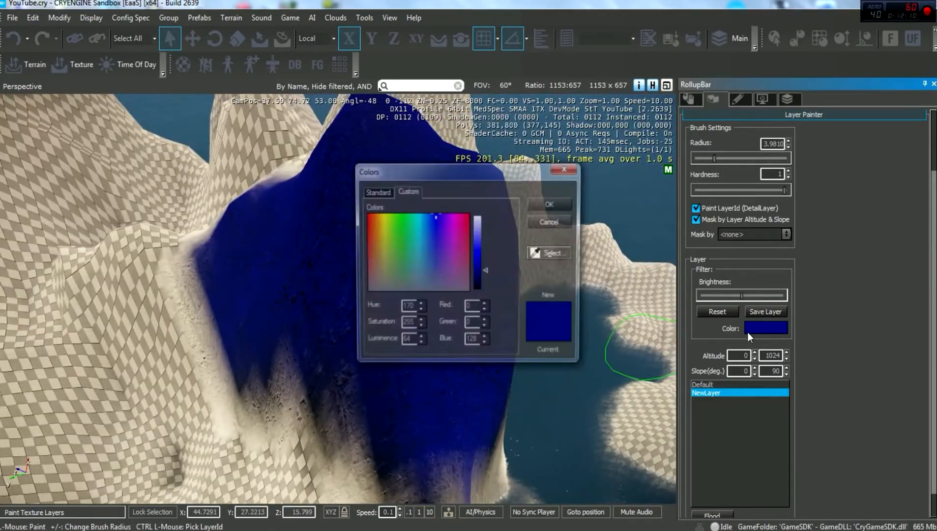
pyautogui.moveTo(487, 273); pyautogui.dragTo(489, 187)
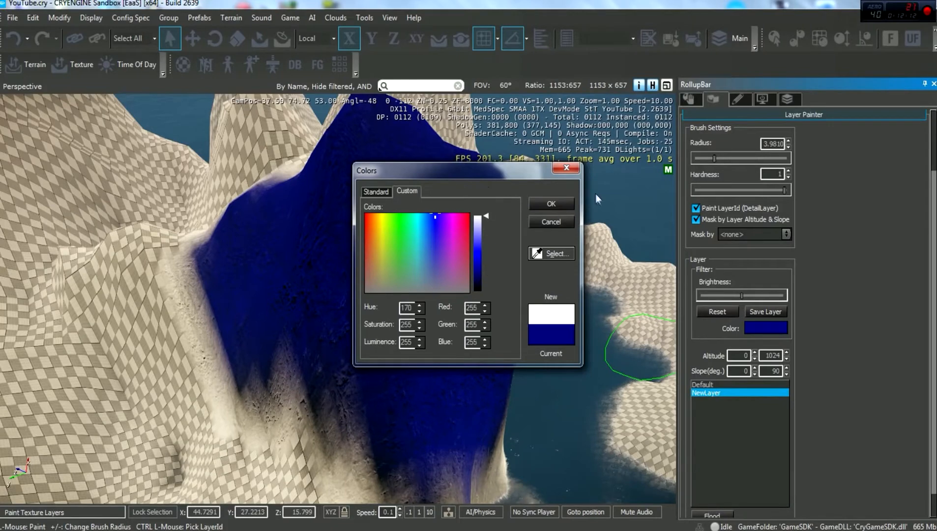
pyautogui.click(566, 203)
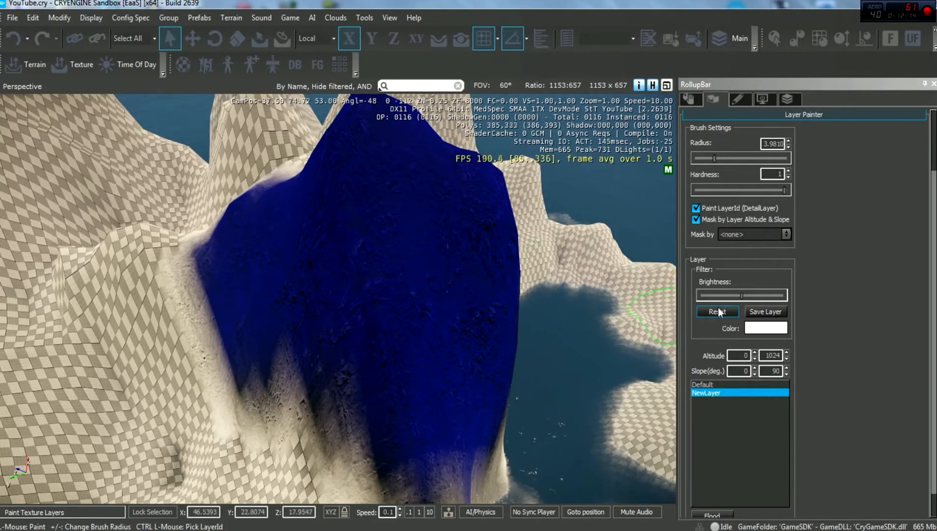
# Reduce the layer brightness to about a quarter of its range and paint over the blue rock face
pyautogui.moveTo(742, 296); pyautogui.dragTo(717, 297)
pyautogui.moveTo(409, 301)
pyautogui.mouseDown()
pyautogui.moveTo(471, 345)
pyautogui.moveTo(251, 298)
pyautogui.moveTo(339, 206)
pyautogui.moveTo(428, 251)
pyautogui.moveTo(479, 361)
pyautogui.moveTo(322, 415)
pyautogui.mouseUp()
pyautogui.press('d')
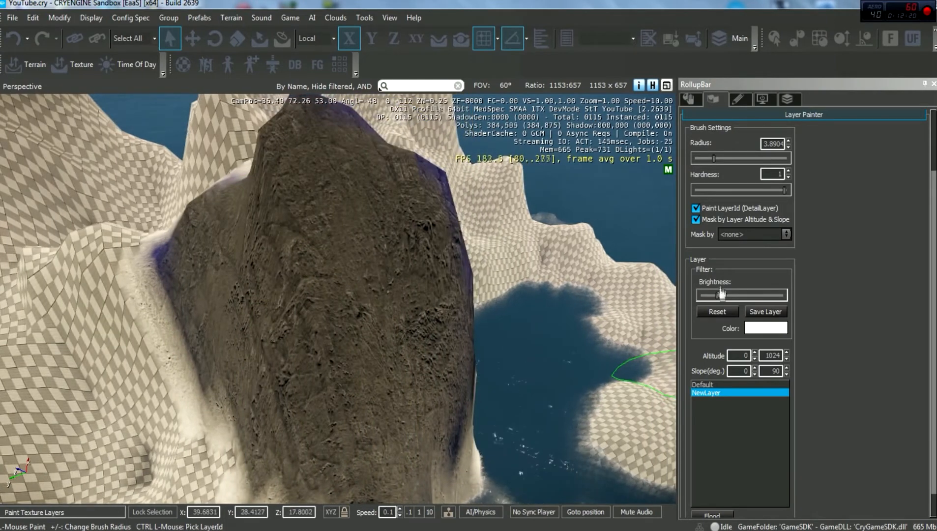
# Lower the layer brightness slightly further and paint the darker rock texture around the remaining sides of the peak
pyautogui.moveTo(721, 295); pyautogui.dragTo(711, 296)
pyautogui.moveTo(338, 421)
pyautogui.mouseDown()
pyautogui.moveTo(294, 243)
pyautogui.moveTo(408, 271)
pyautogui.moveTo(371, 274)
pyautogui.moveTo(297, 236)
pyautogui.moveTo(445, 325)
pyautogui.mouseUp()
pyautogui.press('w')
pyautogui.press('a')
pyautogui.moveTo(445, 325)
pyautogui.mouseDown(button='right')
pyautogui.moveTo(443, 339)
pyautogui.moveTo(442, 322)
pyautogui.mouseUp(button='right')
pyautogui.press('d')
pyautogui.press('w')
pyautogui.moveTo(442, 323)
pyautogui.mouseDown()
pyautogui.moveTo(433, 292)
pyautogui.moveTo(336, 280)
pyautogui.mouseUp()
pyautogui.press('d')
pyautogui.moveTo(335, 280); pyautogui.dragTo(338, 308, button='right')
pyautogui.press('s')
pyautogui.moveTo(338, 307); pyautogui.dragTo(385, 255)
pyautogui.press('s')
pyautogui.moveTo(385, 255); pyautogui.dragTo(357, 249, button='right')
pyautogui.press('d')
pyautogui.moveTo(358, 248); pyautogui.dragTo(335, 220)
pyautogui.press('w')
pyautogui.moveTo(335, 219); pyautogui.dragTo(327, 212, button='right')
pyautogui.moveTo(327, 211); pyautogui.dragTo(469, 368)
# Move in close to the painted rock peak and switch to game mode
pyautogui.moveTo(468, 368); pyautogui.dragTo(368, 389, button='right')
pyautogui.press('a')
pyautogui.press('s')
pyautogui.press('w')
pyautogui.press('w')
pyautogui.hotkey('ctrl', 'g')
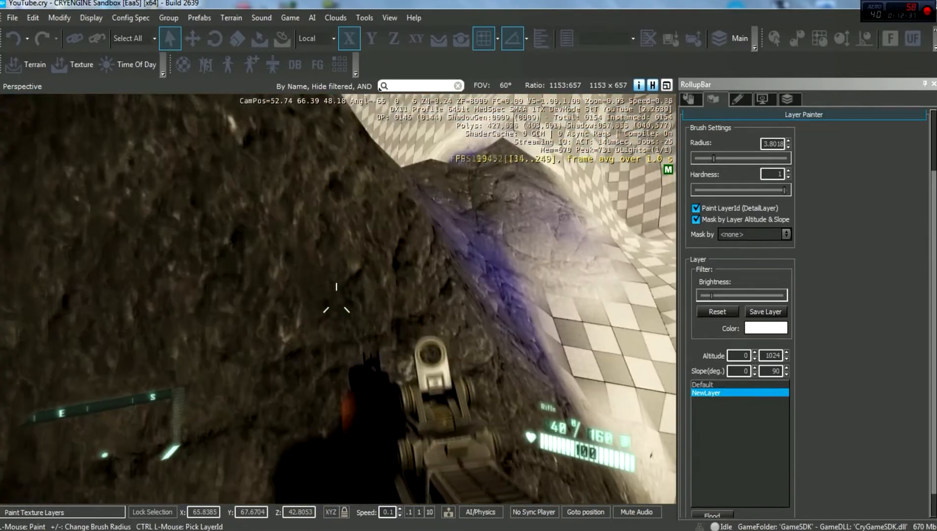
# Walk across the painted terrain in game mode, fire the rifle and reload it
pyautogui.press('w')
pyautogui.click(337, 301)
pyautogui.press('w')
pyautogui.click(337, 301)
pyautogui.click(337, 301)
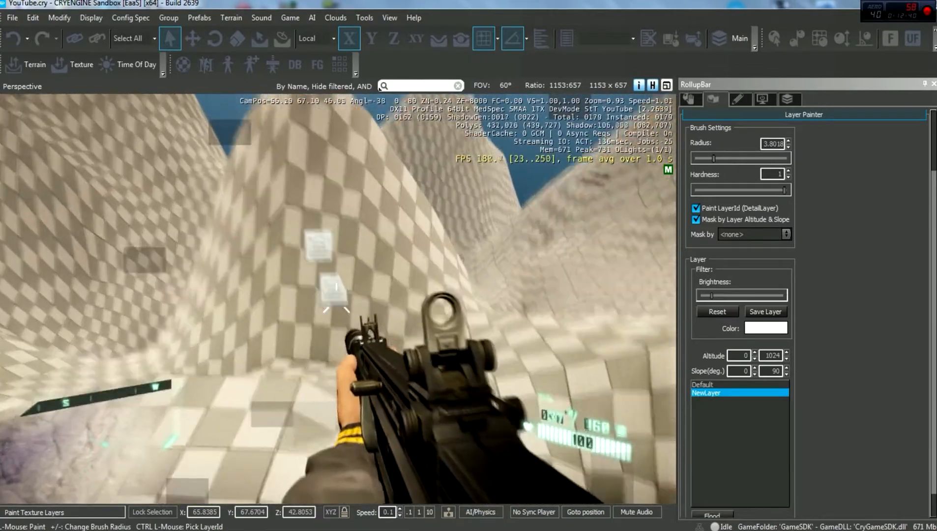
pyautogui.press('w')
pyautogui.press('r')
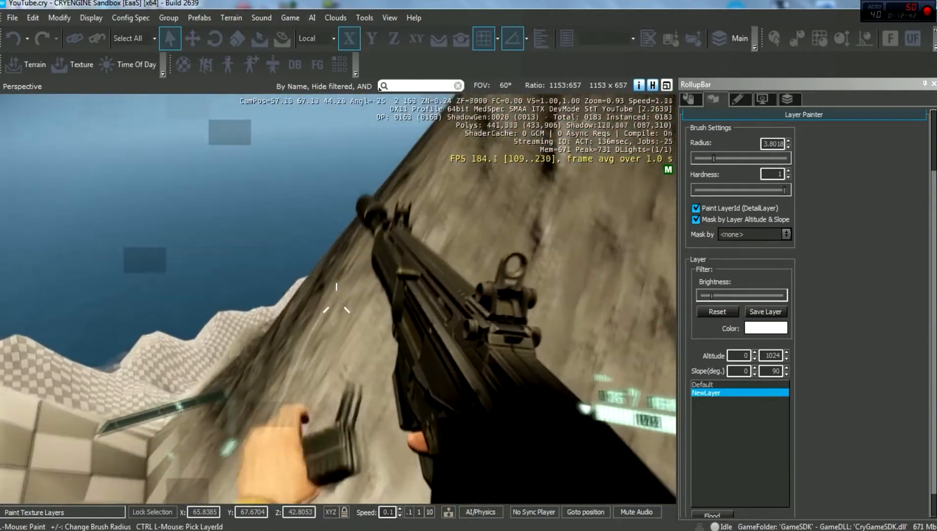
# Walk over the painted rock peak firing the rifle at its surface, and leave game mode
pyautogui.press('w')
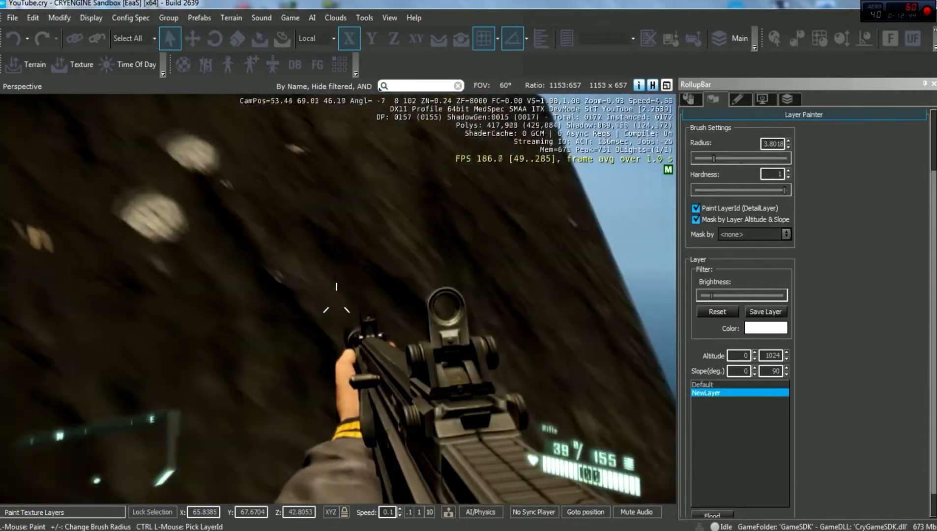
pyautogui.press('w')
pyautogui.click(336, 302)
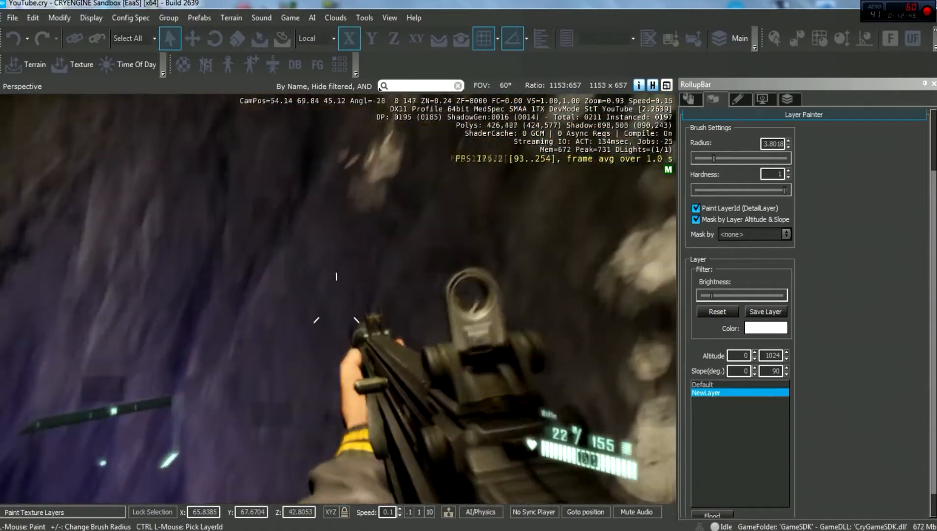
pyautogui.click(336, 300)
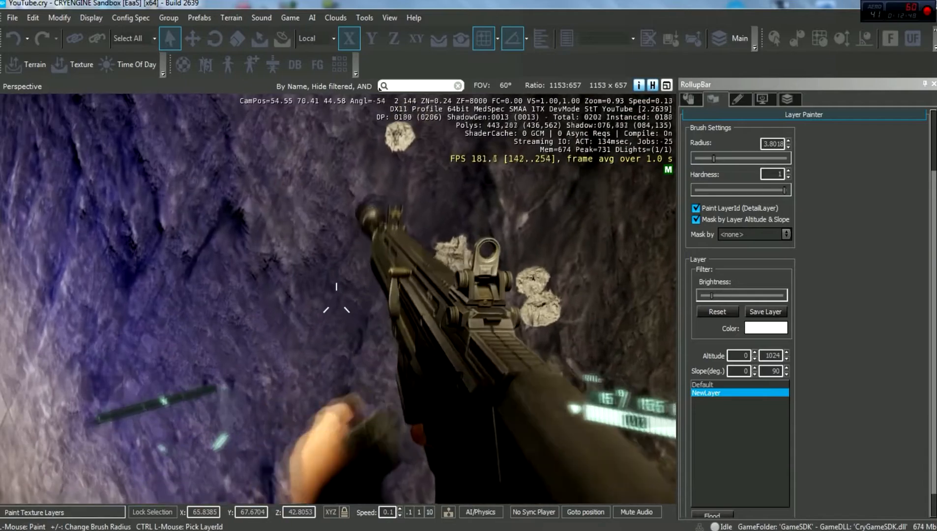
pyautogui.press('w')
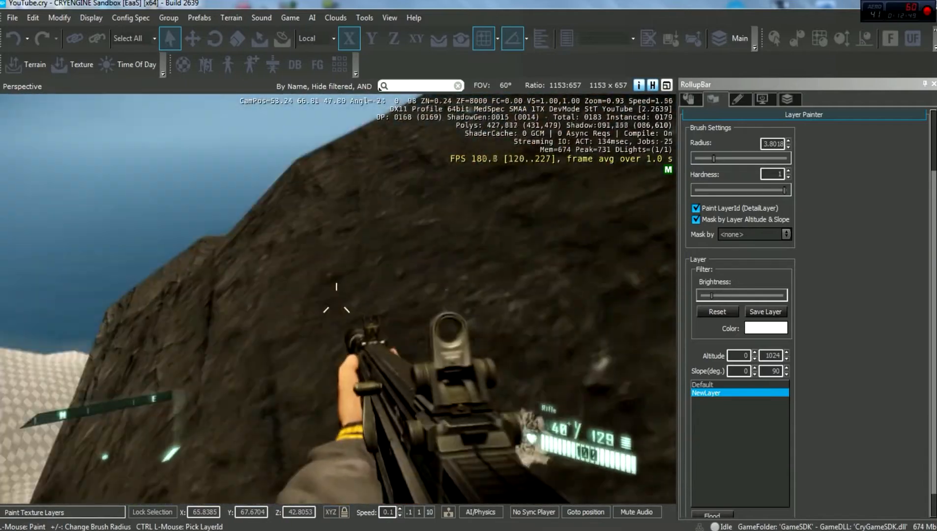
pyautogui.click(336, 302)
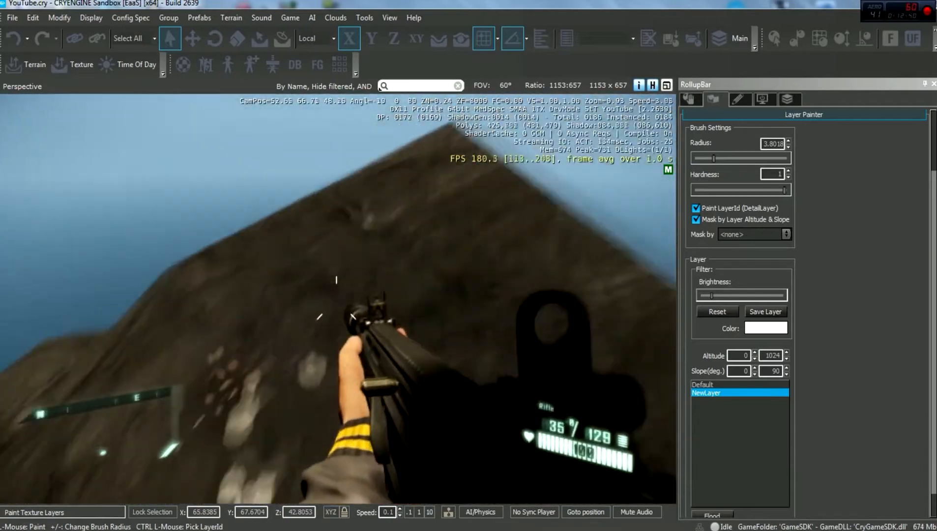
pyautogui.click(336, 301)
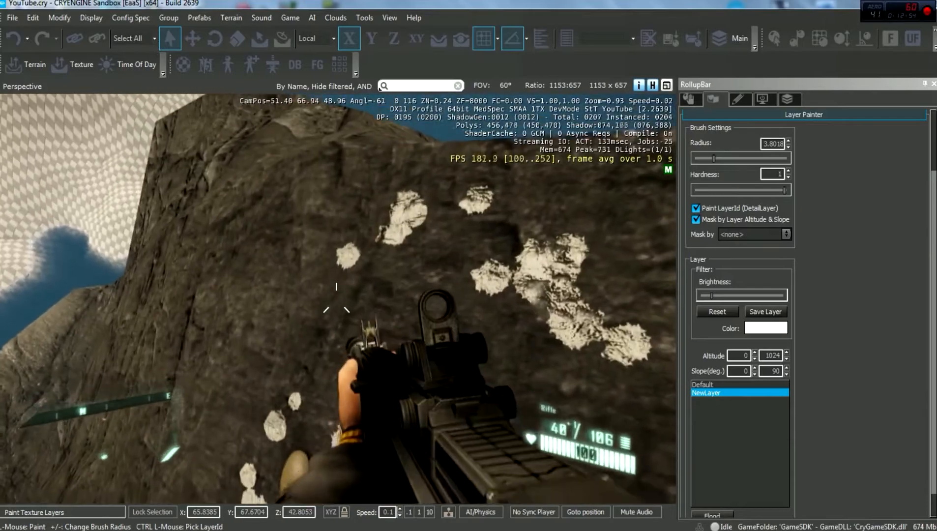
pyautogui.press('Escape')
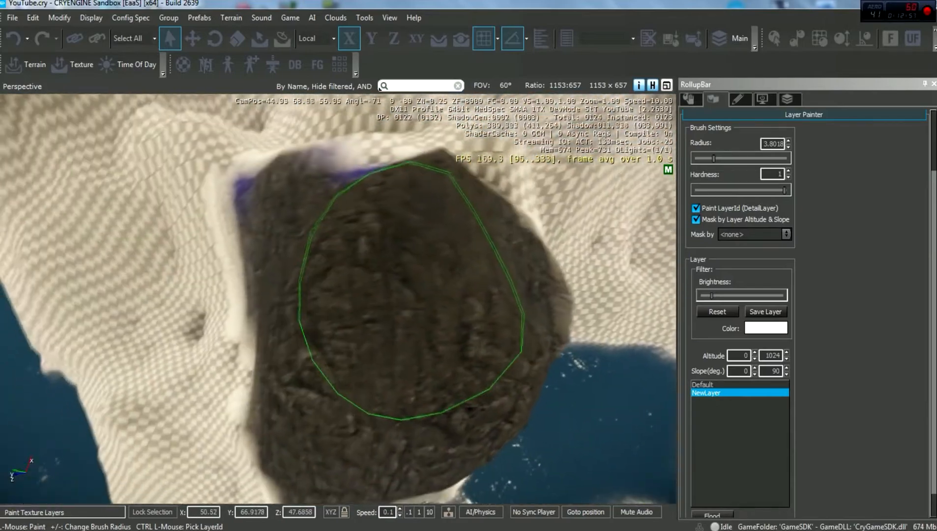
# Inspect the painted rock peak from several sides and save the rock layer's settings
pyautogui.moveTo(414, 279); pyautogui.dragTo(420, 276, button='right')
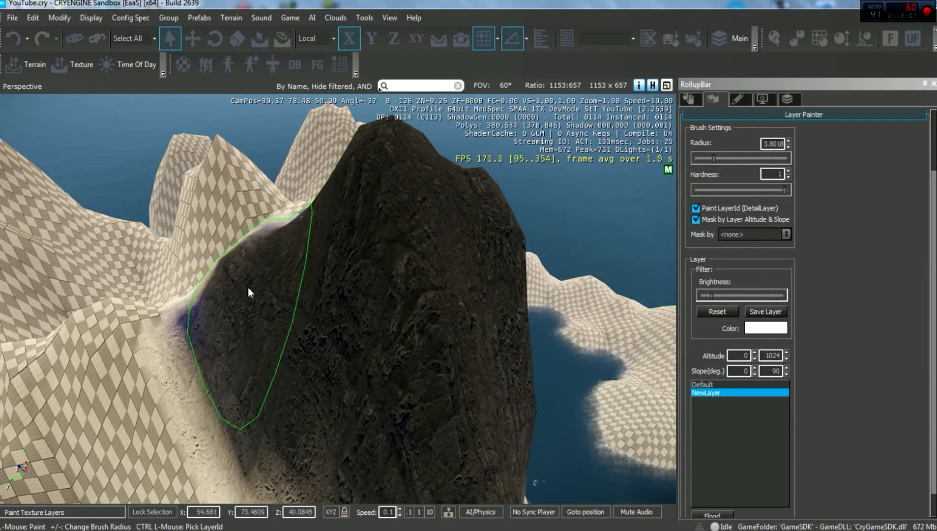
pyautogui.press('w')
pyautogui.moveTo(384, 318)
pyautogui.mouseDown(button='right')
pyautogui.moveTo(386, 344)
pyautogui.moveTo(408, 322)
pyautogui.moveTo(394, 306)
pyautogui.moveTo(373, 310)
pyautogui.mouseUp(button='right')
pyautogui.press('s')
pyautogui.press('d')
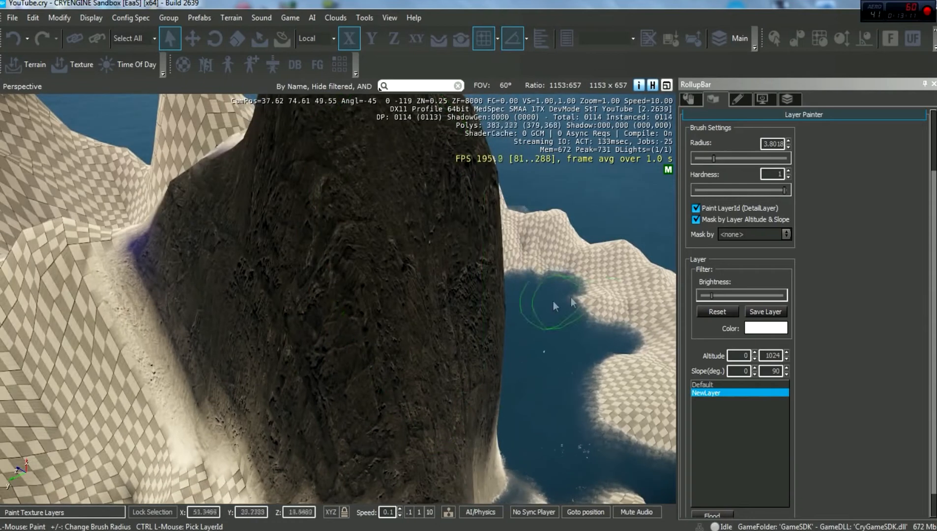
pyautogui.click(763, 311)
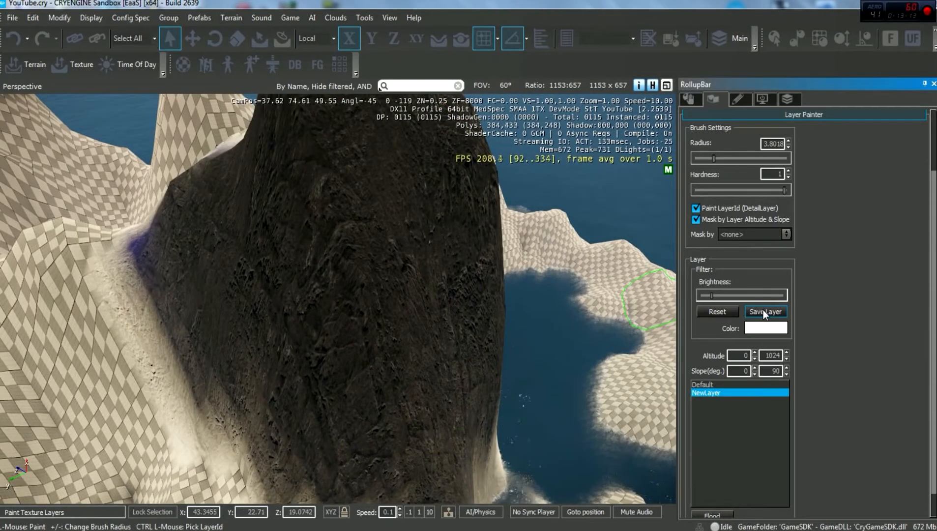
# Select the Default layer, paint it over one side of the rock peak, reset the layer's brightness and continue painting
pyautogui.moveTo(345, 301); pyautogui.dragTo(362, 290, button='right')
pyautogui.press('s')
pyautogui.press('a')
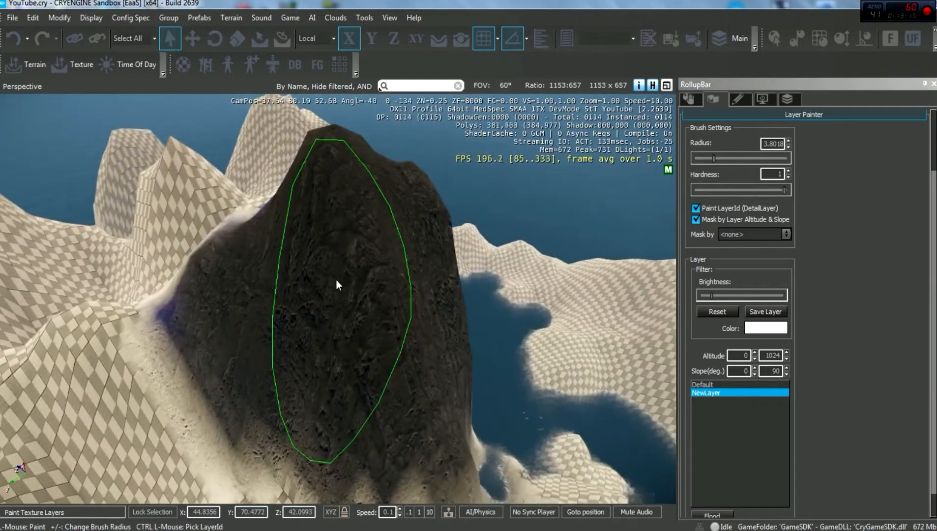
pyautogui.click(721, 384)
pyautogui.moveTo(210, 245)
pyautogui.mouseDown()
pyautogui.moveTo(219, 319)
pyautogui.moveTo(274, 315)
pyautogui.moveTo(283, 344)
pyautogui.mouseUp()
pyautogui.moveTo(344, 352); pyautogui.dragTo(371, 361, button='right')
pyautogui.press('s')
pyautogui.press('d')
pyautogui.click(720, 313)
pyautogui.moveTo(207, 314)
pyautogui.mouseDown()
pyautogui.moveTo(275, 348)
pyautogui.moveTo(230, 320)
pyautogui.mouseUp()
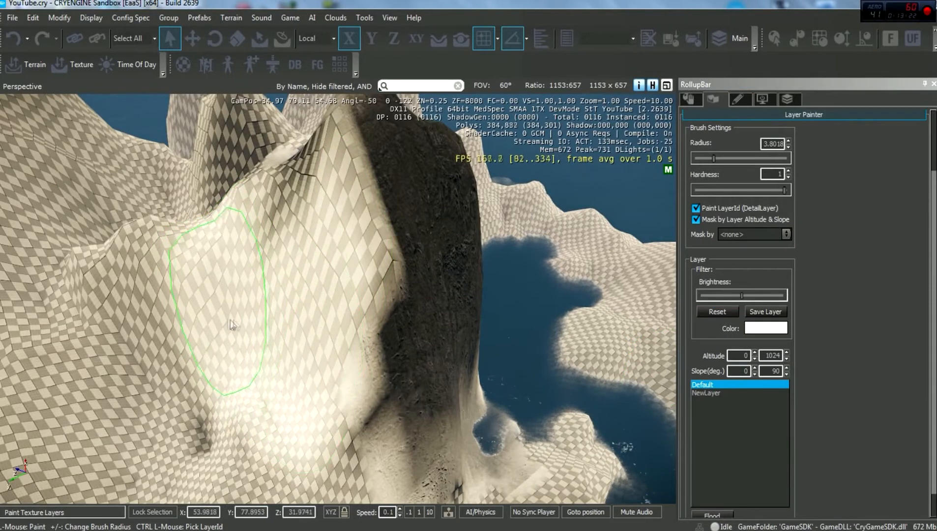
# Lower the Default layer's brightness slightly and paint over the bright area and the adjoining rock face
pyautogui.moveTo(742, 296); pyautogui.dragTo(731, 296)
pyautogui.moveTo(379, 312)
pyautogui.mouseDown()
pyautogui.moveTo(141, 340)
pyautogui.moveTo(255, 406)
pyautogui.moveTo(393, 359)
pyautogui.moveTo(438, 413)
pyautogui.moveTo(371, 377)
pyautogui.mouseUp()
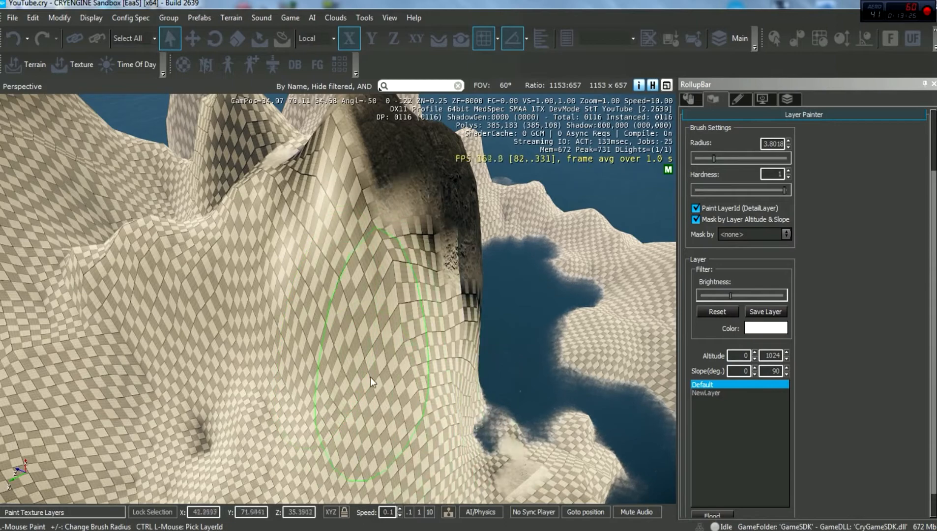
pyautogui.moveTo(371, 377); pyautogui.dragTo(404, 377, button='right')
pyautogui.press('a')
pyautogui.moveTo(403, 376)
pyautogui.mouseDown()
pyautogui.moveTo(399, 212)
pyautogui.moveTo(320, 148)
pyautogui.moveTo(266, 222)
pyautogui.mouseUp()
# Paint the Default layer over the remaining rock on the far sides of the peak
pyautogui.moveTo(283, 364); pyautogui.dragTo(253, 260, button='right')
pyautogui.press('w')
pyautogui.press('w')
pyautogui.moveTo(265, 300); pyautogui.dragTo(249, 313, button='right')
pyautogui.moveTo(339, 265)
pyautogui.mouseDown()
pyautogui.moveTo(354, 295)
pyautogui.moveTo(364, 374)
pyautogui.moveTo(329, 380)
pyautogui.mouseUp()
pyautogui.press('a')
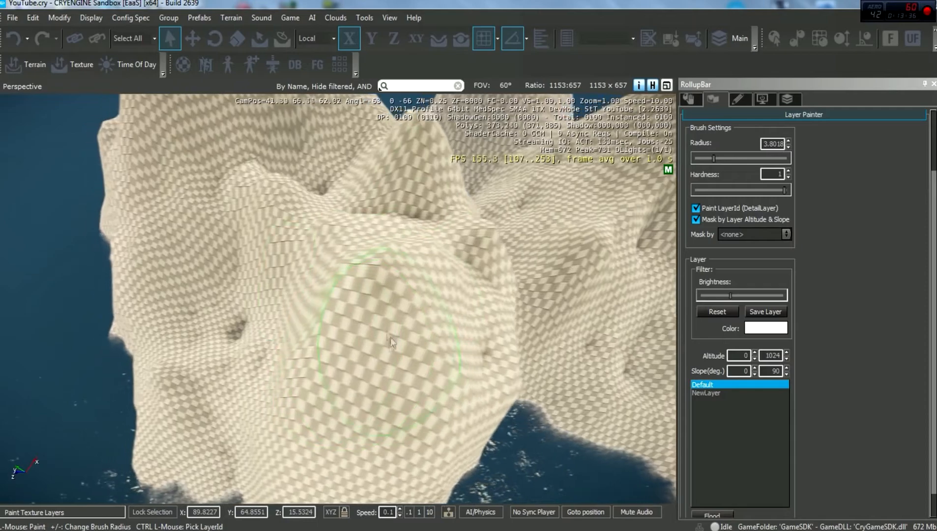
pyautogui.moveTo(392, 343); pyautogui.dragTo(423, 343, button='right')
pyautogui.press('w')
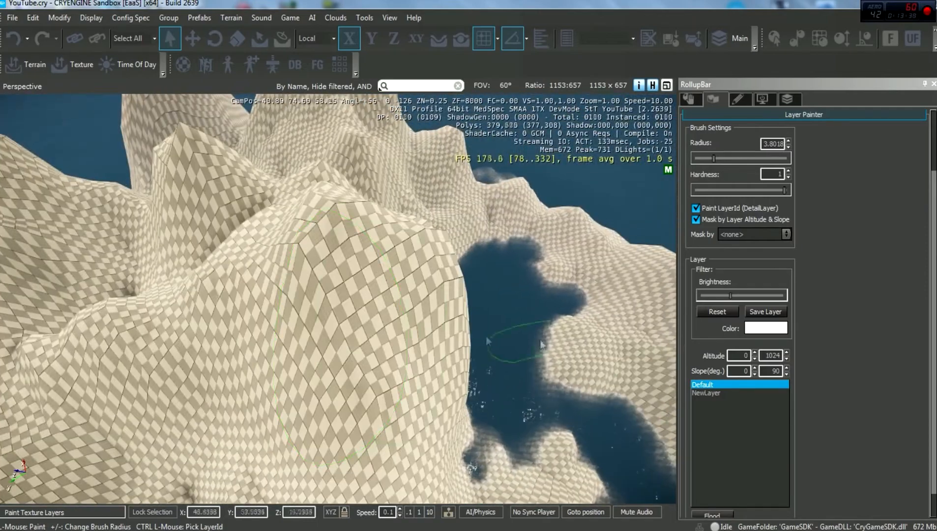
# Select NewLayer for painting and set the brush radius to 150 to cover the whole island
pyautogui.click(723, 393)
pyautogui.press('w')
pyautogui.moveTo(392, 265)
pyautogui.mouseDown(button='right')
pyautogui.moveTo(399, 277)
pyautogui.moveTo(433, 276)
pyautogui.moveTo(403, 310)
pyautogui.mouseUp(button='right')
pyautogui.press('s')
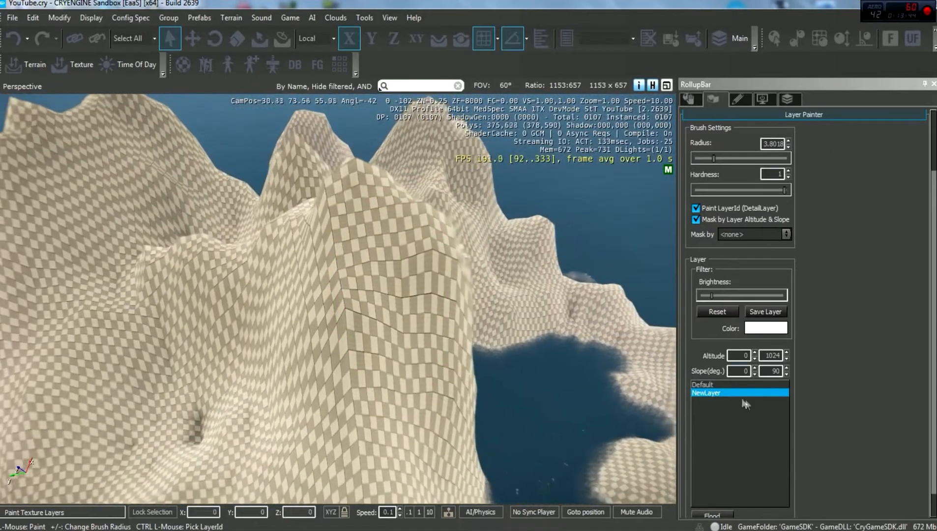
pyautogui.moveTo(355, 274)
pyautogui.mouseDown(button='right')
pyautogui.moveTo(359, 300)
pyautogui.moveTo(381, 288)
pyautogui.mouseUp(button='right')
pyautogui.press('s')
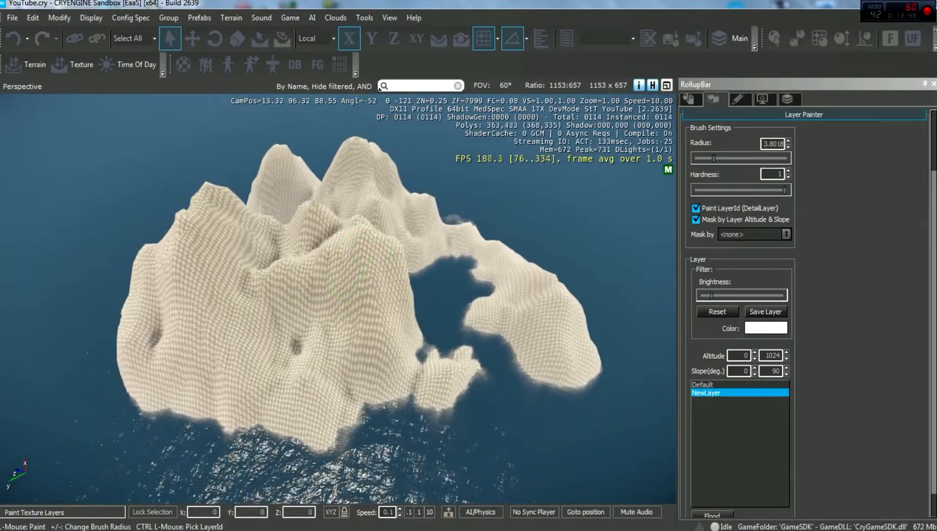
pyautogui.moveTo(714, 158); pyautogui.dragTo(787, 158)
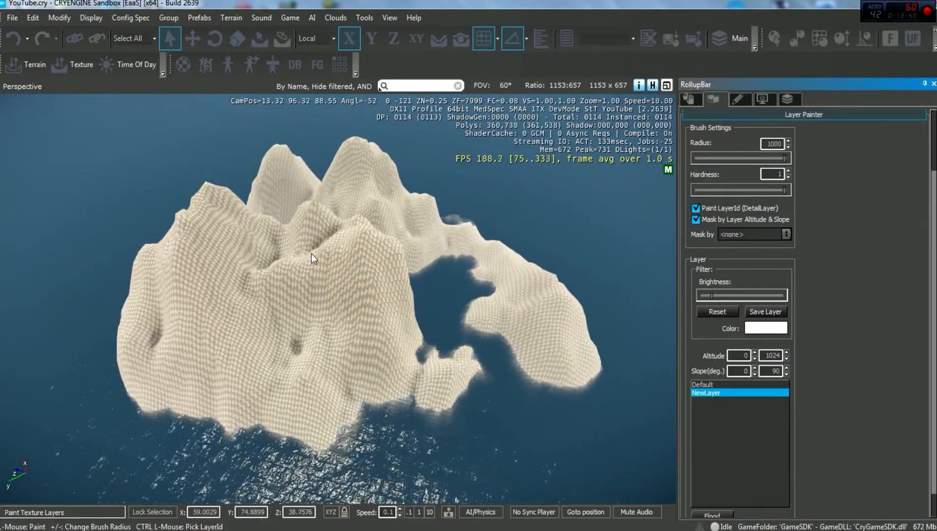
pyautogui.click(742, 157)
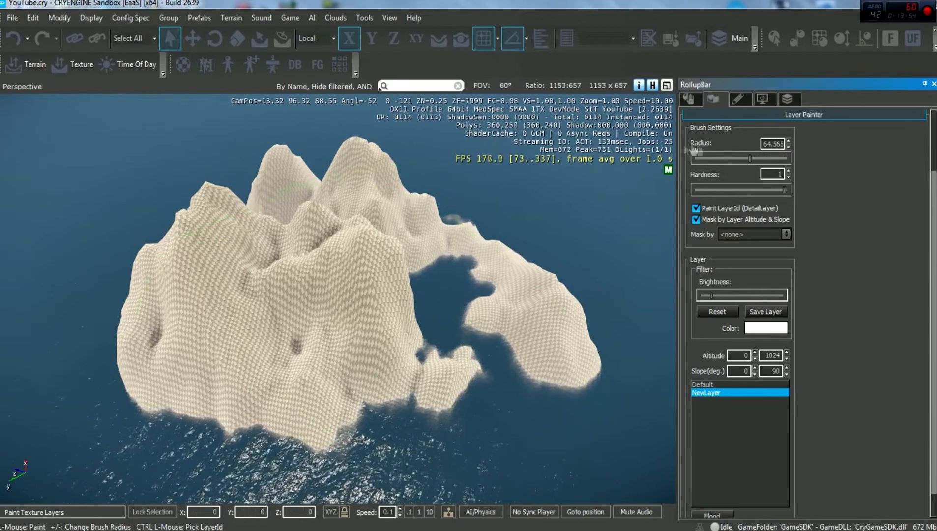
pyautogui.click(764, 160)
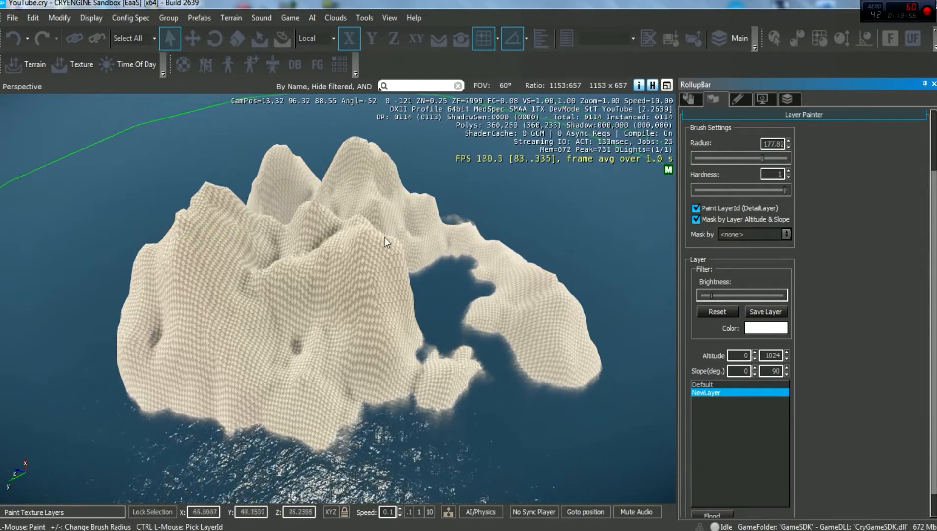
pyautogui.doubleClick(767, 144)
pyautogui.write('150')
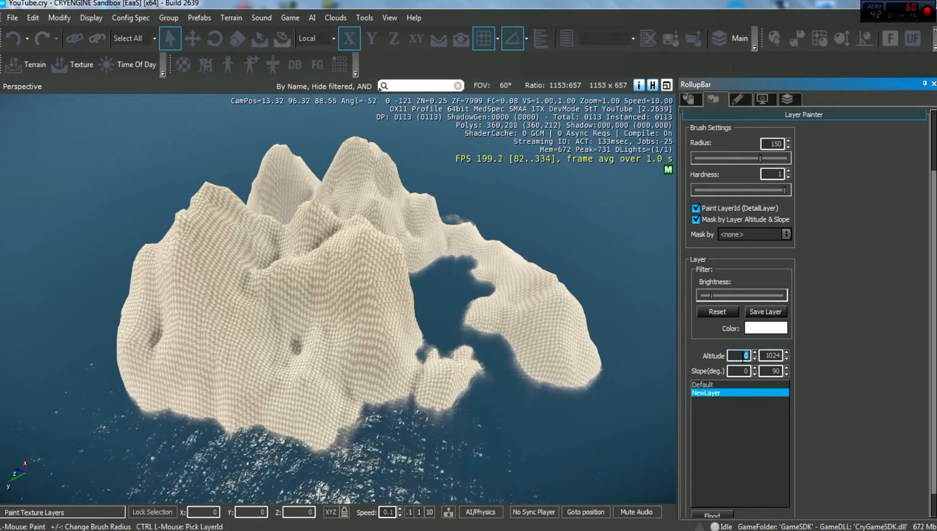
# Check the terrain's maximum height in the Terrain Editor, then cancel and close the editor
pyautogui.press('Tab')
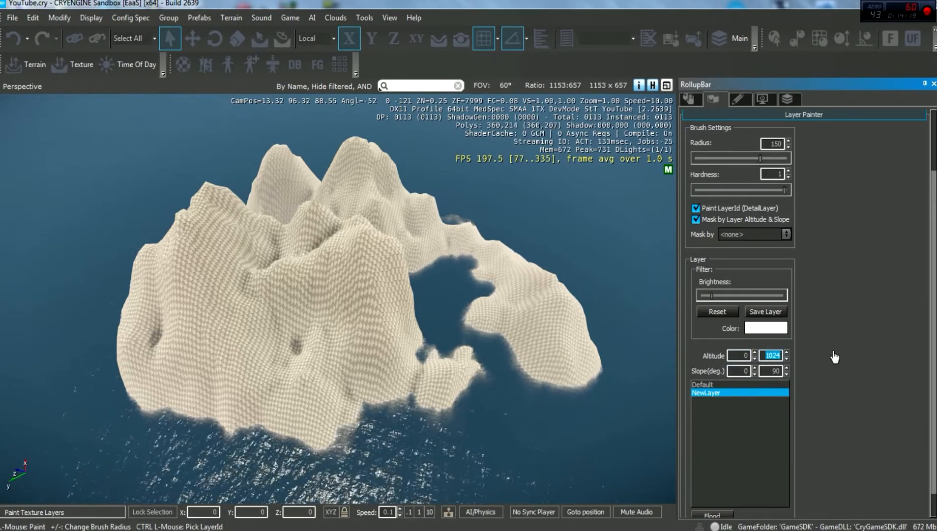
pyautogui.click(231, 17)
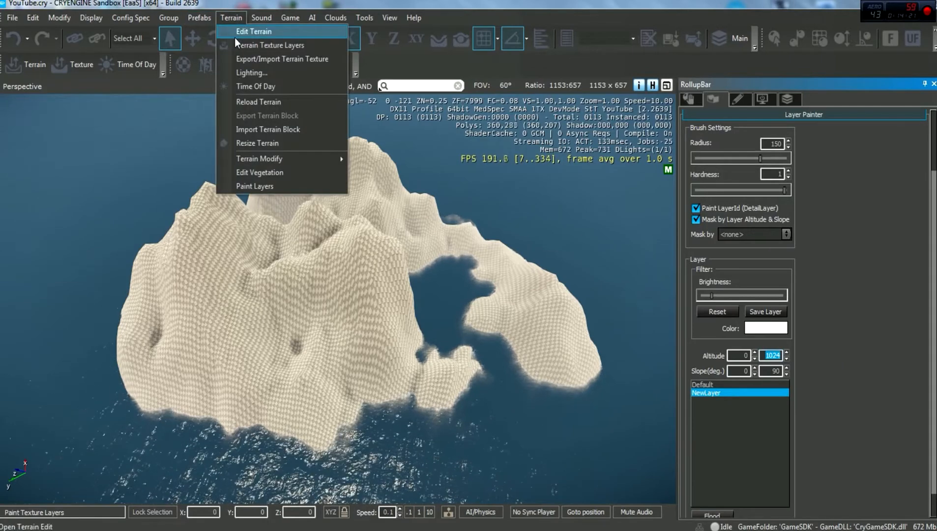
pyautogui.click(248, 31)
pyautogui.click(236, 99)
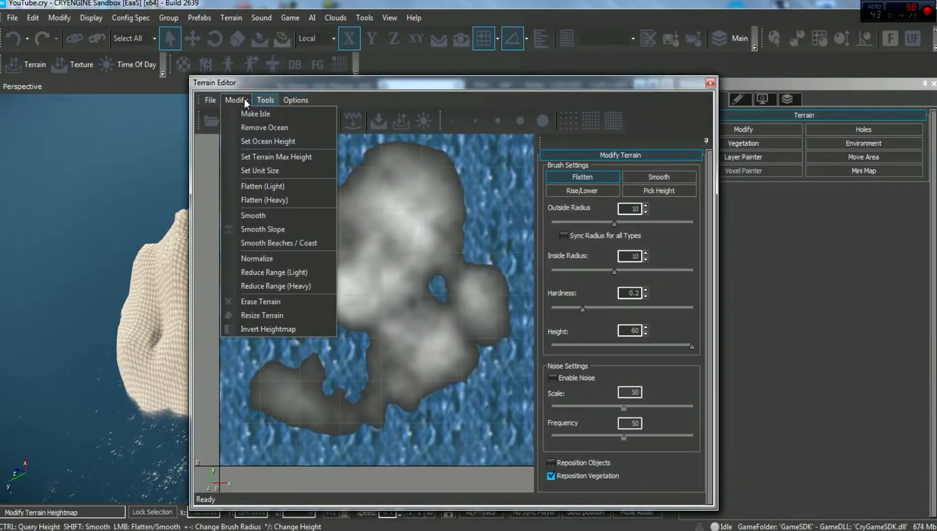
pyautogui.click(268, 157)
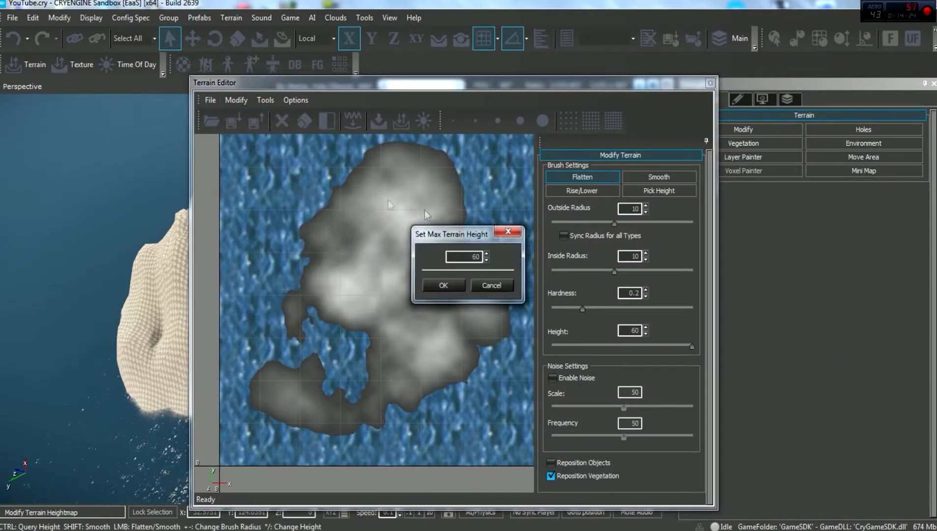
pyautogui.click(507, 294)
pyautogui.click(709, 82)
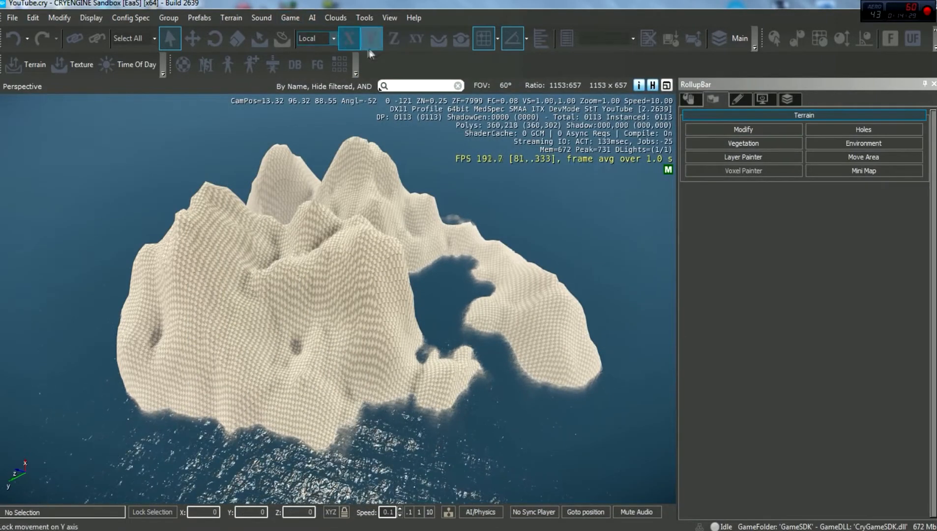
# Limit NewLayer in the Layer Painter to altitude 40 to 65 and a minimum slope of 45 degrees, and paint across the island
pyautogui.click(764, 158)
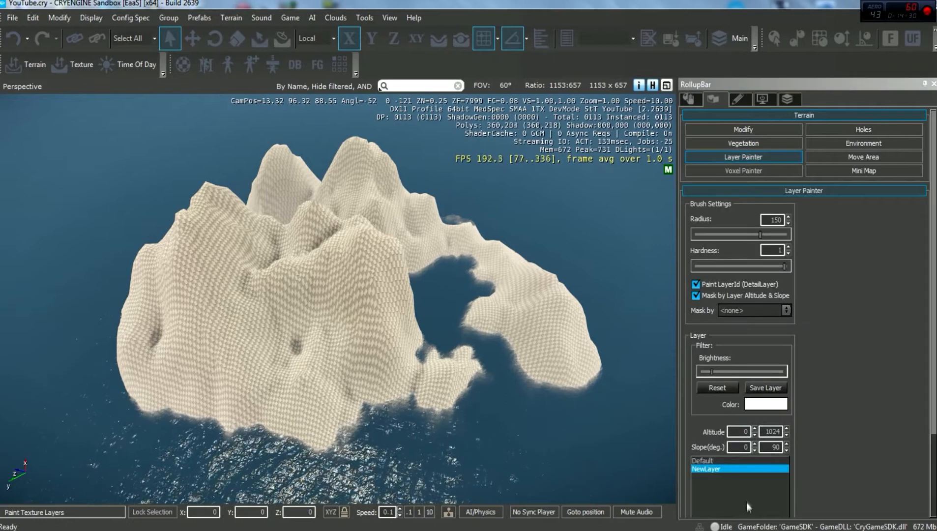
pyautogui.doubleClick(744, 432)
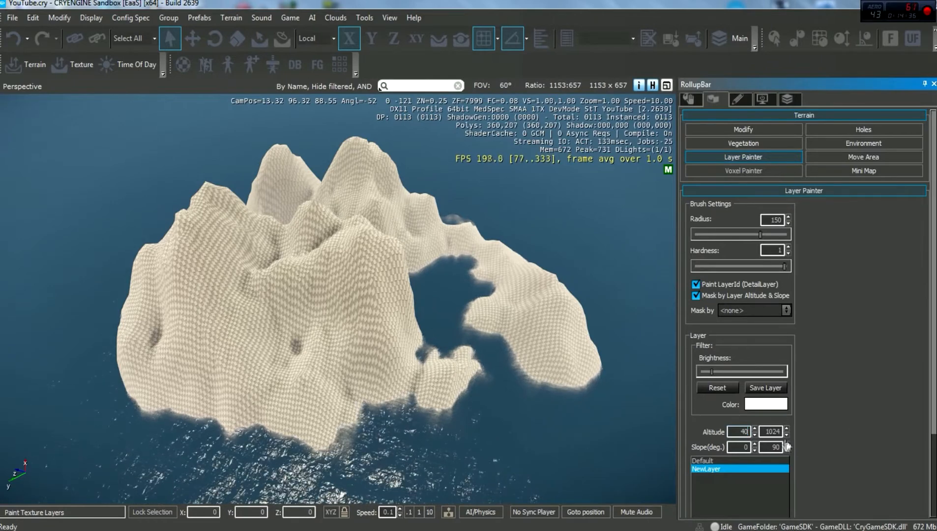
pyautogui.press('Tab')
pyautogui.write('66')
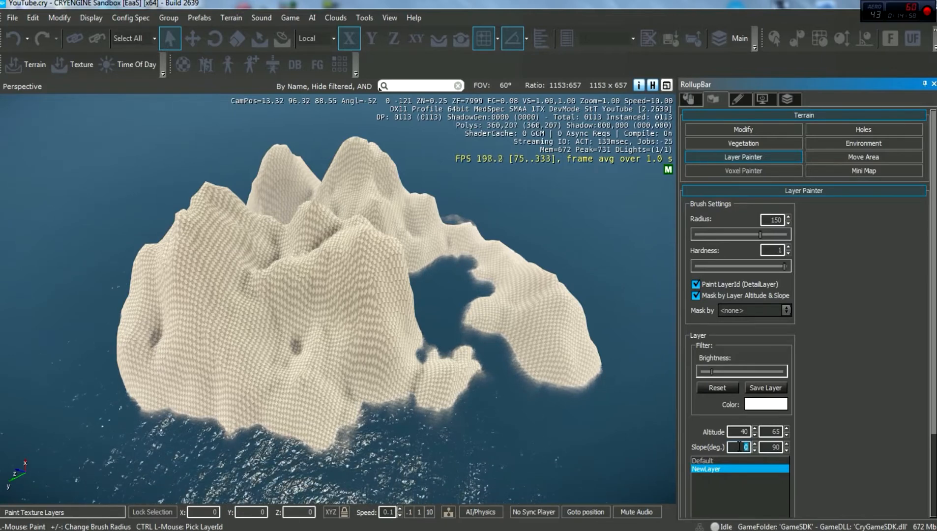
pyautogui.write('45')
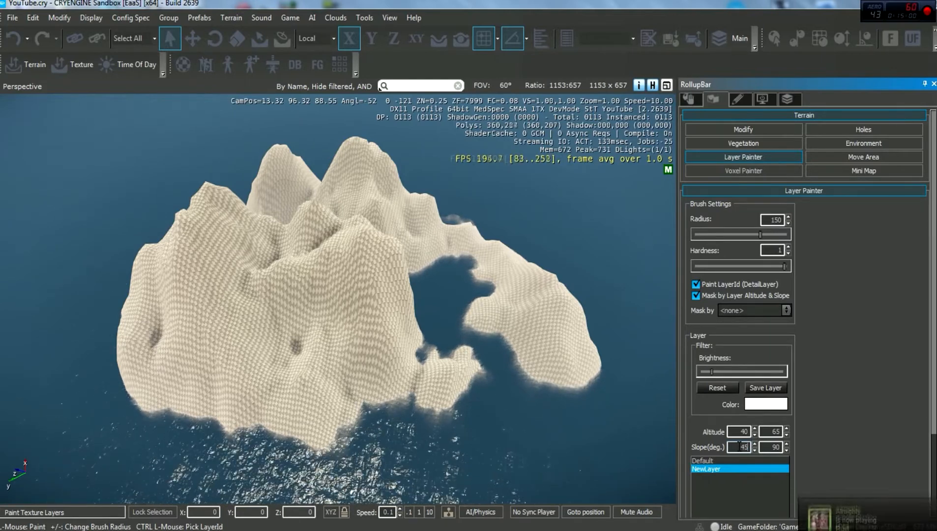
pyautogui.moveTo(350, 253); pyautogui.dragTo(412, 321)
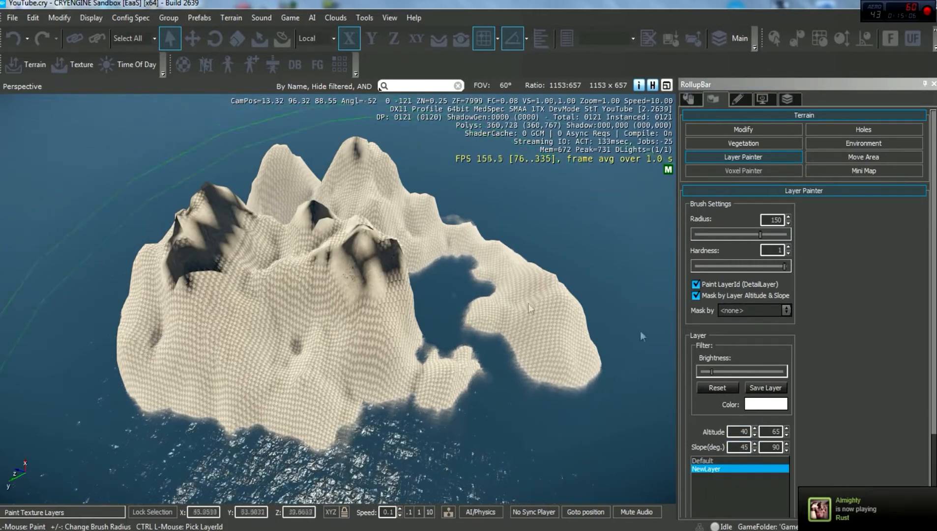
# Set NewLayer's minimum altitude to 30 and its minimum slope to 20 degrees
pyautogui.doubleClick(742, 447)
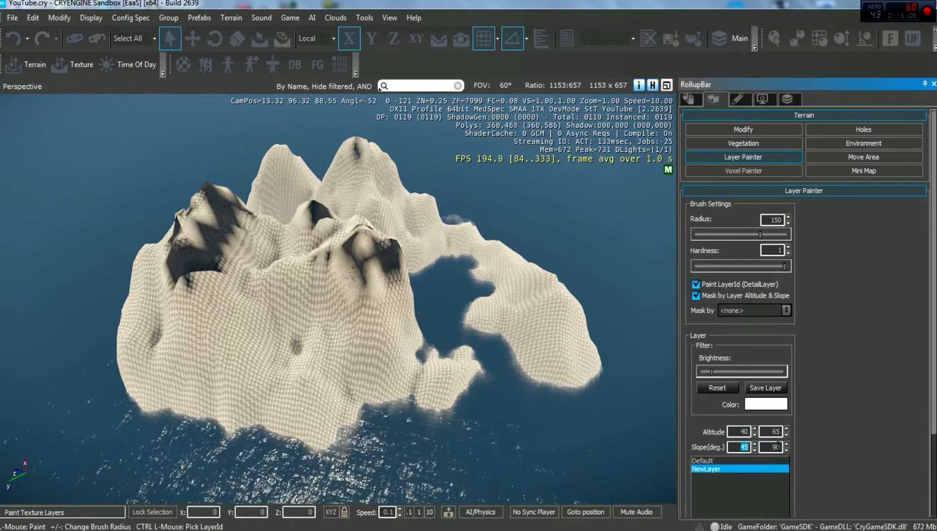
pyautogui.doubleClick(742, 431)
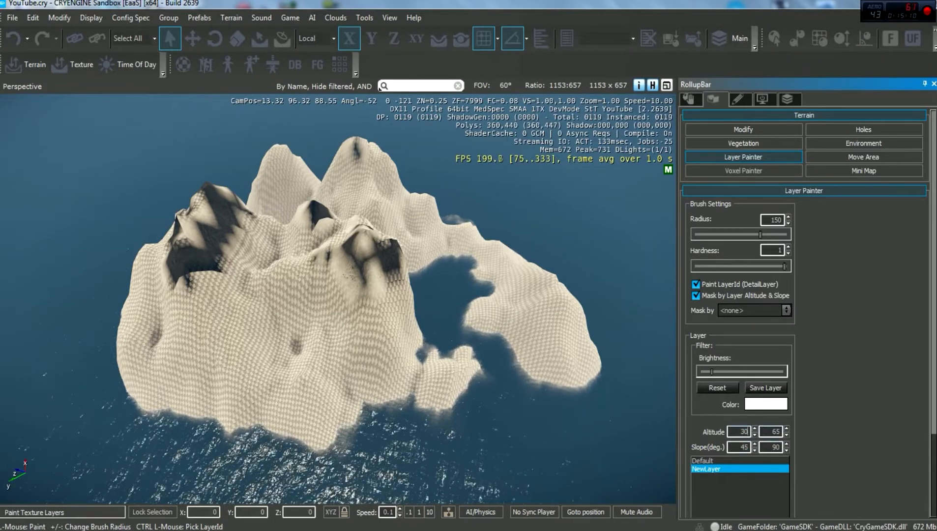
pyautogui.doubleClick(737, 447)
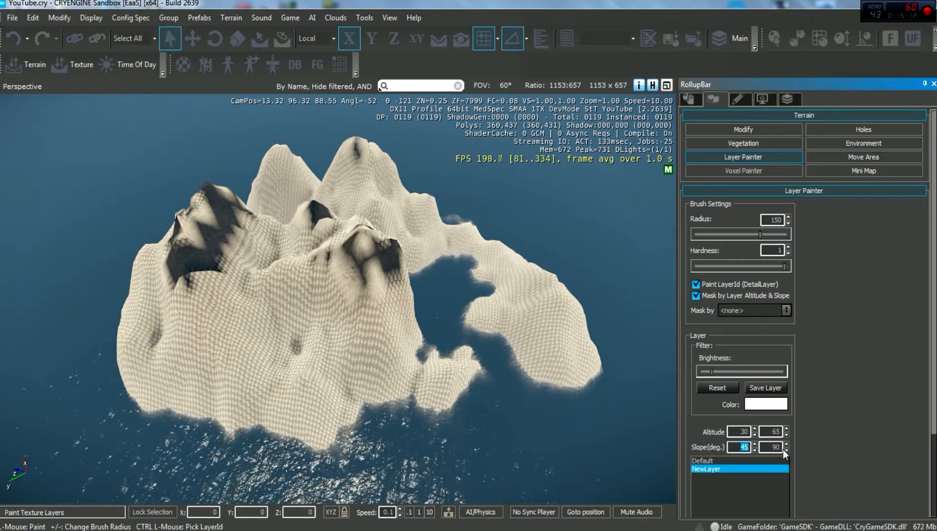
pyautogui.write('20')
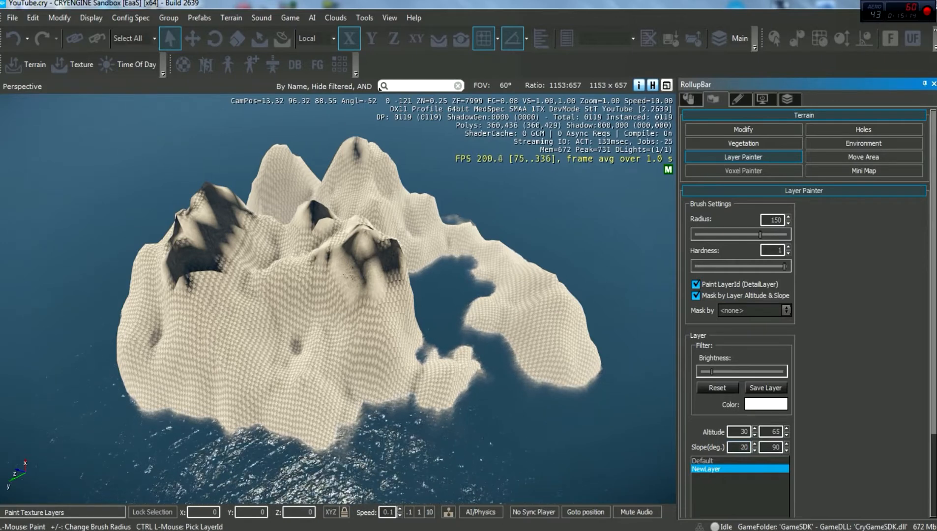
# Paint NewLayer's rock across the island using the altitude 30 to 65 and slope 20 to 90 degree mask
pyautogui.click(381, 275)
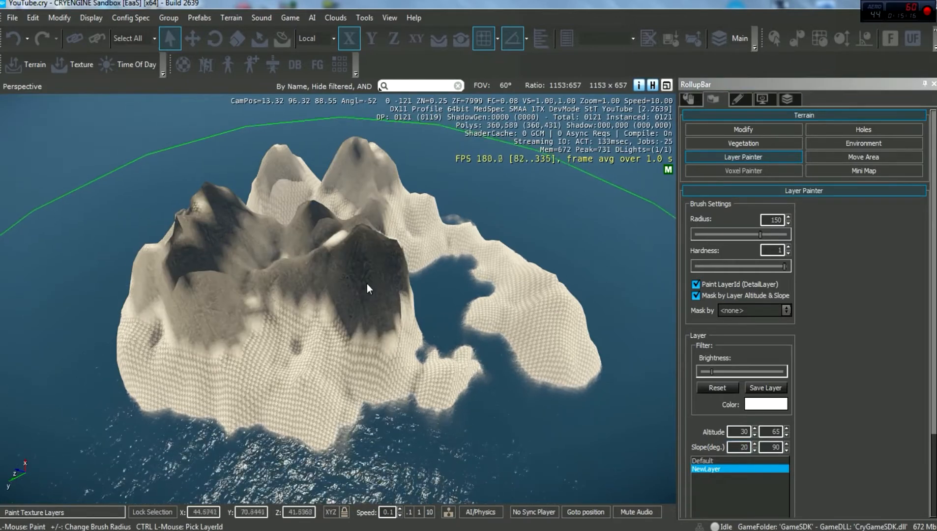
pyautogui.moveTo(366, 281); pyautogui.dragTo(199, 216)
# Examine the painted rock on the peaks up close for unpainted patches
pyautogui.press('w')
pyautogui.press('w')
pyautogui.moveTo(400, 257); pyautogui.dragTo(400, 256, button='right')
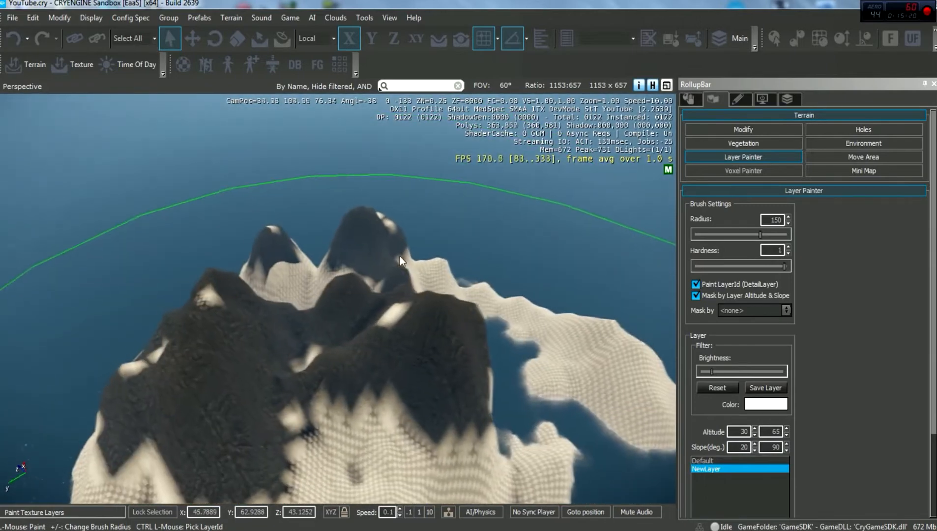
pyautogui.press('a')
pyautogui.moveTo(414, 297); pyautogui.dragTo(414, 297, button='right')
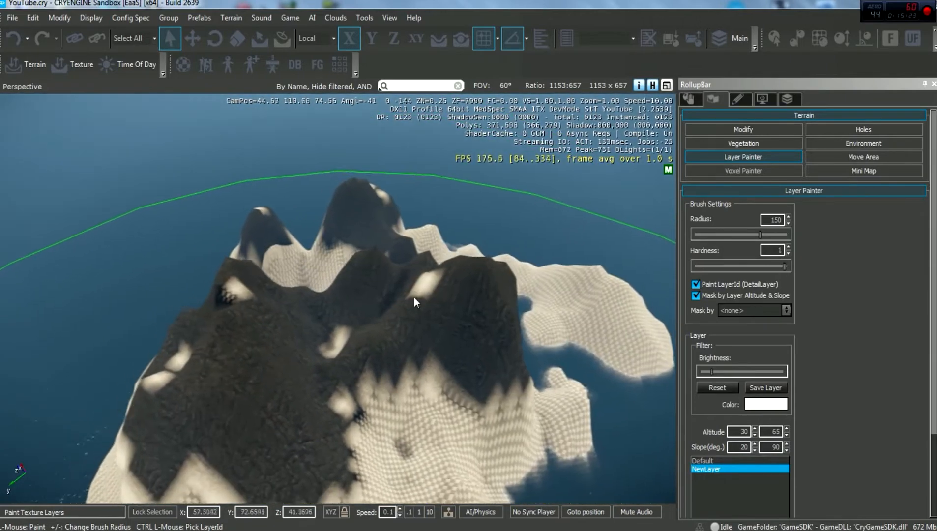
pyautogui.press('w')
pyautogui.moveTo(343, 289); pyautogui.dragTo(423, 227, button='right')
pyautogui.press('w')
pyautogui.press('d')
pyautogui.press('s')
pyautogui.moveTo(422, 333); pyautogui.dragTo(422, 333, button='right')
pyautogui.press('s')
pyautogui.press('a')
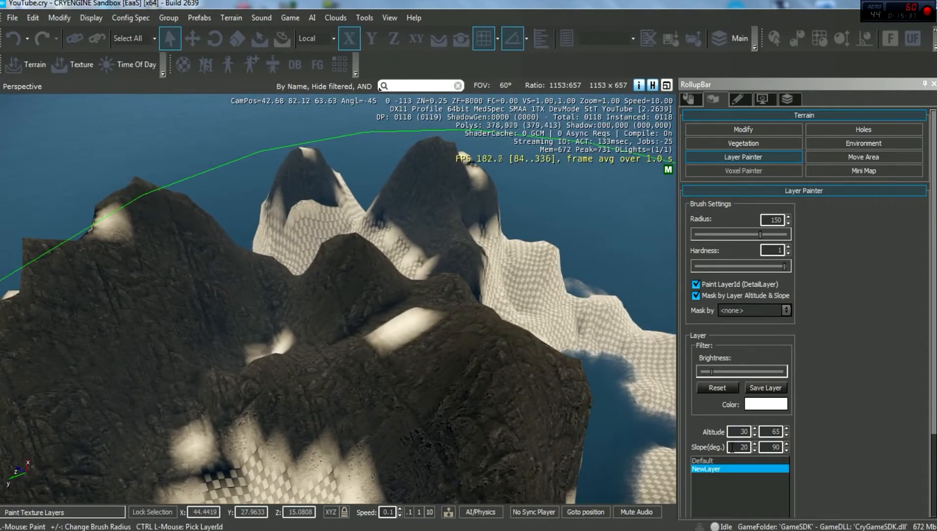
# Lower NewLayer's minimum slope to 15 and finally 5 degrees, painting over the peaks at each setting
pyautogui.moveTo(738, 447); pyautogui.dragTo(760, 448)
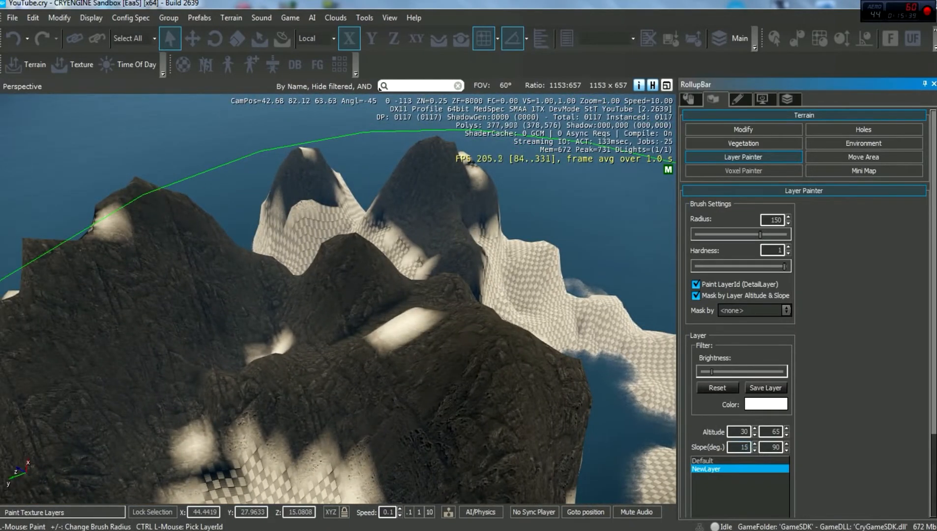
pyautogui.click(319, 306)
pyautogui.moveTo(739, 447); pyautogui.dragTo(744, 448)
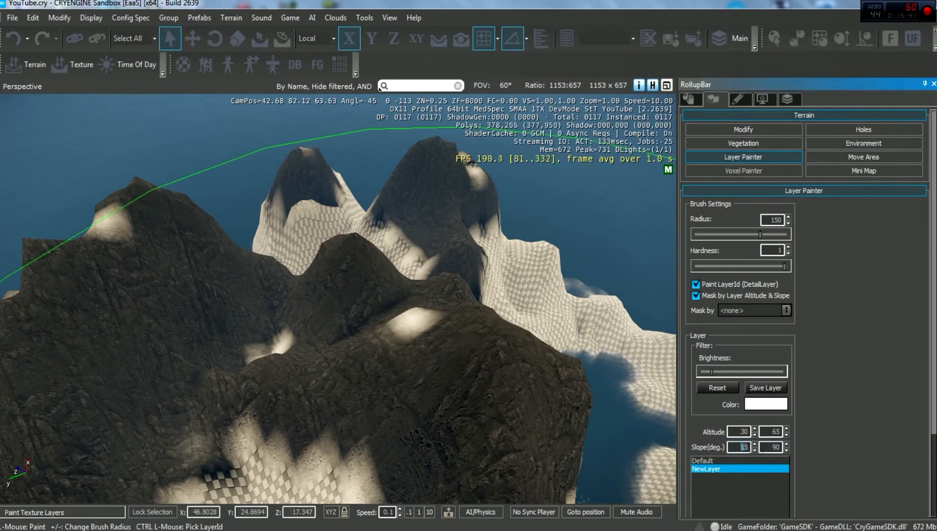
pyautogui.click(328, 329)
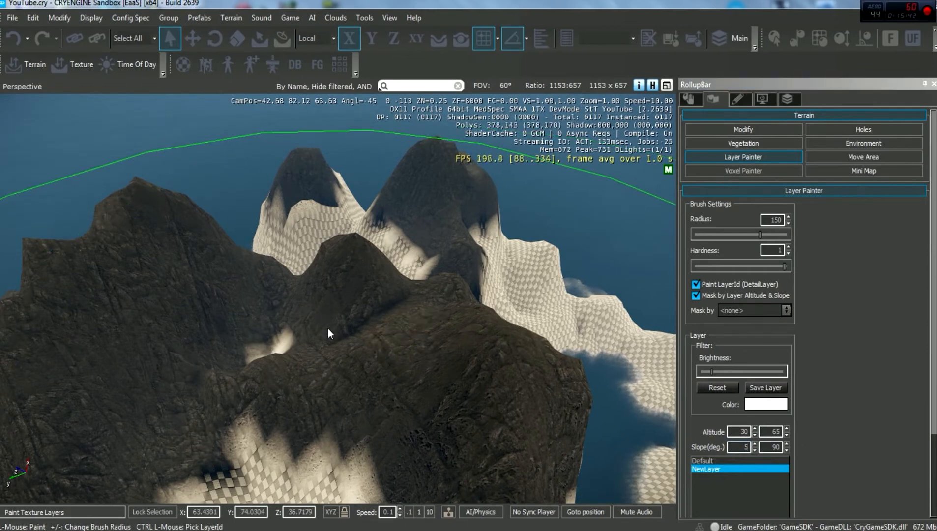
# Inspect the rock coverage on the mountains from around the island
pyautogui.moveTo(334, 221)
pyautogui.mouseDown(button='right')
pyautogui.moveTo(337, 263)
pyautogui.moveTo(344, 227)
pyautogui.mouseUp(button='right')
pyautogui.press('s')
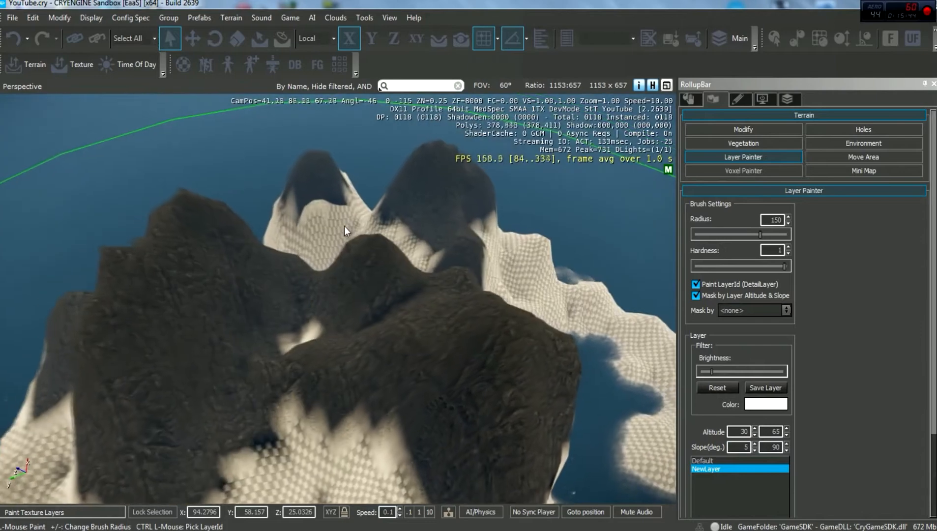
pyautogui.press('a')
pyautogui.moveTo(385, 269); pyautogui.dragTo(708, 263, button='right')
pyautogui.press('w')
pyautogui.press('a')
pyautogui.press('a')
pyautogui.press('a')
pyautogui.press('a')
pyautogui.press('a')
pyautogui.press('a')
pyautogui.press('s')
pyautogui.press('s')
pyautogui.press('a')
pyautogui.press('a')
pyautogui.moveTo(575, 334); pyautogui.dragTo(610, 345, button='right')
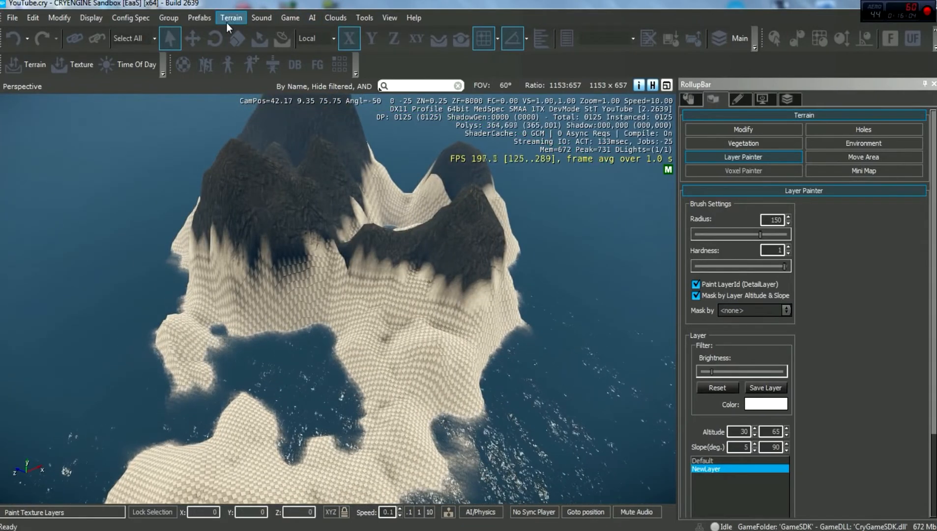
# Add a new terrain texture layer using the grey.dds layer texture
pyautogui.click(227, 23)
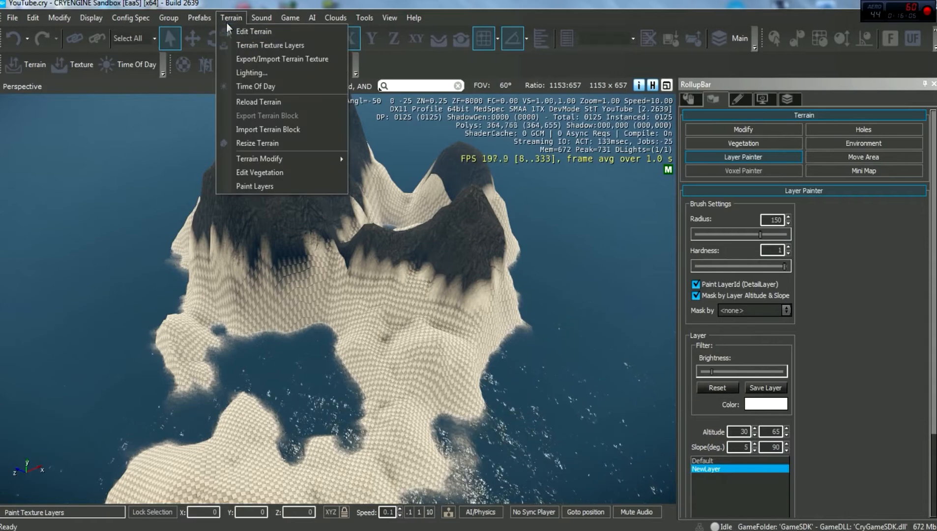
pyautogui.click(254, 48)
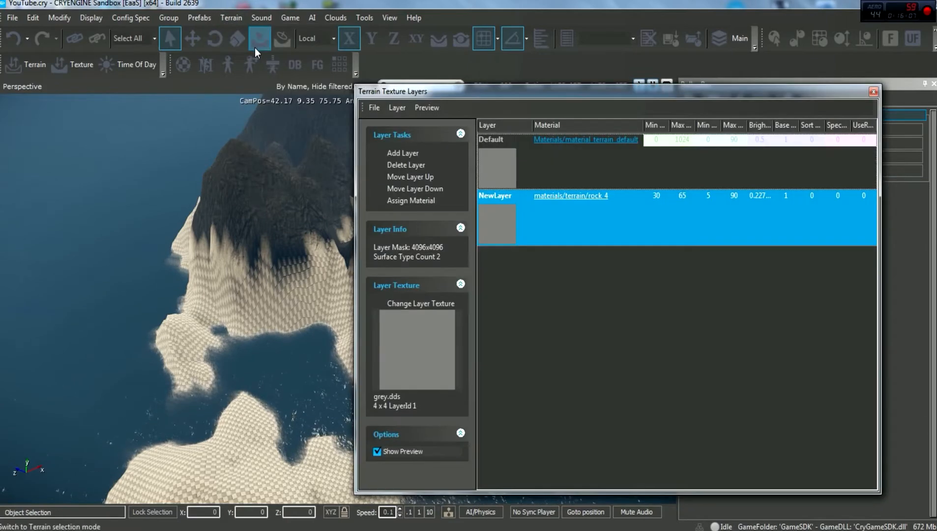
pyautogui.click(402, 153)
pyautogui.click(408, 301)
pyautogui.click(498, 258)
pyautogui.click(748, 305)
# Choose grass_1 from the terrain materials and assign it to the newly added texture layer
pyautogui.click(553, 247)
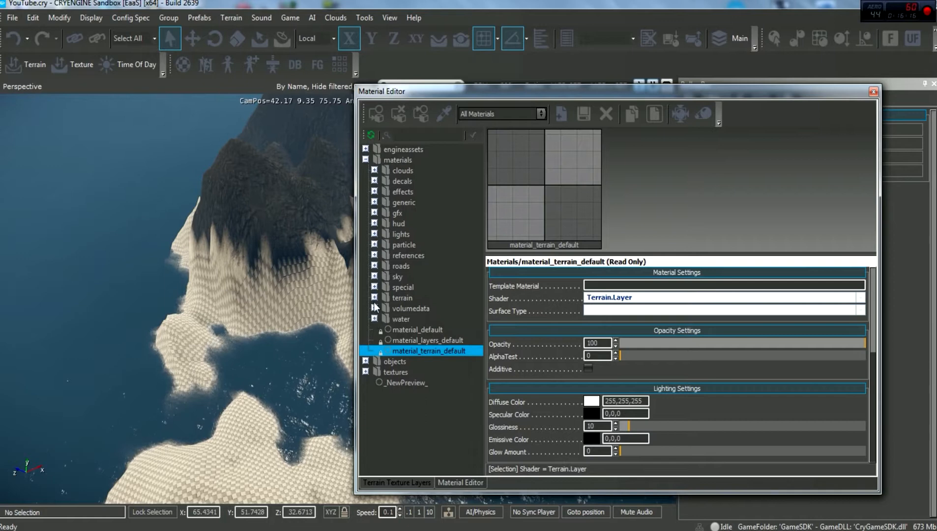
pyautogui.click(374, 300)
pyautogui.click(374, 299)
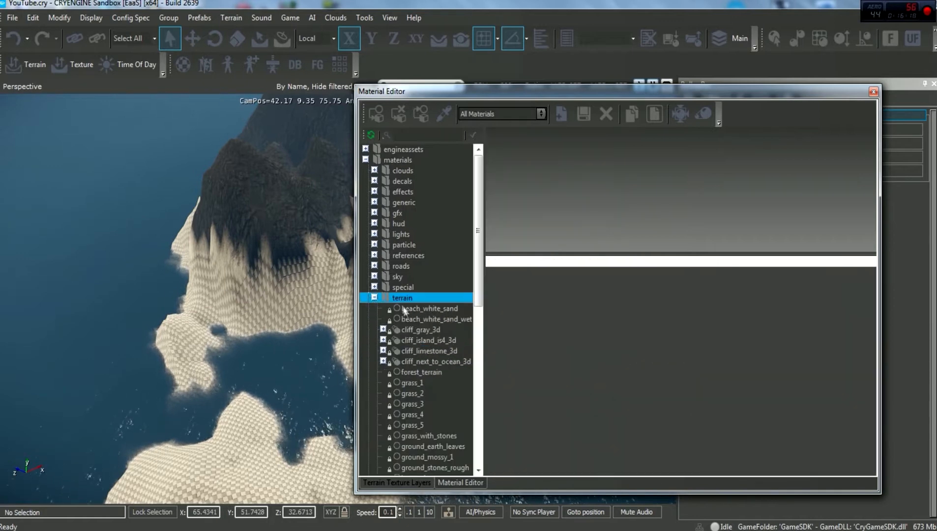
pyautogui.scroll(-3, 416, 325)
pyautogui.click(414, 289)
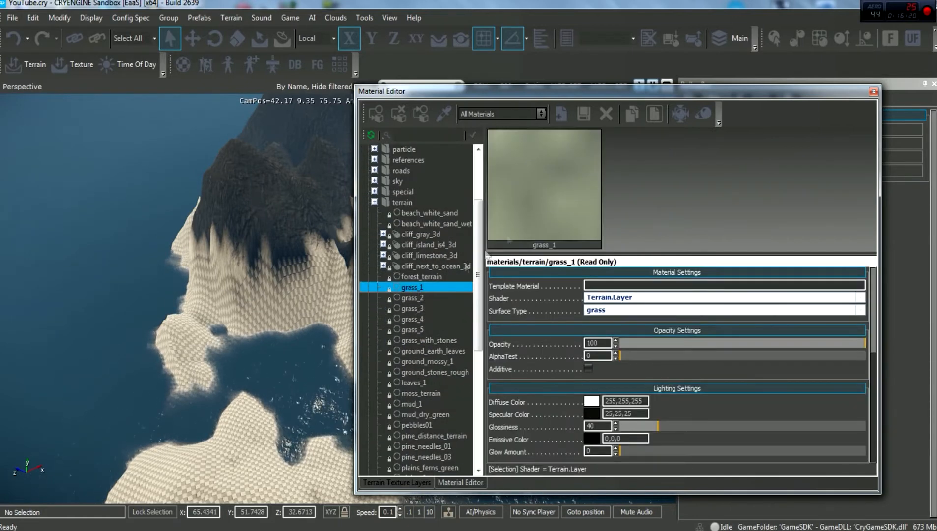
pyautogui.click(873, 92)
pyautogui.click(231, 17)
pyautogui.click(266, 43)
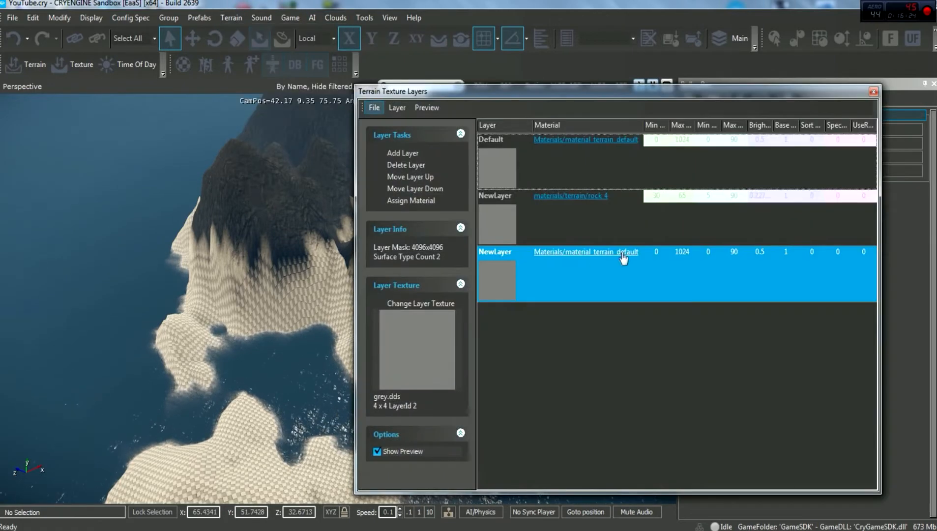
pyautogui.click(404, 201)
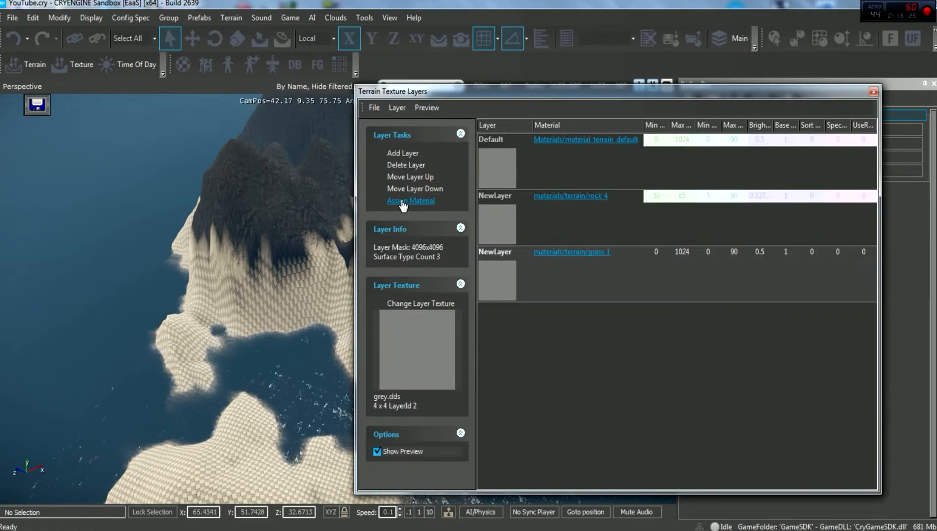
# Rename the rock_4 layer to Rock and the grass_1 layer to Grass, and close the texture layer window
pyautogui.click(485, 196)
pyautogui.write('N')
pyautogui.click(512, 253)
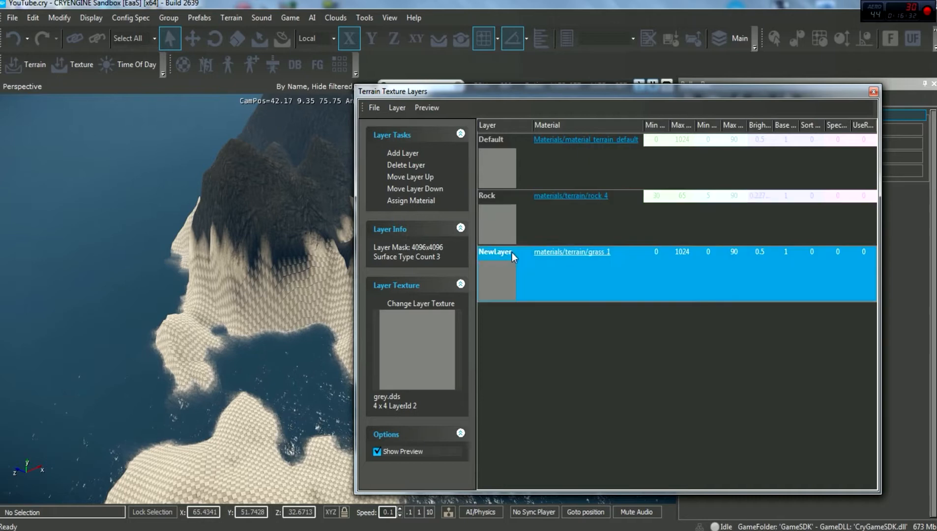
pyautogui.write('G')
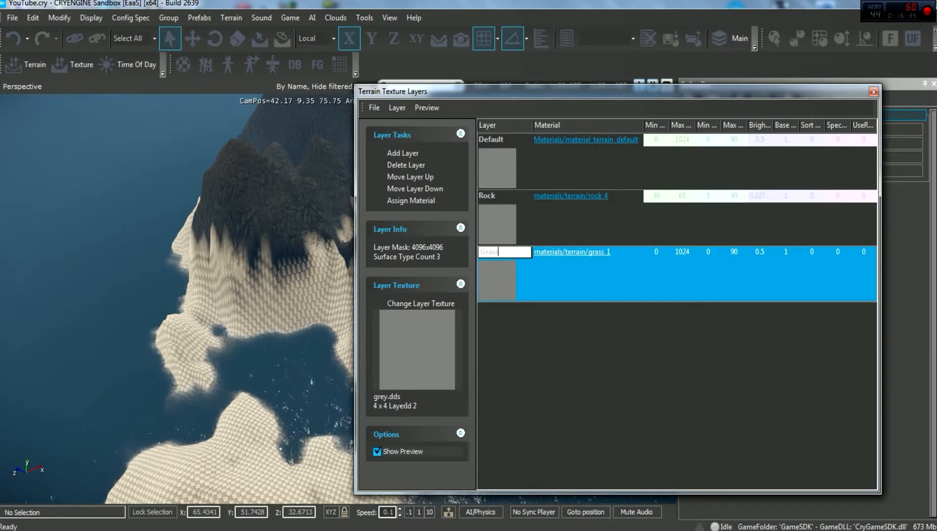
pyautogui.write('rass')
pyautogui.press('Return')
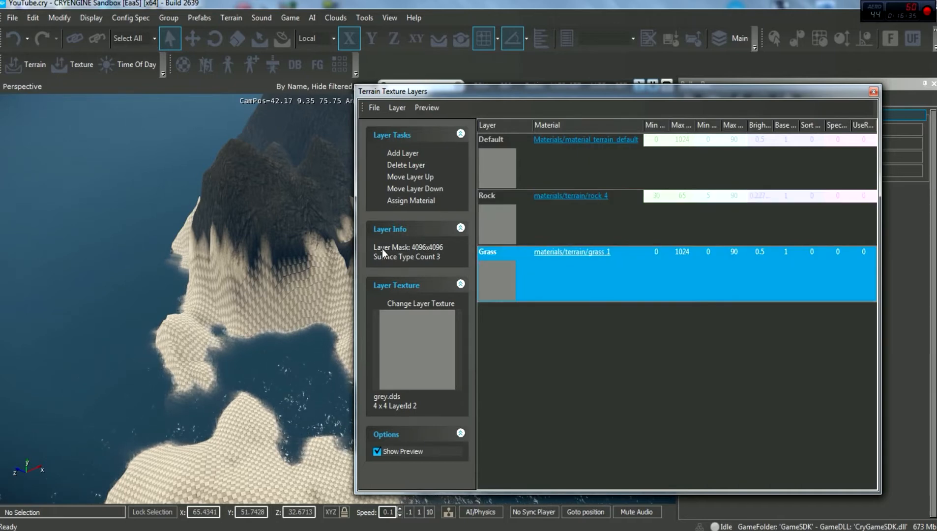
pyautogui.click(874, 92)
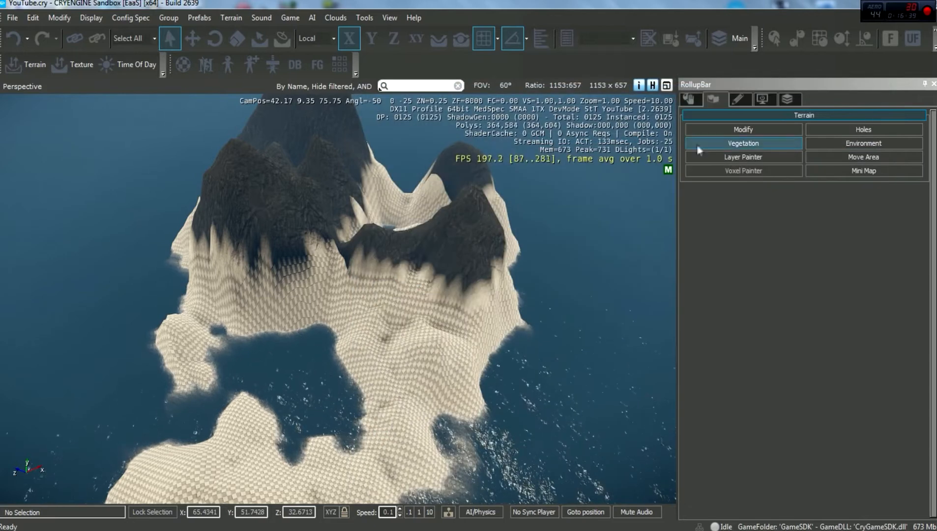
# Select the Grass layer in the Layer Painter and set its maximum altitude to 30, matching Rock's lower limit
pyautogui.click(765, 156)
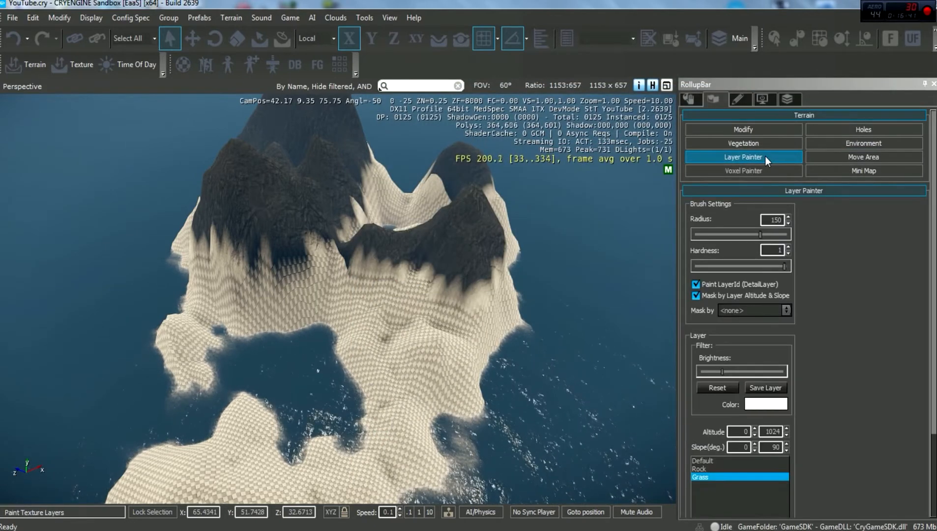
pyautogui.click(705, 471)
pyautogui.click(705, 476)
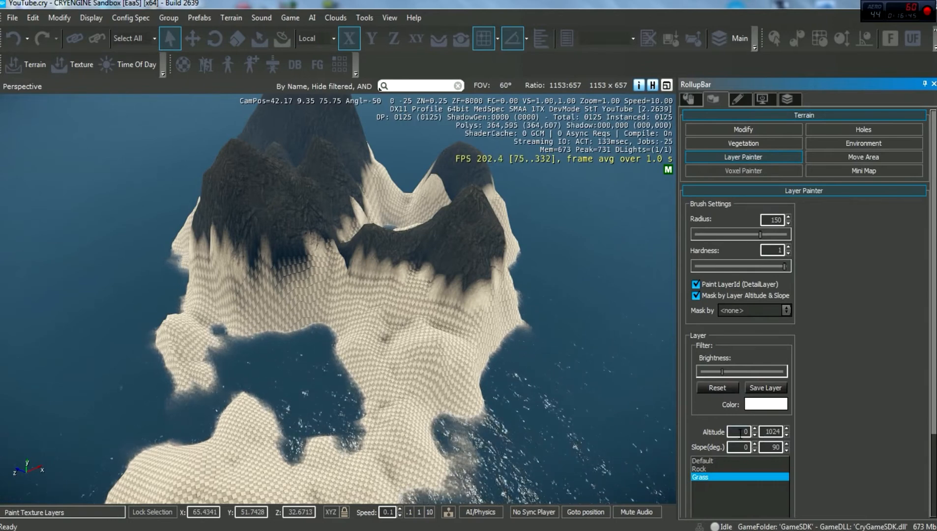
pyautogui.click(703, 469)
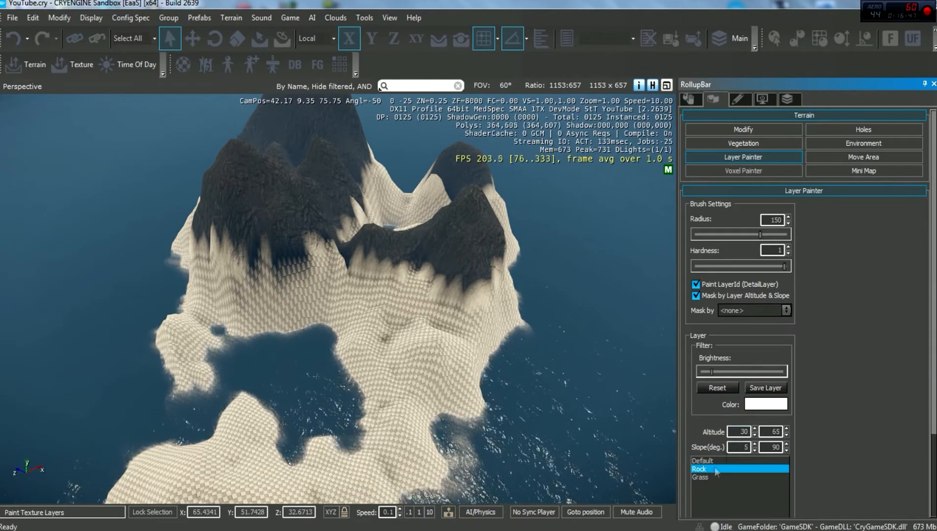
pyautogui.click(716, 477)
pyautogui.doubleClick(773, 431)
pyautogui.write('30')
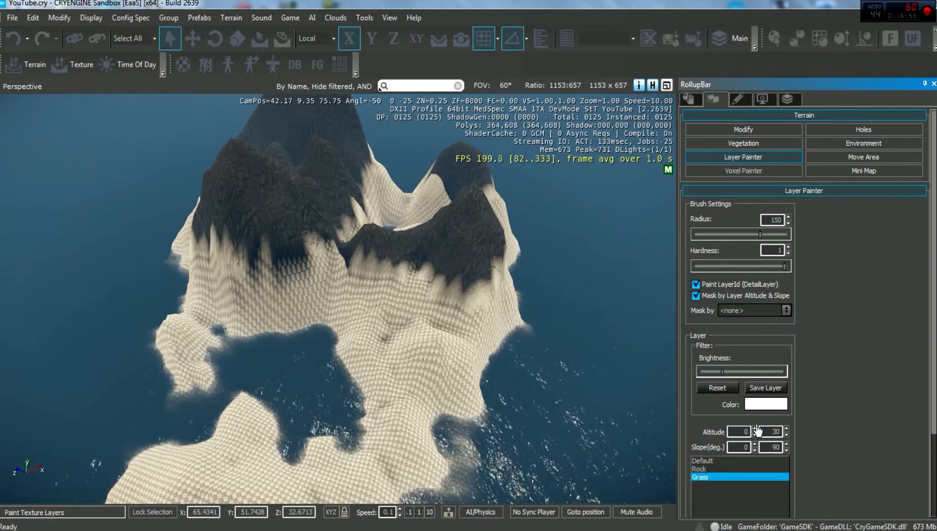
# Save the Grass layer and set its maximum slope to 5 degrees, using Rock's minimum slope as the reference
pyautogui.moveTo(492, 394); pyautogui.dragTo(506, 367, button='right')
pyautogui.press('w')
pyautogui.press('s')
pyautogui.press('a')
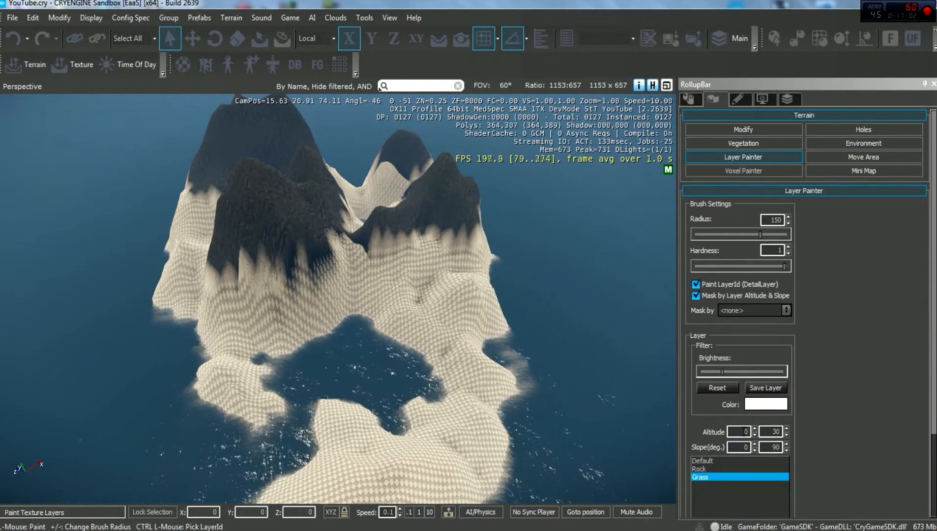
pyautogui.click(774, 389)
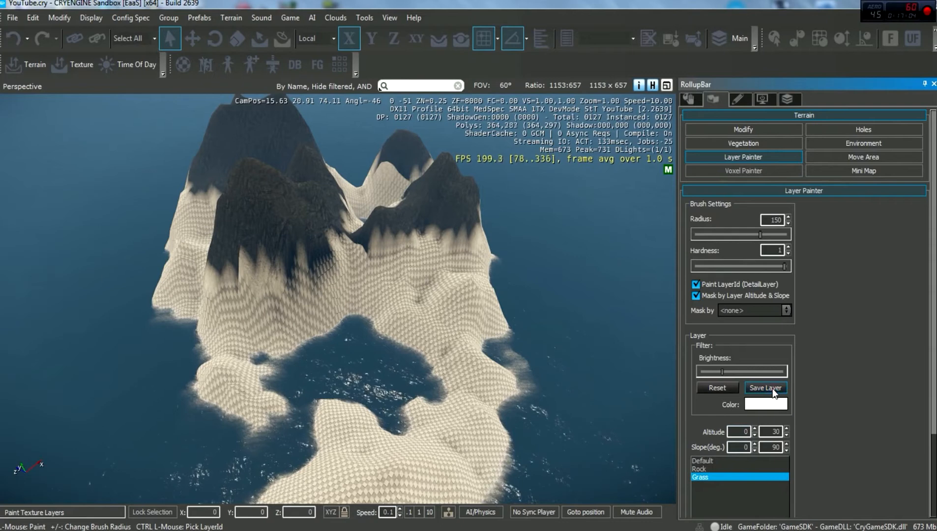
pyautogui.click(704, 470)
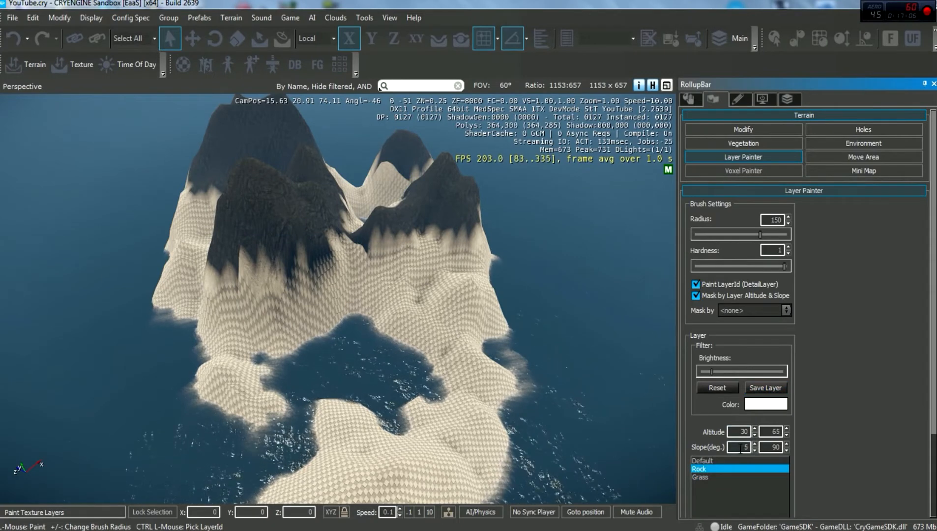
pyautogui.click(712, 478)
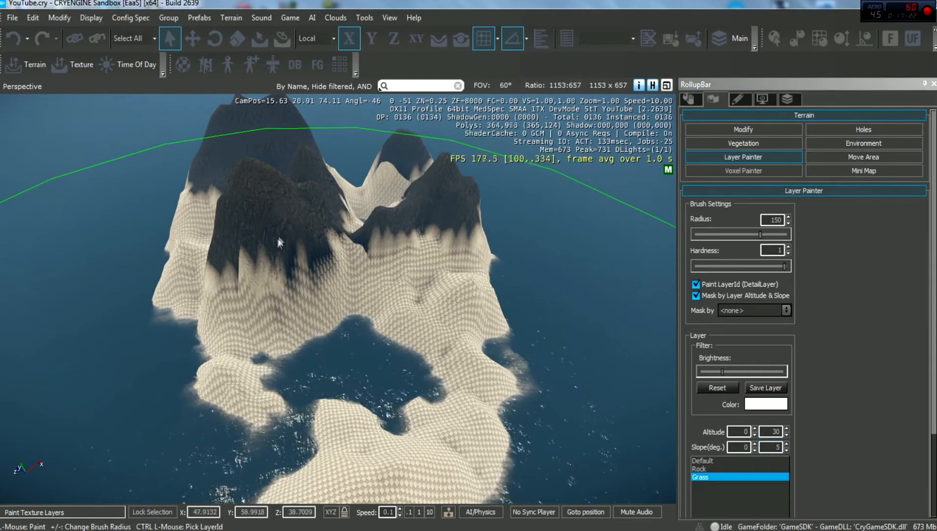
pyautogui.moveTo(352, 286); pyautogui.dragTo(291, 278, button='right')
pyautogui.press('a')
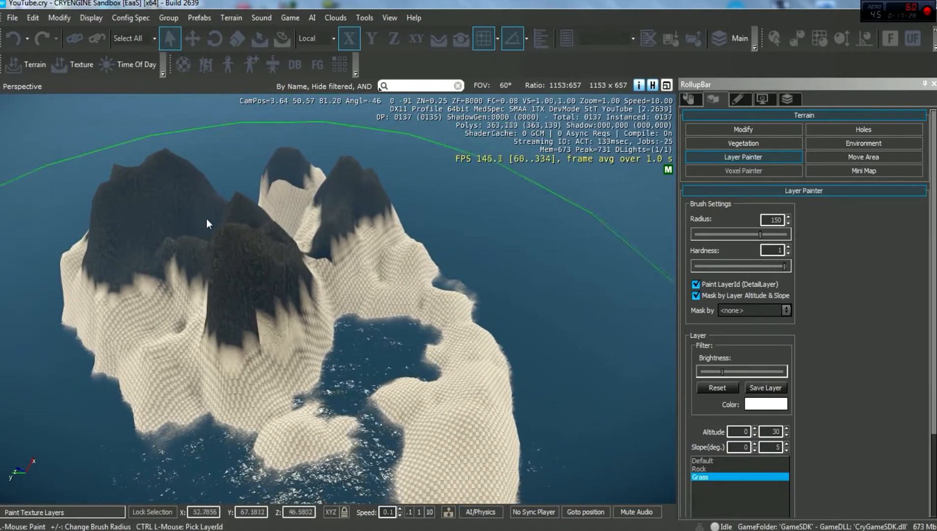
pyautogui.press('a')
pyautogui.moveTo(502, 305)
pyautogui.mouseDown(button='right')
pyautogui.moveTo(514, 317)
pyautogui.moveTo(509, 310)
pyautogui.mouseUp(button='right')
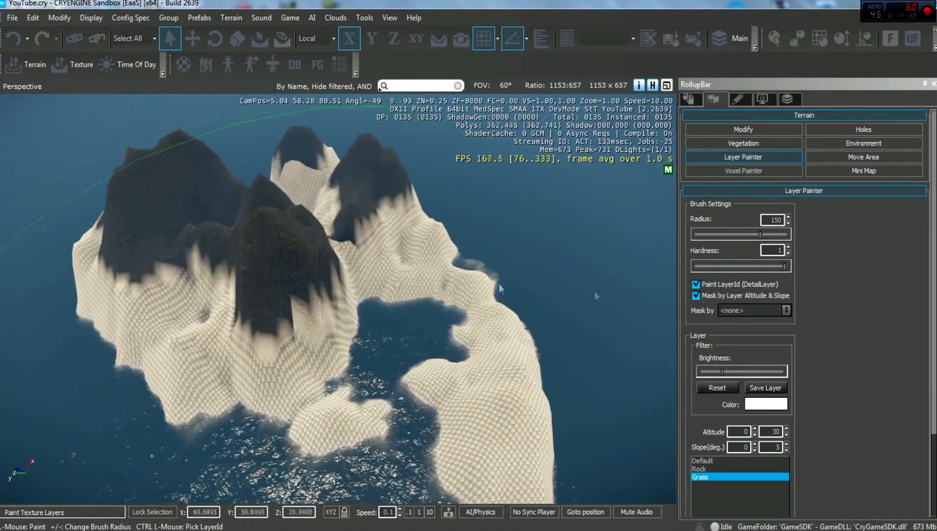
# Set the Grass layer's colour to dark green from the standard colours
pyautogui.click(761, 406)
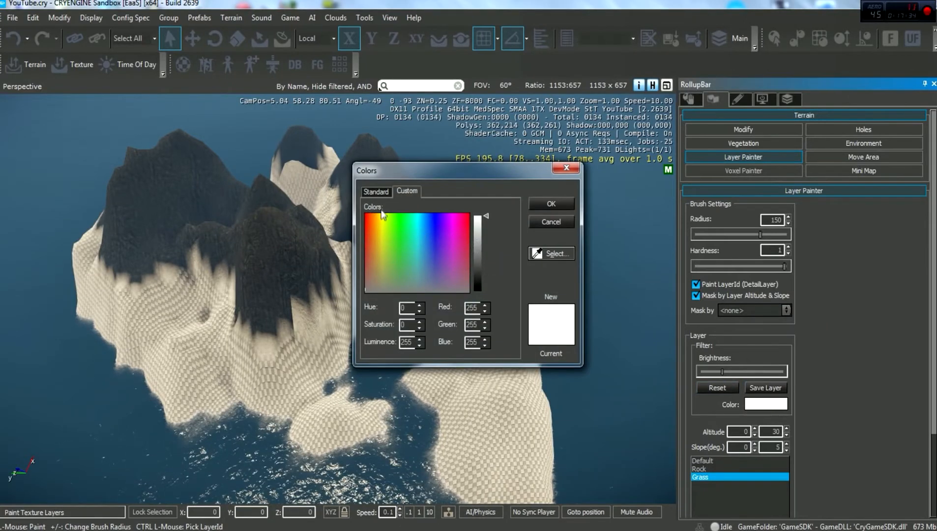
pyautogui.click(376, 192)
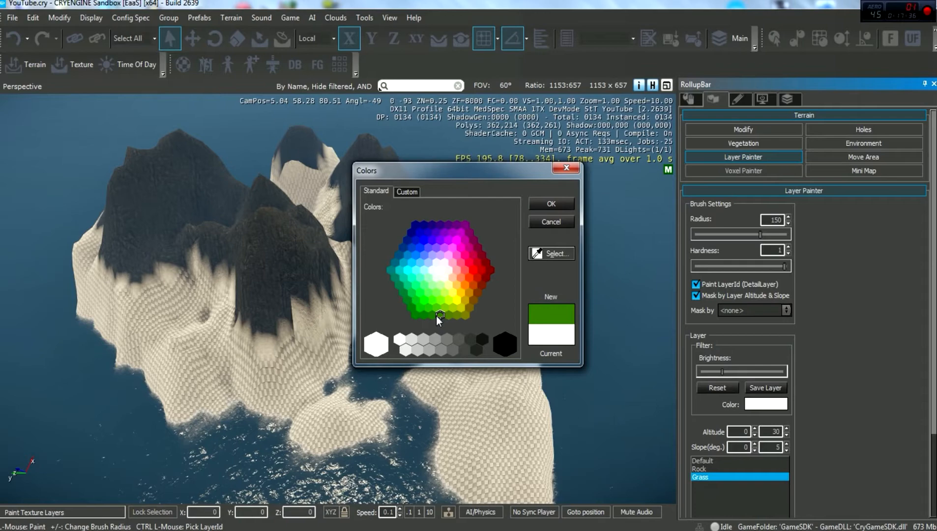
pyautogui.click(551, 203)
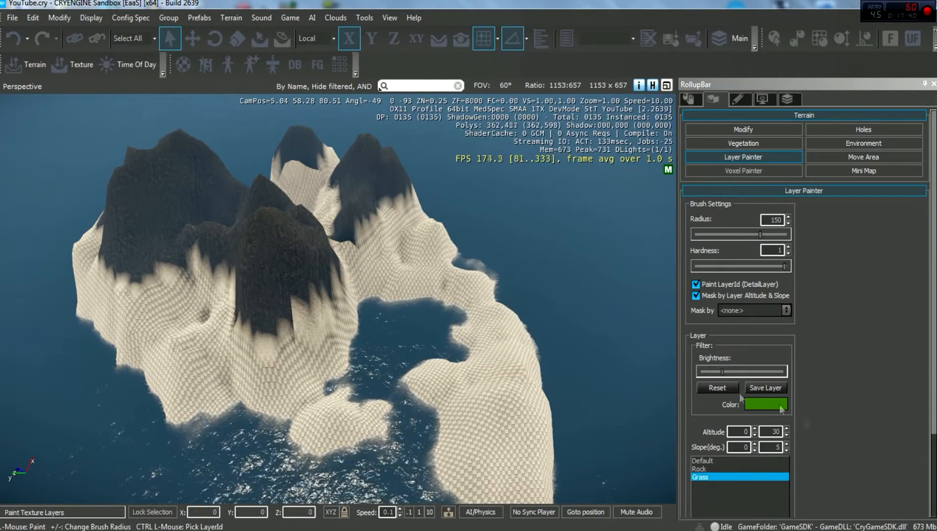
# Set the Grass layer's maximum slope to 10 degrees and paint it over the island
pyautogui.click(777, 447)
pyautogui.write('10')
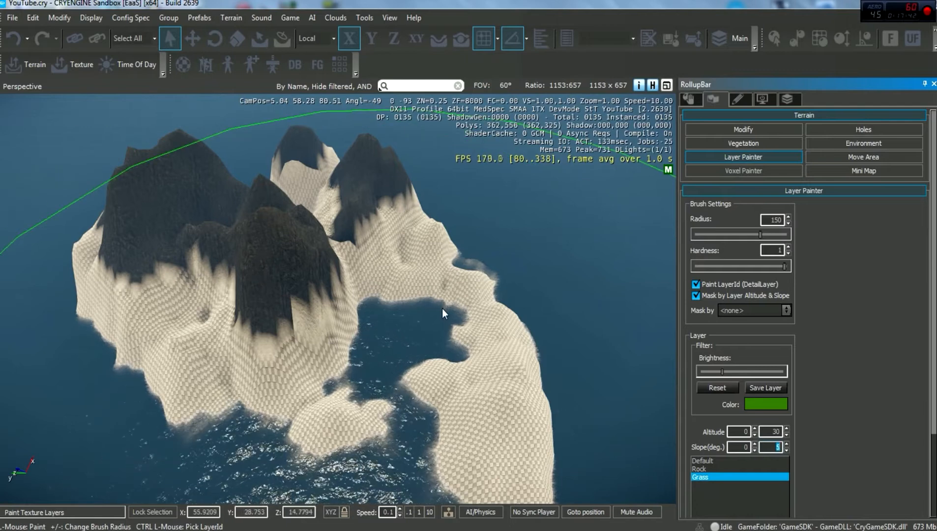
pyautogui.click(218, 214)
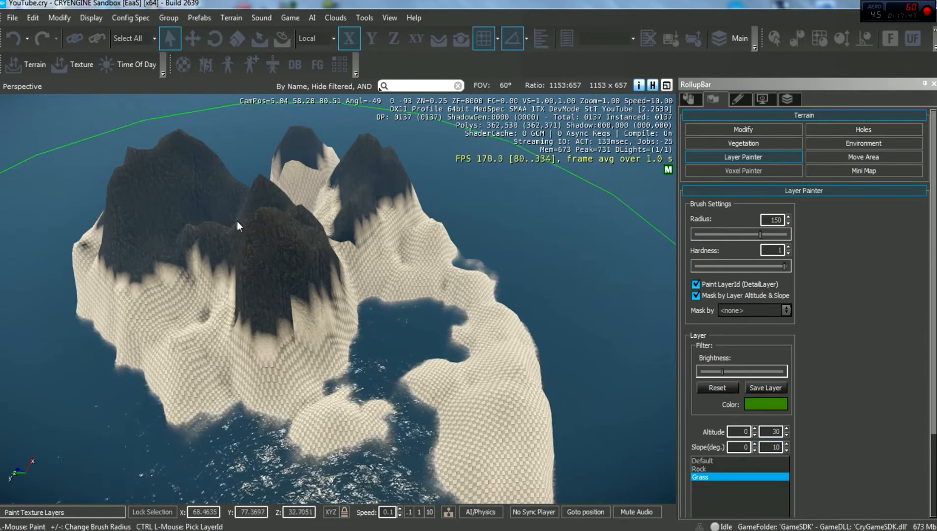
# Raise the Grass layer's maximum slope to 20 and 45 degrees, painting the layer over the island at each setting
pyautogui.click(775, 447)
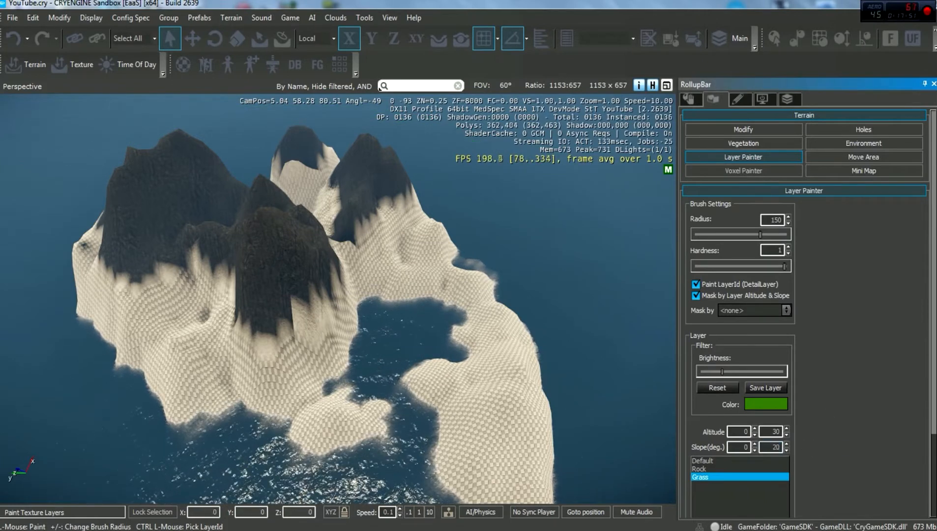
pyautogui.moveTo(289, 362)
pyautogui.mouseDown()
pyautogui.moveTo(273, 316)
pyautogui.moveTo(307, 250)
pyautogui.moveTo(371, 309)
pyautogui.mouseUp()
pyautogui.doubleClick(775, 447)
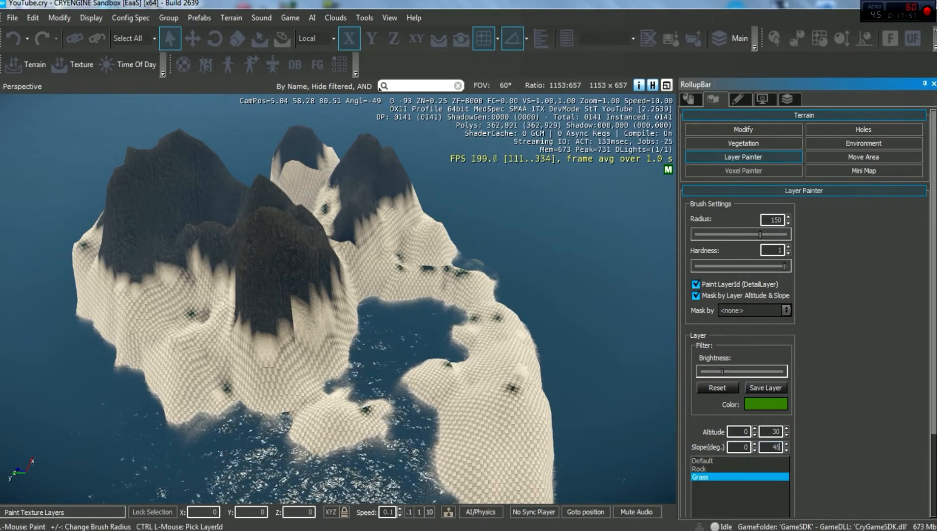
pyautogui.moveTo(263, 273); pyautogui.dragTo(207, 221)
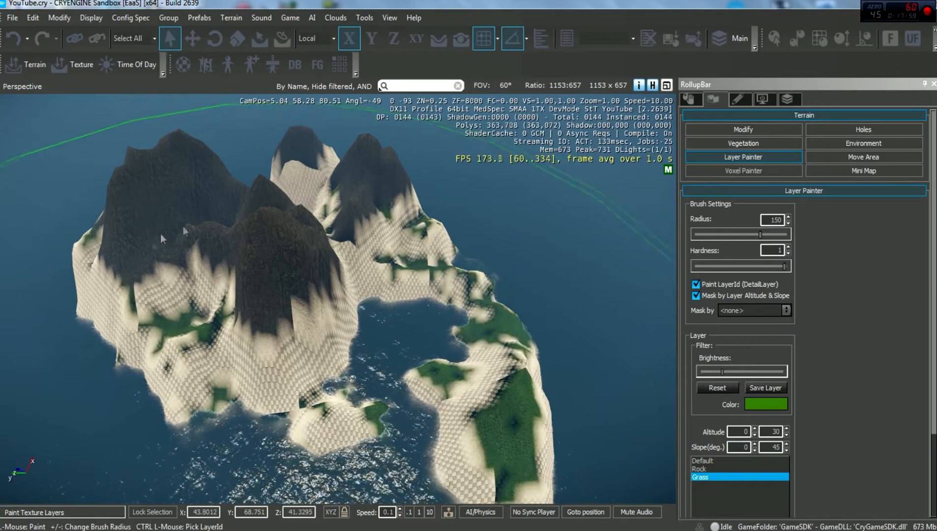
# Set the Grass layer's maximum slope to 60 degrees, paint it over the island, and check Rock's mask values for comparison
pyautogui.doubleClick(764, 447)
pyautogui.moveTo(269, 253); pyautogui.dragTo(248, 250)
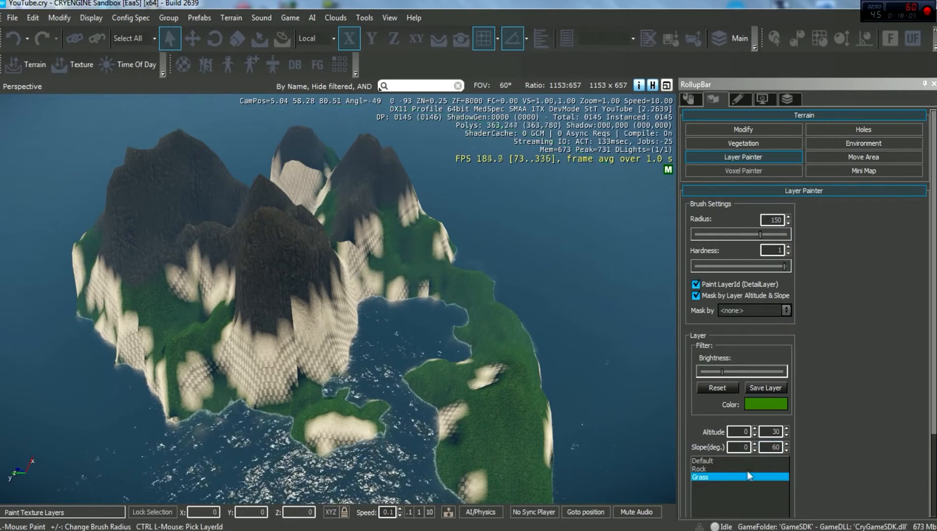
pyautogui.click(731, 470)
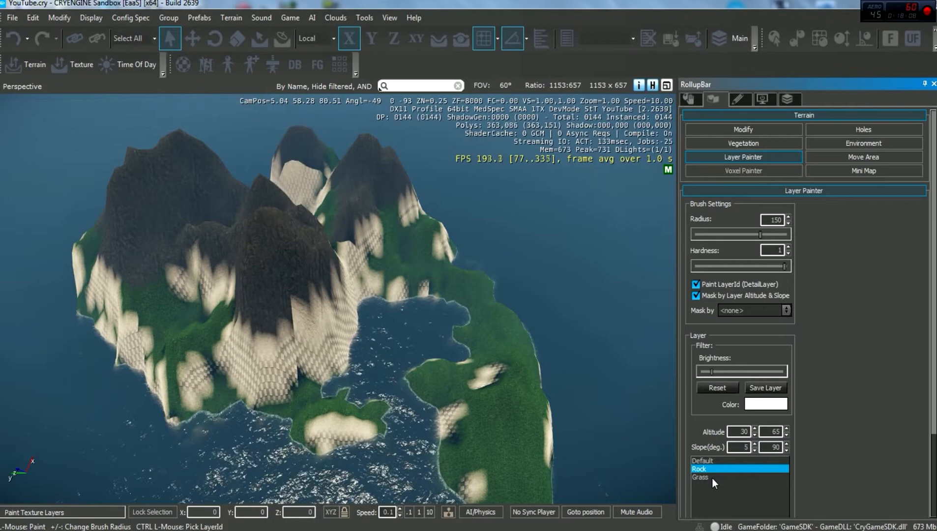
pyautogui.click(712, 478)
# Select the Rock layer, reduce the brush radius to about 4.17, and try painting the low ridge above the shore
pyautogui.moveTo(370, 270); pyautogui.dragTo(427, 297, button='right')
pyautogui.press('a')
pyautogui.press('w')
pyautogui.press('w')
pyautogui.press('w')
pyautogui.press('w')
pyautogui.press('s')
pyautogui.moveTo(349, 230); pyautogui.dragTo(335, 214, button='right')
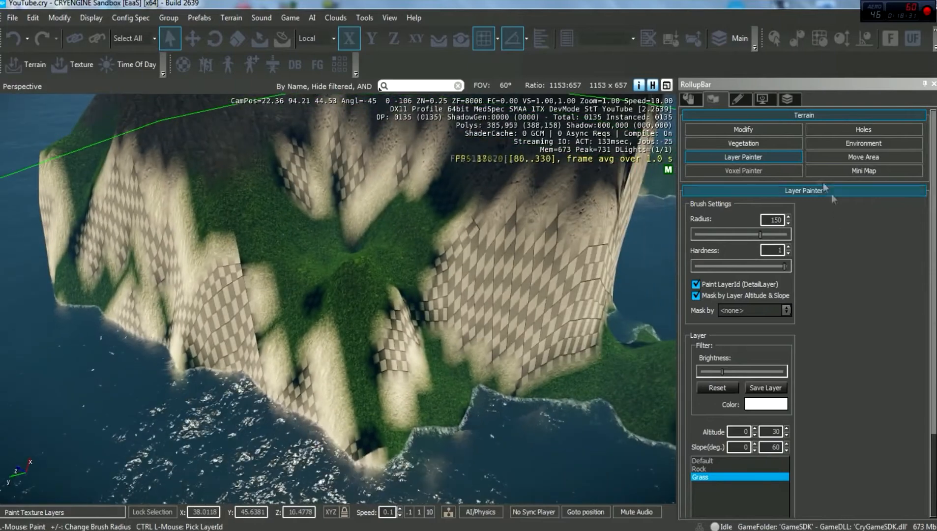
pyautogui.click(699, 469)
pyautogui.moveTo(761, 234); pyautogui.dragTo(715, 235)
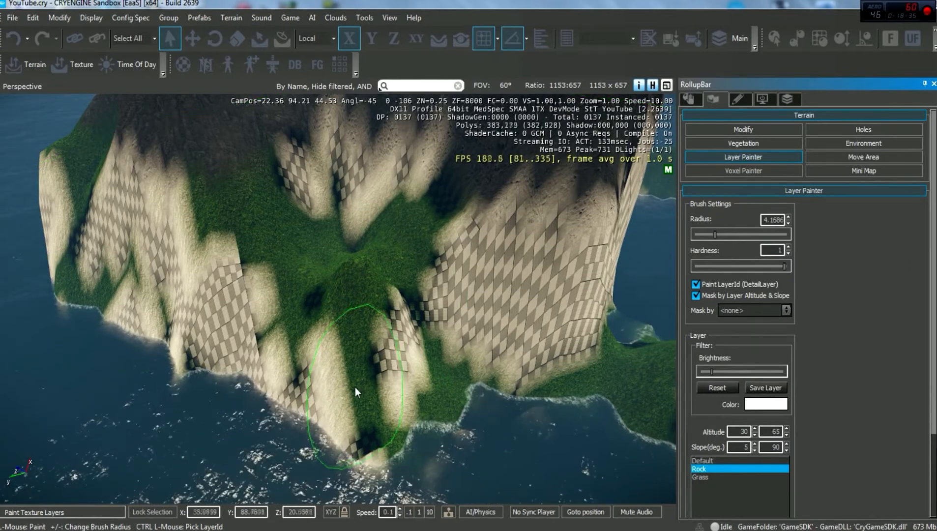
pyautogui.click(367, 393)
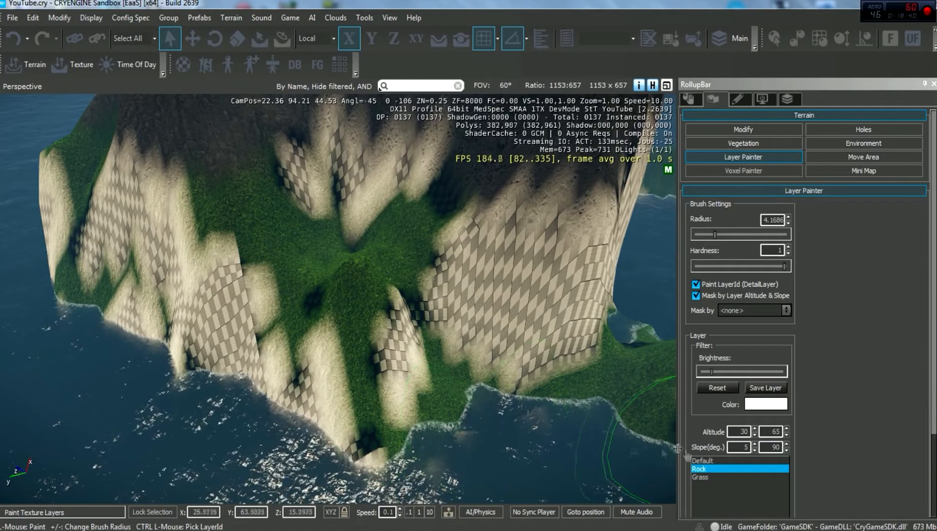
# Set the Rock layer's minimum slope and minimum altitude to 0, and paint Rock down the low ridge to the waterline
pyautogui.click(755, 449)
pyautogui.click(755, 451)
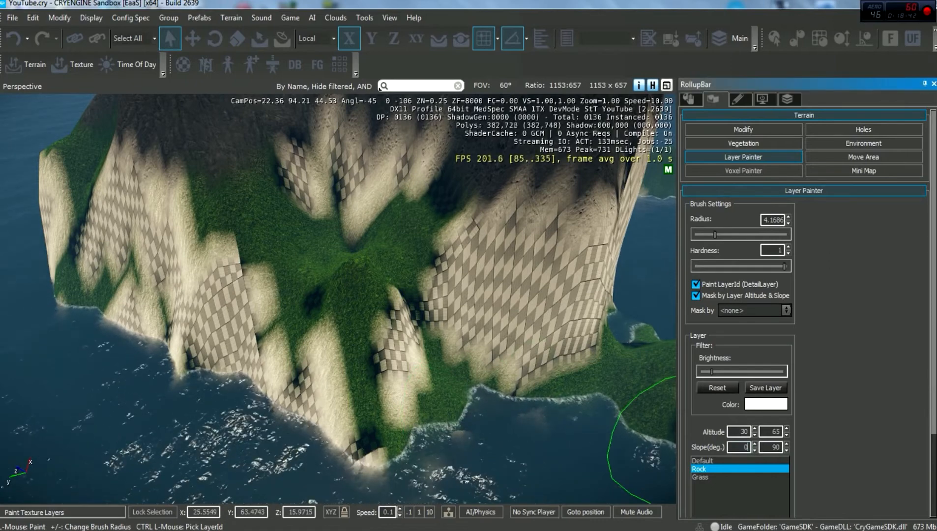
pyautogui.click(361, 400)
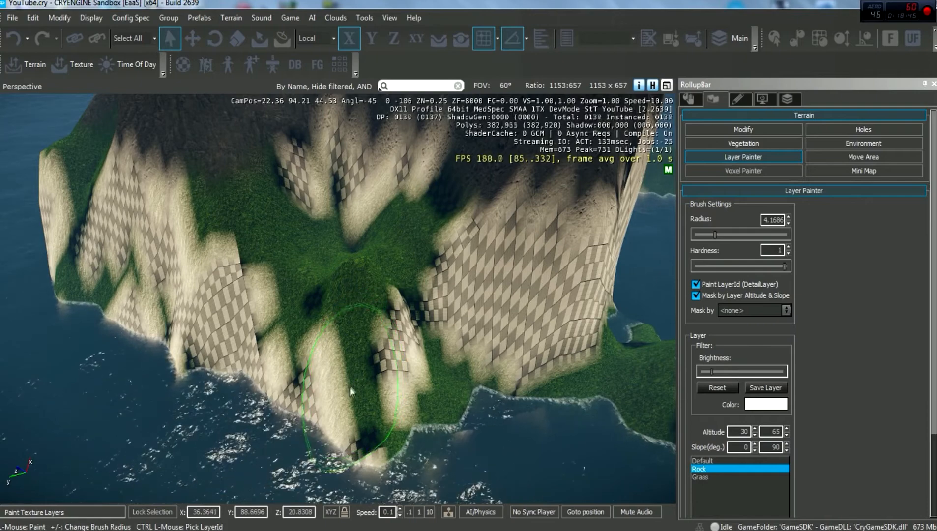
pyautogui.click(755, 435)
pyautogui.write('0')
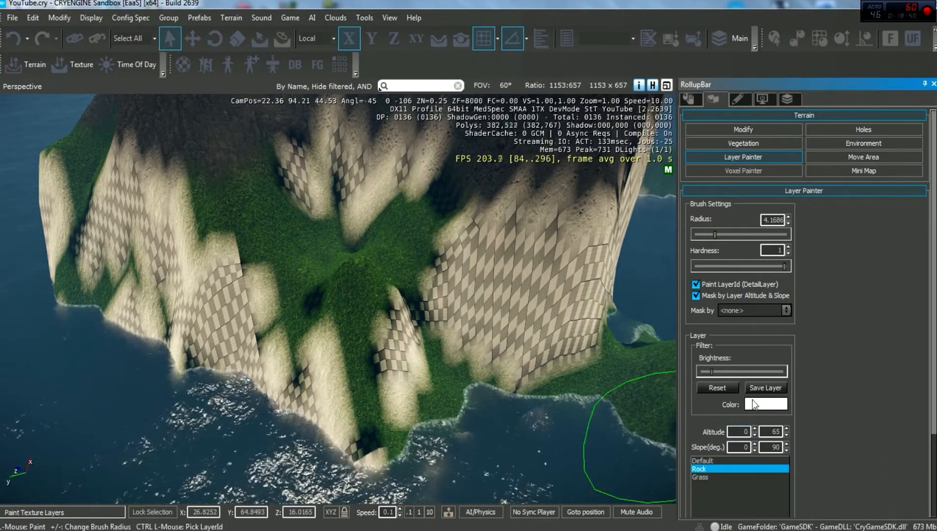
pyautogui.moveTo(339, 359)
pyautogui.mouseDown()
pyautogui.moveTo(359, 445)
pyautogui.moveTo(334, 460)
pyautogui.mouseUp()
# Select the Grass layer, set its colour to dark green, paint it over the ridge's crest, and save the layer
pyautogui.press('a')
pyautogui.moveTo(356, 423); pyautogui.dragTo(364, 424, button='right')
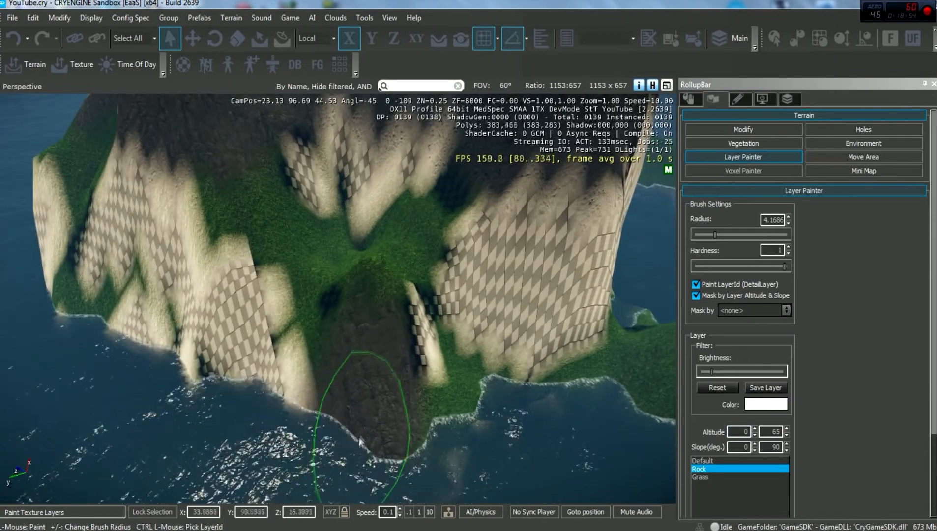
pyautogui.press('w')
pyautogui.moveTo(390, 386); pyautogui.dragTo(369, 400, button='right')
pyautogui.click(710, 477)
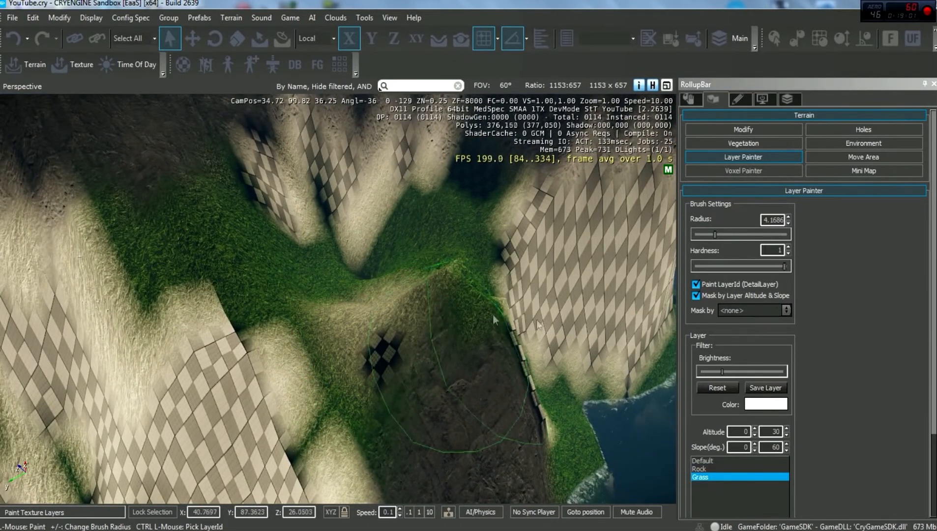
pyautogui.click(765, 402)
pyautogui.click(374, 192)
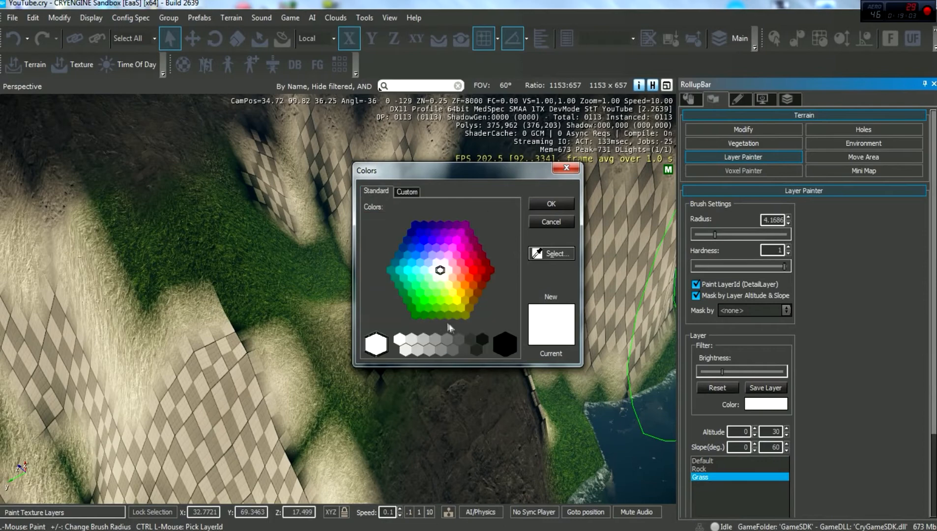
pyautogui.click(550, 204)
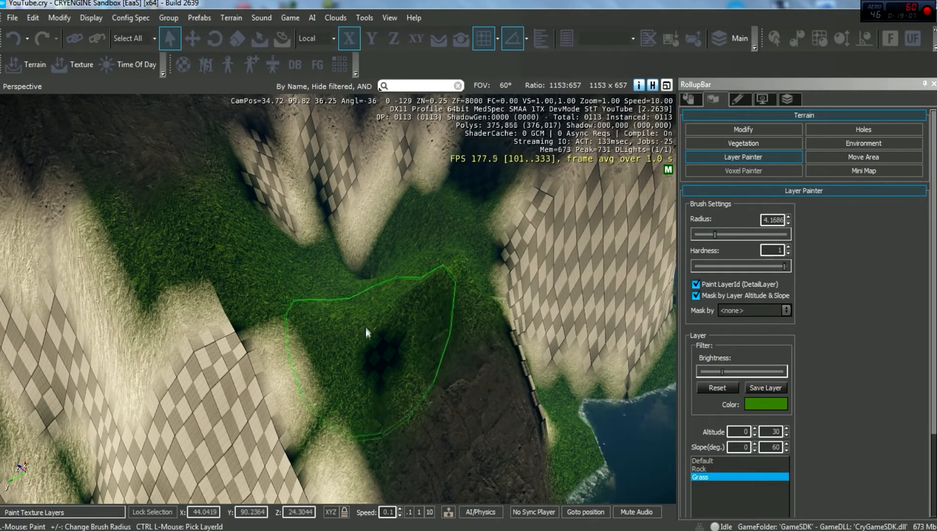
pyautogui.click(762, 392)
# Set the Grass layer's maximum slope to 65 degrees and paint over the dark unpainted patch beside the rocky ridge
pyautogui.press('w')
pyautogui.press('a')
pyautogui.moveTo(337, 322); pyautogui.dragTo(399, 334, button='right')
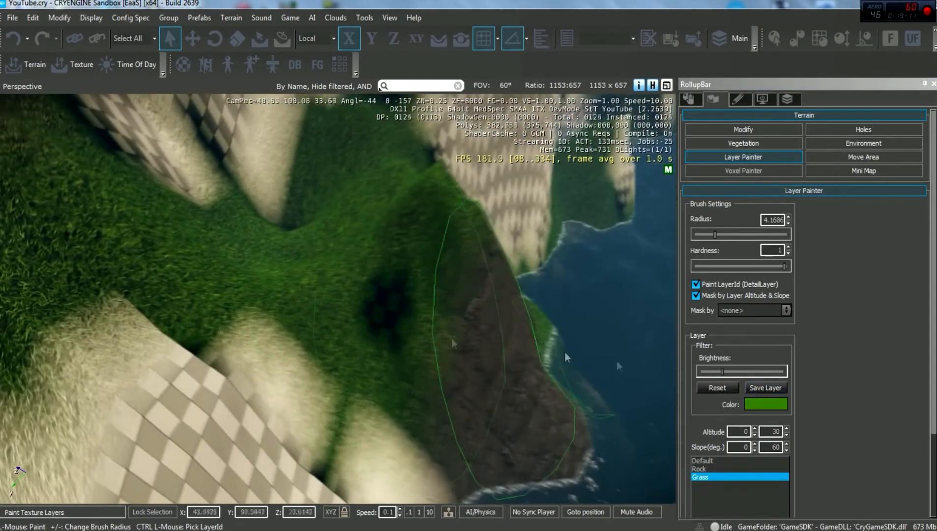
pyautogui.moveTo(771, 447); pyautogui.dragTo(862, 445)
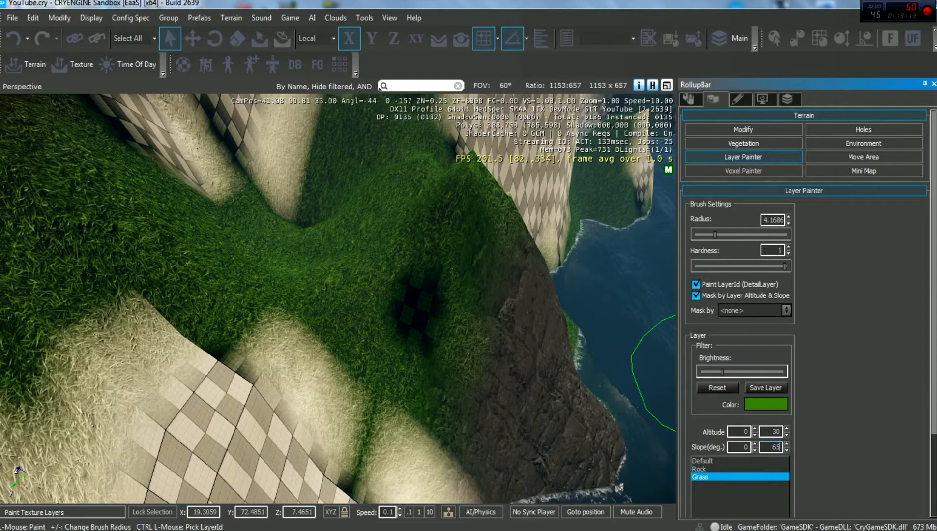
pyautogui.moveTo(412, 327); pyautogui.dragTo(386, 277)
pyautogui.moveTo(386, 280)
pyautogui.mouseDown(button='right')
pyautogui.moveTo(335, 280)
pyautogui.moveTo(373, 283)
pyautogui.mouseUp(button='right')
pyautogui.press('s')
pyautogui.press('d')
pyautogui.press('s')
pyautogui.moveTo(372, 287)
pyautogui.mouseDown()
pyautogui.moveTo(312, 302)
pyautogui.moveTo(323, 297)
pyautogui.mouseUp()
# Select the Rock layer and paint it over the bare cliffs beside the ridge down to the shoreline
pyautogui.moveTo(323, 297)
pyautogui.mouseDown(button='right')
pyautogui.moveTo(315, 301)
pyautogui.moveTo(321, 291)
pyautogui.mouseUp(button='right')
pyautogui.press('w')
pyautogui.press('a')
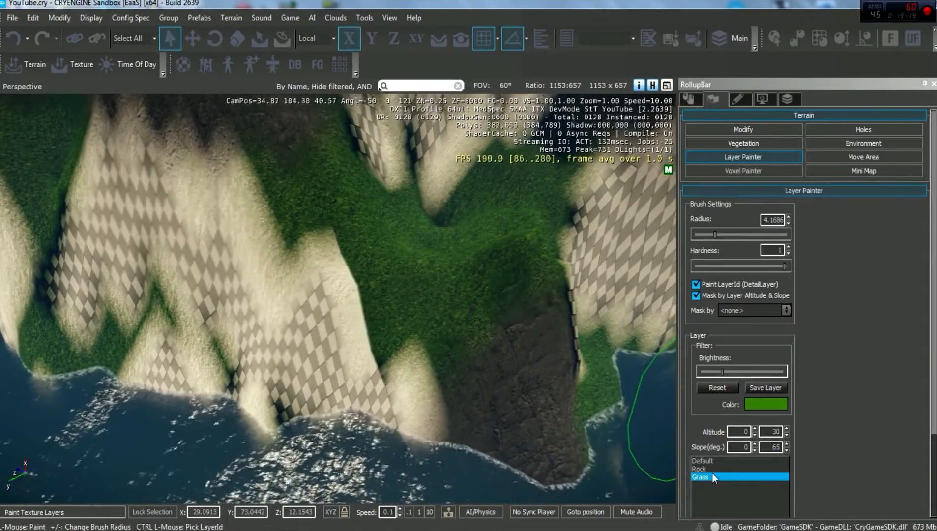
pyautogui.click(710, 475)
pyautogui.click(710, 470)
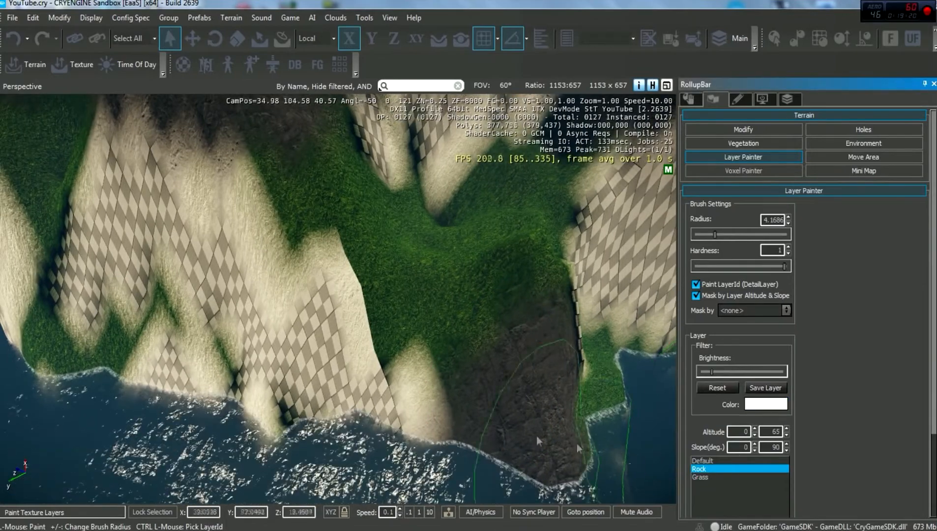
pyautogui.moveTo(453, 359); pyautogui.dragTo(452, 366, button='right')
pyautogui.press('w')
pyautogui.press('a')
pyautogui.moveTo(453, 367)
pyautogui.mouseDown()
pyautogui.moveTo(428, 376)
pyautogui.moveTo(320, 366)
pyautogui.moveTo(298, 385)
pyautogui.moveTo(248, 329)
pyautogui.moveTo(164, 349)
pyautogui.mouseUp()
pyautogui.moveTo(221, 381); pyautogui.dragTo(222, 364, button='right')
pyautogui.press('a')
pyautogui.moveTo(222, 382)
pyautogui.mouseDown()
pyautogui.moveTo(216, 360)
pyautogui.moveTo(213, 389)
pyautogui.mouseUp()
pyautogui.press('a')
pyautogui.press('a')
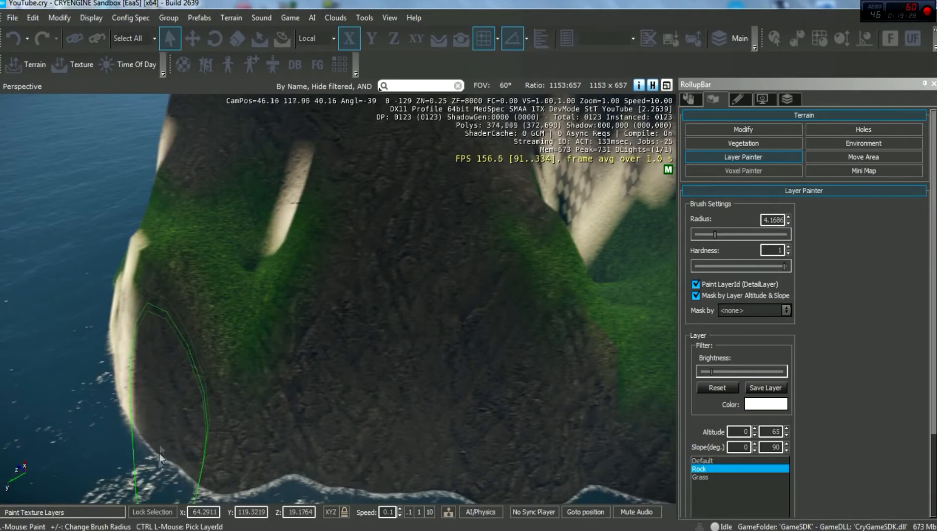
# Continue painting Rock around the seaward side of the mountain, covering the steep slopes around the remaining grass
pyautogui.press('a')
pyautogui.moveTo(223, 408)
pyautogui.mouseDown(button='right')
pyautogui.moveTo(344, 393)
pyautogui.moveTo(257, 354)
pyautogui.moveTo(344, 344)
pyautogui.mouseUp(button='right')
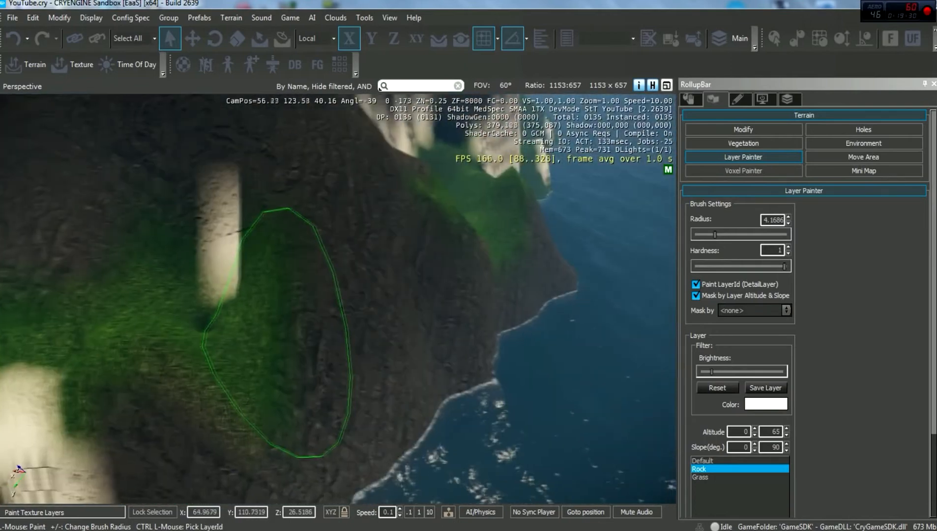
pyautogui.press('a')
pyautogui.moveTo(351, 174); pyautogui.dragTo(370, 229)
pyautogui.moveTo(373, 235)
pyautogui.mouseDown(button='right')
pyautogui.moveTo(377, 194)
pyautogui.moveTo(370, 278)
pyautogui.mouseUp(button='right')
pyautogui.press('s')
pyautogui.press('a')
pyautogui.moveTo(336, 397)
pyautogui.mouseDown()
pyautogui.moveTo(338, 411)
pyautogui.moveTo(310, 401)
pyautogui.moveTo(198, 438)
pyautogui.mouseUp()
pyautogui.moveTo(199, 438)
pyautogui.mouseDown(button='right')
pyautogui.moveTo(232, 386)
pyautogui.moveTo(221, 397)
pyautogui.moveTo(192, 391)
pyautogui.mouseUp(button='right')
pyautogui.press('a')
pyautogui.press('w')
pyautogui.press('a')
pyautogui.moveTo(315, 218)
pyautogui.mouseDown()
pyautogui.moveTo(312, 199)
pyautogui.moveTo(299, 203)
pyautogui.moveTo(318, 224)
pyautogui.moveTo(384, 234)
pyautogui.mouseUp()
pyautogui.press('a')
pyautogui.moveTo(383, 233); pyautogui.dragTo(364, 314, button='right')
pyautogui.press('a')
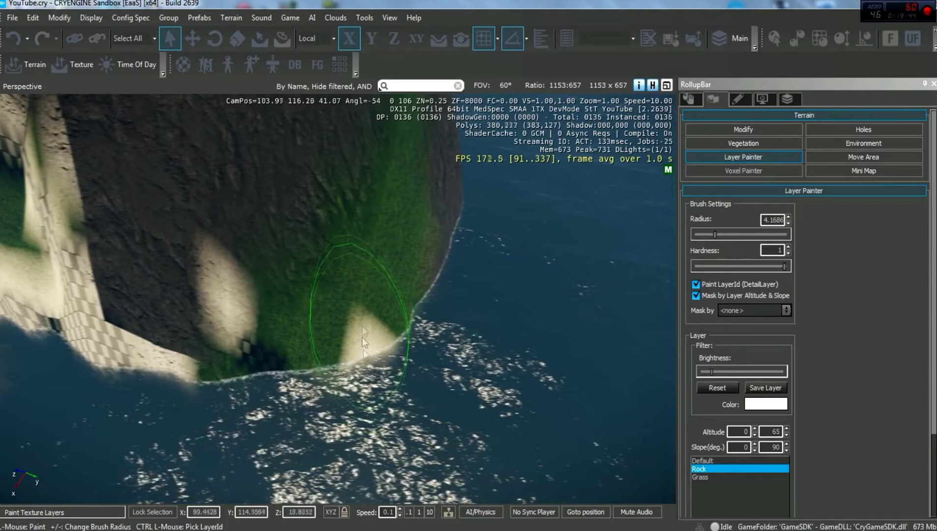
pyautogui.press('a')
# Paint Grass over the bare patch at the grassy shoreline, and Rock over the bare strip on the adjoining cliff
pyautogui.click(703, 477)
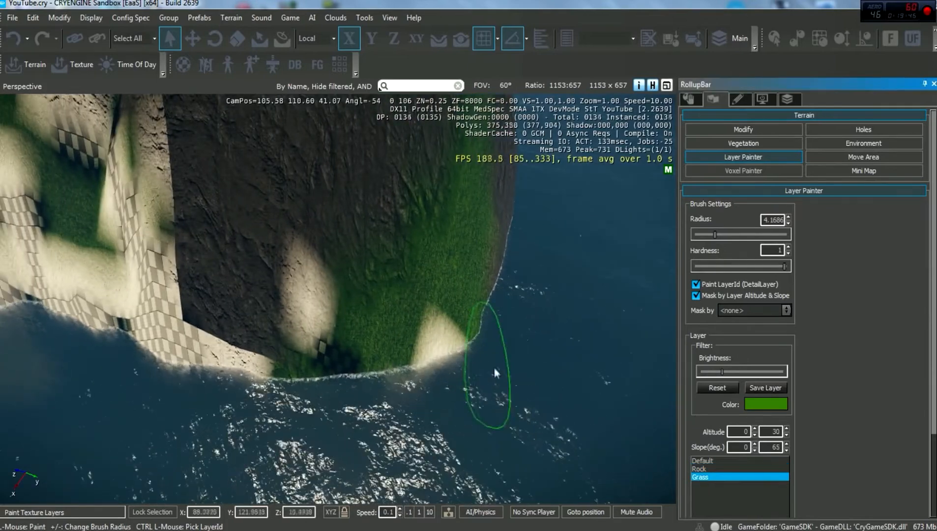
pyautogui.moveTo(497, 375); pyautogui.dragTo(443, 344)
pyautogui.click(699, 468)
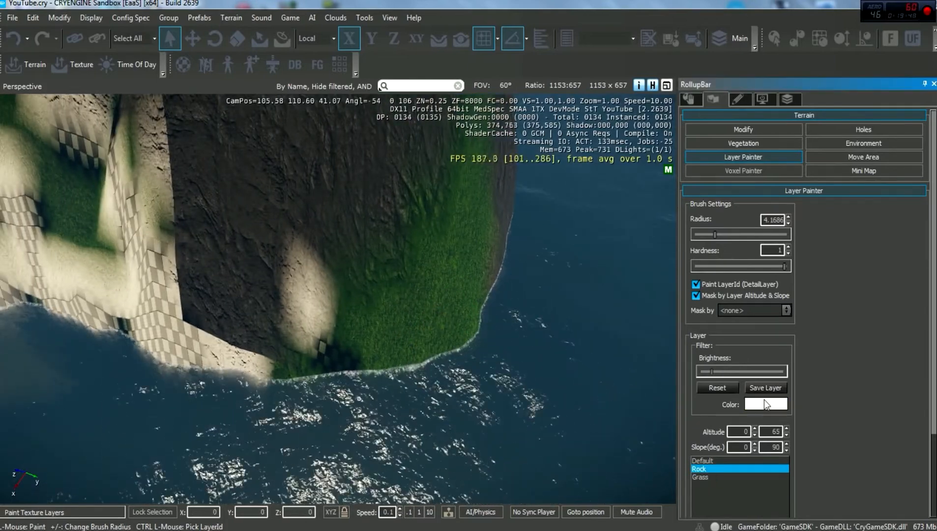
pyautogui.moveTo(274, 300)
pyautogui.mouseDown()
pyautogui.moveTo(292, 236)
pyautogui.moveTo(286, 219)
pyautogui.mouseUp()
pyautogui.moveTo(286, 218); pyautogui.dragTo(295, 230, button='right')
pyautogui.press('a')
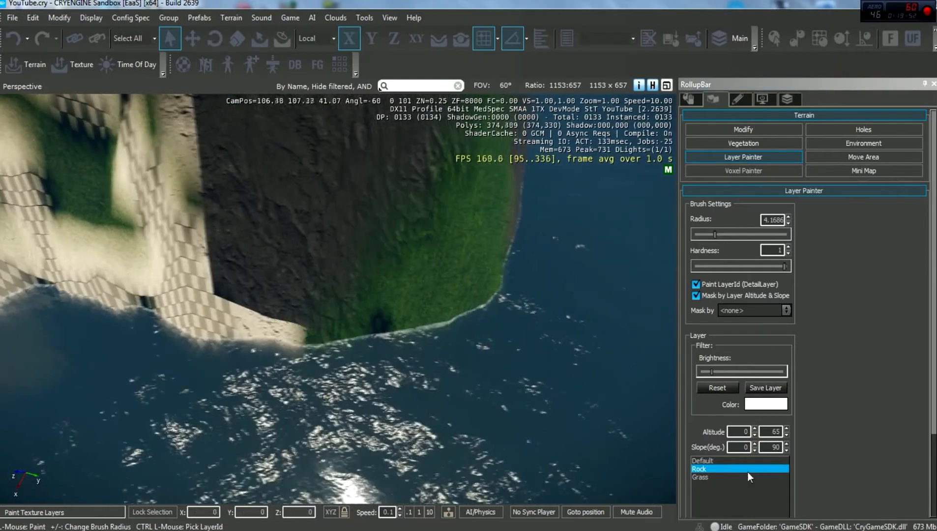
# Reselect the Rock layer and paint it over the dark patch and bare shoreline at the foot of the cliff
pyautogui.click(711, 478)
pyautogui.press('d')
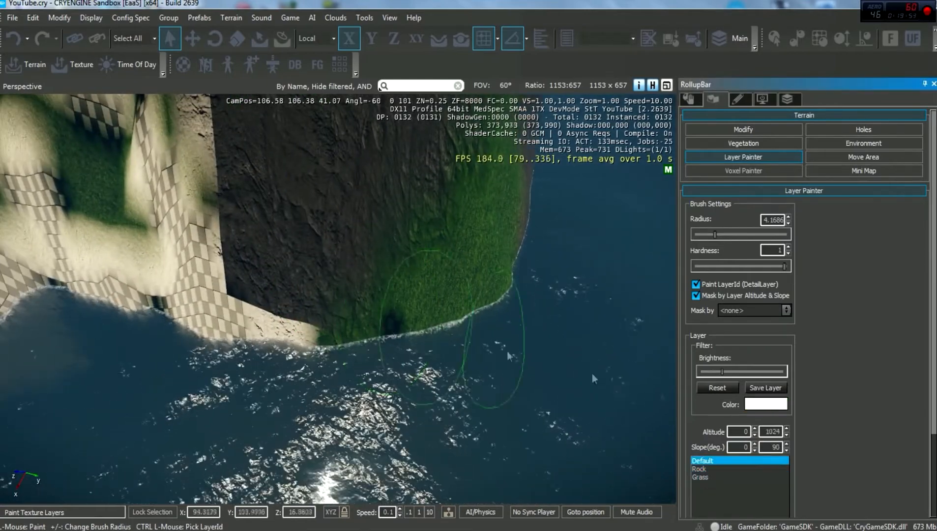
pyautogui.click(702, 470)
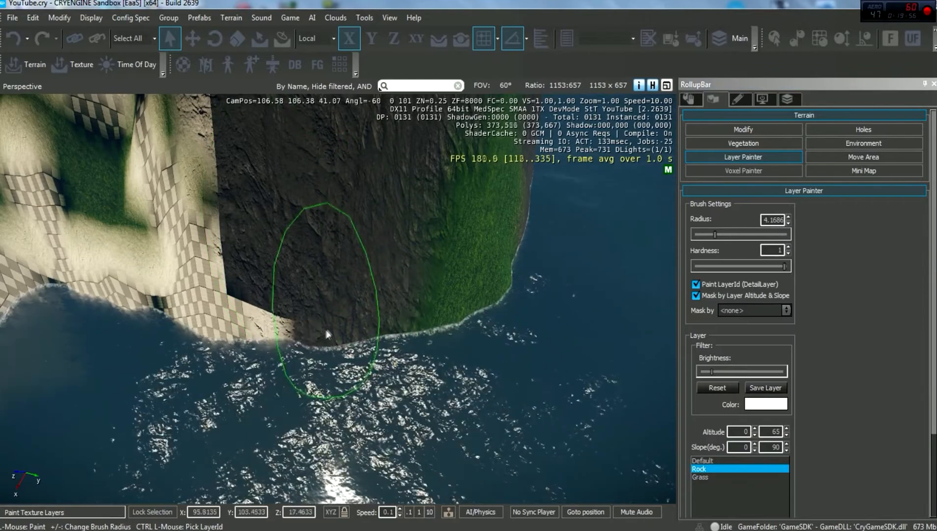
pyautogui.moveTo(327, 335); pyautogui.dragTo(251, 340)
pyautogui.moveTo(251, 340); pyautogui.dragTo(265, 335, button='right')
pyautogui.press('a')
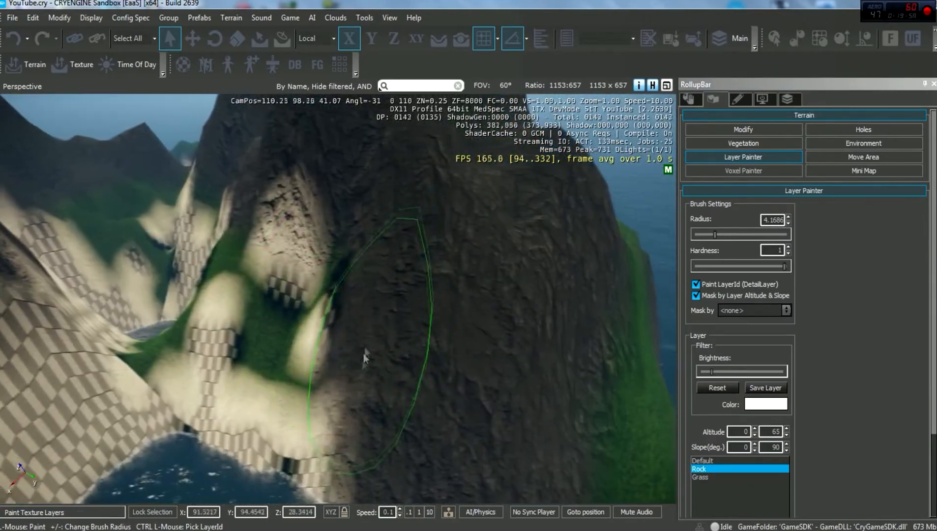
# Paint Rock over the bare and grassy patches on the mountainside next to the inlet
pyautogui.moveTo(363, 356); pyautogui.dragTo(377, 444)
pyautogui.moveTo(377, 444); pyautogui.dragTo(414, 350, button='right')
pyautogui.moveTo(414, 350)
pyautogui.mouseDown()
pyautogui.moveTo(317, 380)
pyautogui.moveTo(349, 315)
pyautogui.mouseUp()
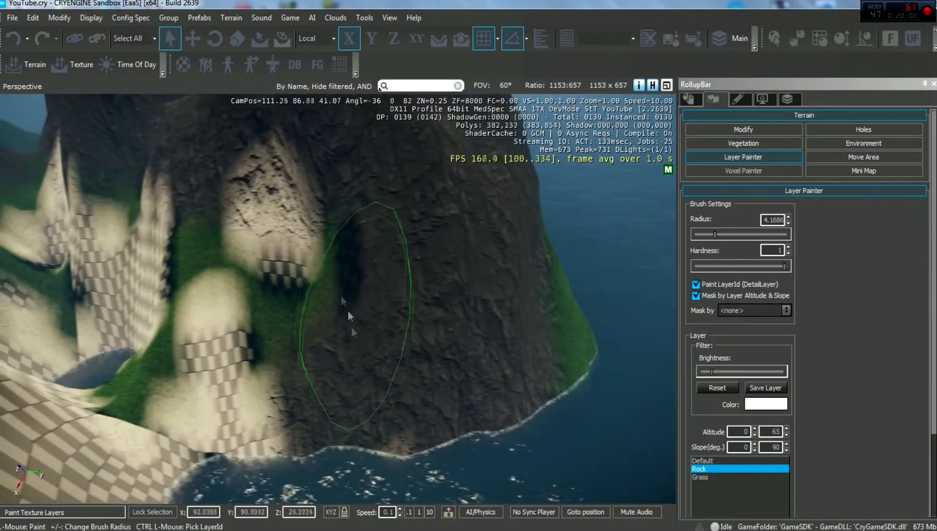
pyautogui.press('a')
pyautogui.moveTo(329, 310)
pyautogui.mouseDown()
pyautogui.moveTo(303, 265)
pyautogui.moveTo(327, 423)
pyautogui.moveTo(315, 433)
pyautogui.moveTo(536, 402)
pyautogui.mouseUp()
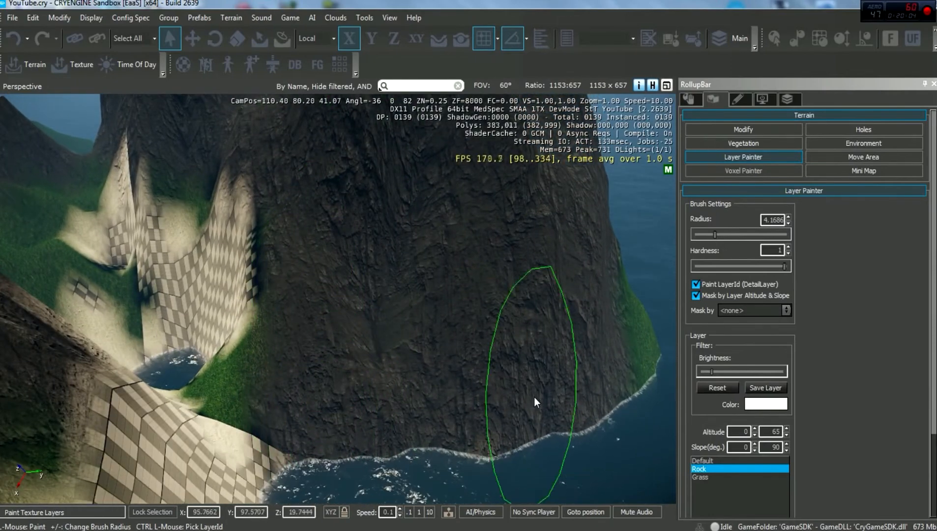
# Paint Rock over the bare, stretched patches between the dark peaks and the grassy saddle
pyautogui.moveTo(438, 377); pyautogui.dragTo(374, 364, button='right')
pyautogui.press('w')
pyautogui.press('w')
pyautogui.moveTo(427, 339)
pyautogui.mouseDown(button='right')
pyautogui.moveTo(418, 374)
pyautogui.moveTo(379, 376)
pyautogui.mouseUp(button='right')
pyautogui.press('s')
pyautogui.press('d')
pyautogui.moveTo(433, 372)
pyautogui.mouseDown(button='right')
pyautogui.moveTo(418, 393)
pyautogui.moveTo(437, 367)
pyautogui.moveTo(419, 278)
pyautogui.moveTo(433, 360)
pyautogui.moveTo(438, 354)
pyautogui.moveTo(418, 355)
pyautogui.moveTo(426, 374)
pyautogui.moveTo(434, 349)
pyautogui.mouseUp(button='right')
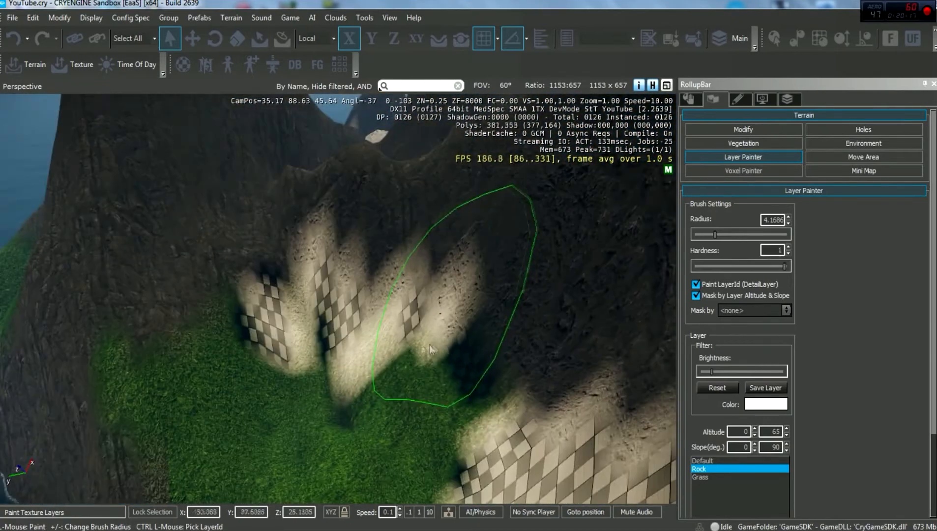
pyautogui.moveTo(281, 285)
pyautogui.mouseDown()
pyautogui.moveTo(331, 278)
pyautogui.moveTo(318, 266)
pyautogui.moveTo(479, 257)
pyautogui.mouseUp()
# Paint Rock over the large bare cliff face beside the grassy saddle
pyautogui.moveTo(375, 271)
pyautogui.mouseDown(button='right')
pyautogui.moveTo(383, 261)
pyautogui.moveTo(391, 282)
pyautogui.moveTo(373, 260)
pyautogui.mouseUp(button='right')
pyautogui.press('s')
pyautogui.press('w')
pyautogui.press('d')
pyautogui.moveTo(373, 259)
pyautogui.mouseDown()
pyautogui.moveTo(436, 287)
pyautogui.moveTo(473, 284)
pyautogui.mouseUp()
# Reduce the brush radius to about 1.07 and paint Rock over the narrow bare strips between the grass and cliff
pyautogui.moveTo(381, 270); pyautogui.dragTo(369, 274, button='right')
pyautogui.press('w')
pyautogui.press('w')
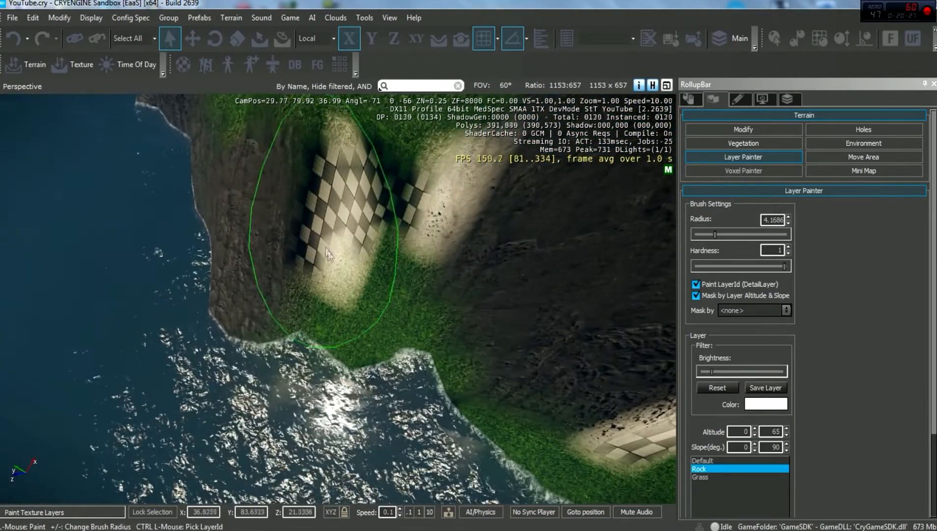
pyautogui.moveTo(714, 234); pyautogui.dragTo(697, 234)
pyautogui.moveTo(309, 198)
pyautogui.mouseDown()
pyautogui.moveTo(317, 205)
pyautogui.moveTo(335, 197)
pyautogui.mouseUp()
pyautogui.press('w')
pyautogui.moveTo(335, 197); pyautogui.dragTo(333, 209, button='right')
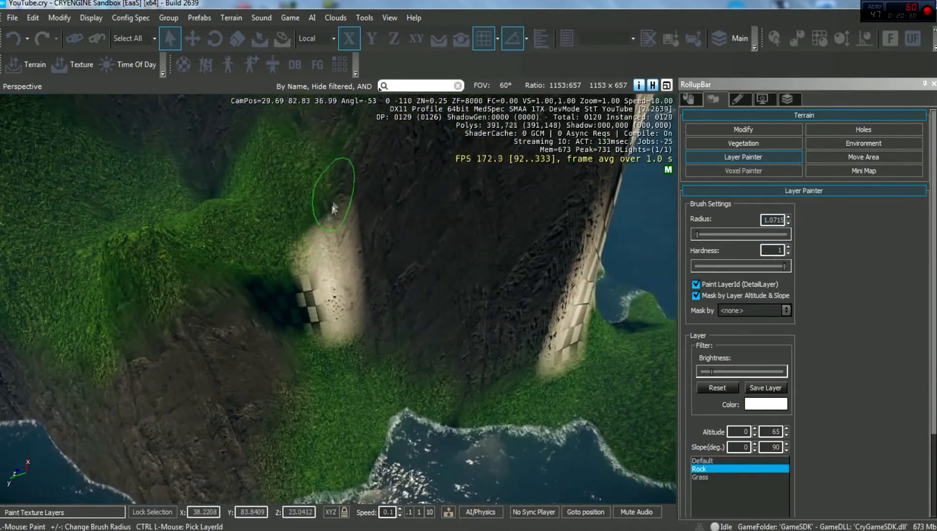
pyautogui.moveTo(300, 308); pyautogui.dragTo(358, 262)
# Paint Rock over the bare strips beside the grass and onto the checkered cliff face above the small cove
pyautogui.press('d')
pyautogui.moveTo(410, 310)
pyautogui.mouseDown(button='right')
pyautogui.moveTo(405, 325)
pyautogui.moveTo(408, 315)
pyautogui.mouseUp(button='right')
pyautogui.press('s')
pyautogui.moveTo(397, 321)
pyautogui.mouseDown()
pyautogui.moveTo(374, 362)
pyautogui.moveTo(427, 314)
pyautogui.moveTo(375, 387)
pyautogui.mouseUp()
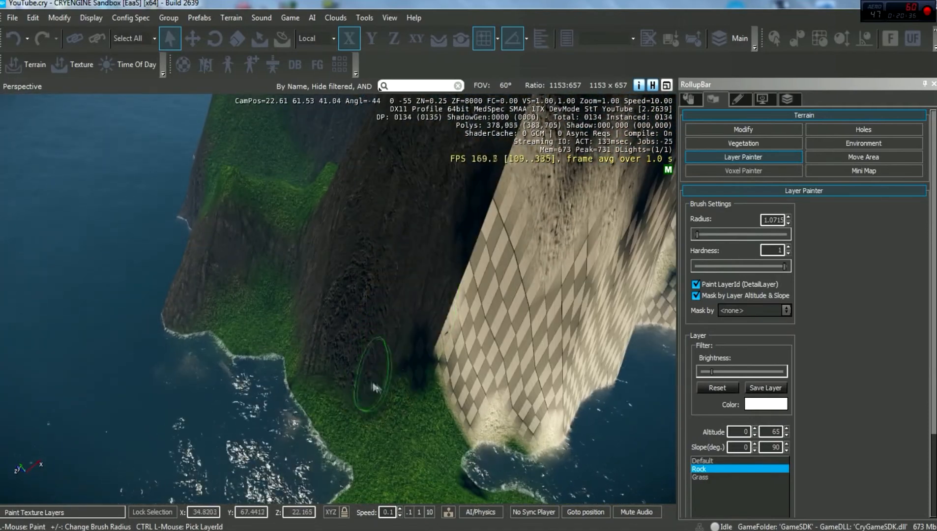
pyautogui.moveTo(429, 307)
pyautogui.mouseDown()
pyautogui.moveTo(482, 226)
pyautogui.moveTo(511, 246)
pyautogui.moveTo(493, 324)
pyautogui.mouseUp()
pyautogui.press('d')
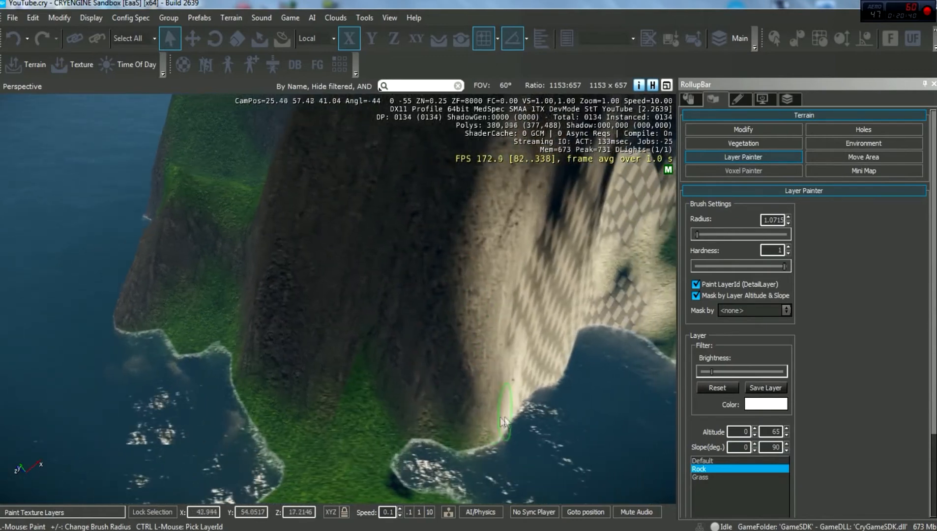
# Set the brush radius to about 1.62 and paint Rock over the remaining bare cliffs of the main mountain
pyautogui.moveTo(475, 400); pyautogui.dragTo(402, 385, button='right')
pyautogui.press('s')
pyautogui.moveTo(698, 235); pyautogui.dragTo(705, 235)
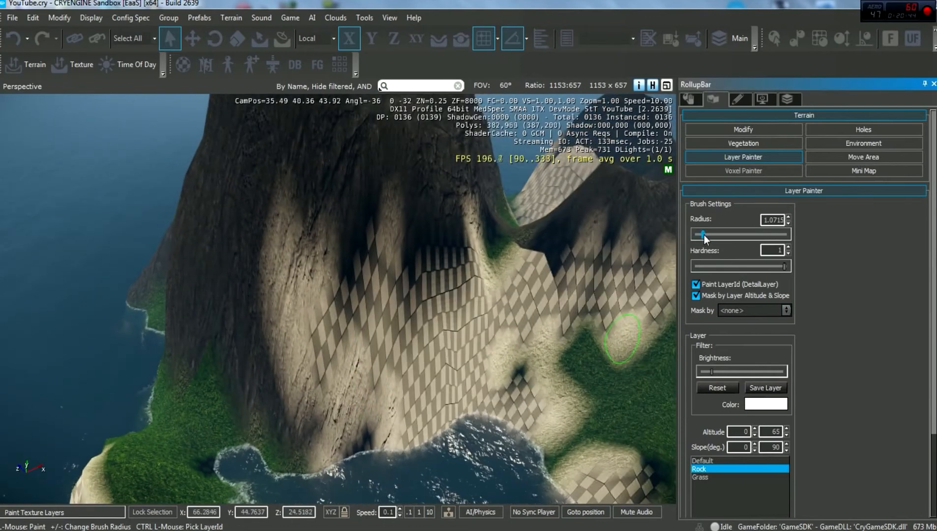
pyautogui.moveTo(291, 261)
pyautogui.mouseDown()
pyautogui.moveTo(351, 243)
pyautogui.moveTo(425, 255)
pyautogui.moveTo(330, 394)
pyautogui.moveTo(345, 443)
pyautogui.moveTo(328, 451)
pyautogui.moveTo(426, 428)
pyautogui.moveTo(377, 460)
pyautogui.moveTo(429, 439)
pyautogui.moveTo(483, 383)
pyautogui.moveTo(502, 302)
pyautogui.moveTo(492, 255)
pyautogui.moveTo(445, 268)
pyautogui.moveTo(459, 274)
pyautogui.mouseUp()
pyautogui.moveTo(256, 381)
pyautogui.mouseDown(button='right')
pyautogui.moveTo(335, 398)
pyautogui.moveTo(358, 415)
pyautogui.moveTo(364, 402)
pyautogui.moveTo(383, 421)
pyautogui.moveTo(413, 417)
pyautogui.moveTo(364, 418)
pyautogui.mouseUp(button='right')
pyautogui.press('s')
pyautogui.press('a')
pyautogui.press('a')
pyautogui.press('a')
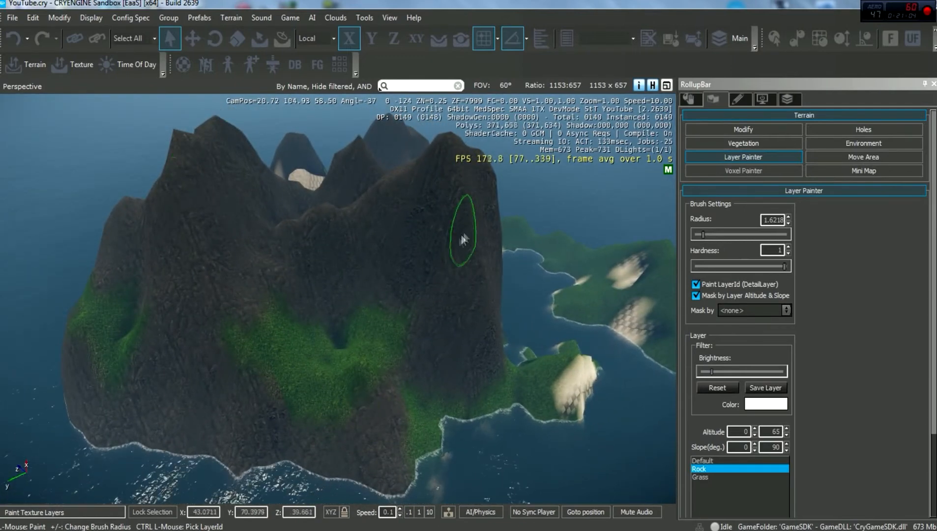
# Save the YouTube level with its painted terrain
pyautogui.moveTo(459, 237); pyautogui.dragTo(493, 307, button='right')
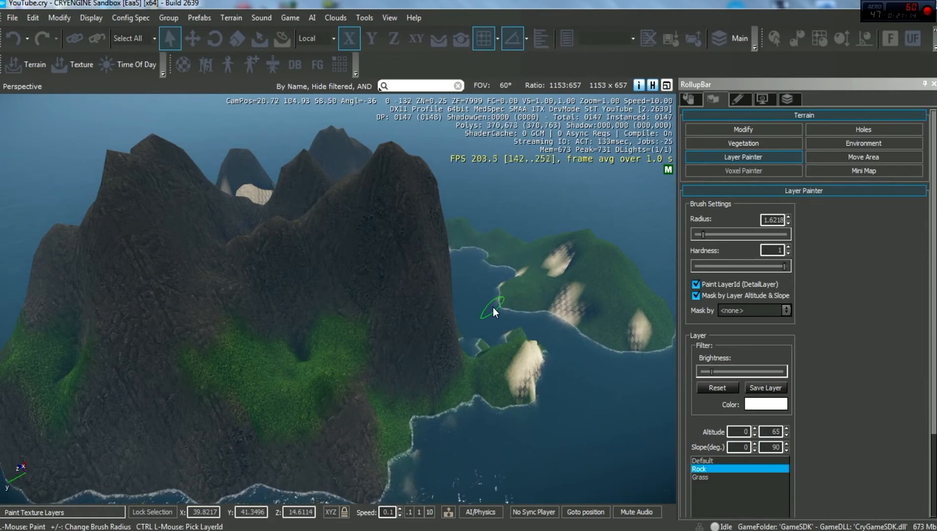
pyautogui.click(15, 17)
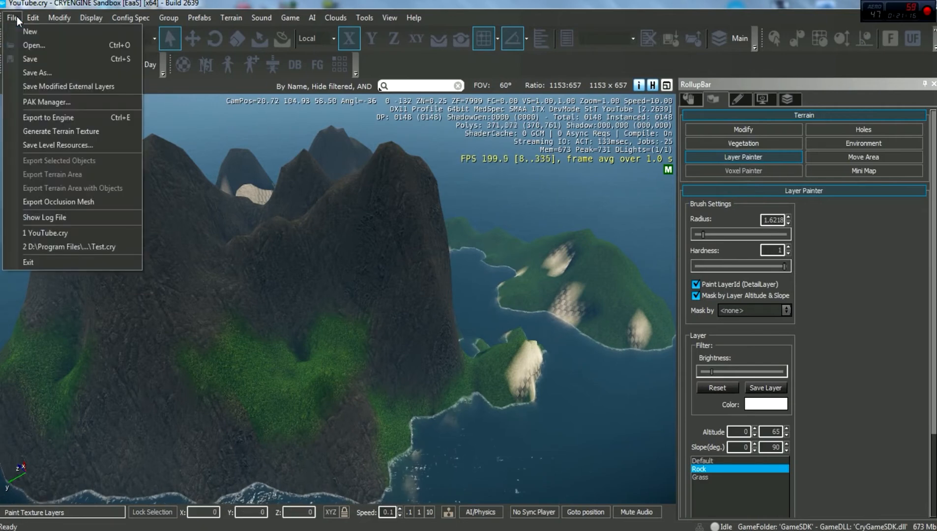
pyautogui.click(37, 58)
pyautogui.click(18, 16)
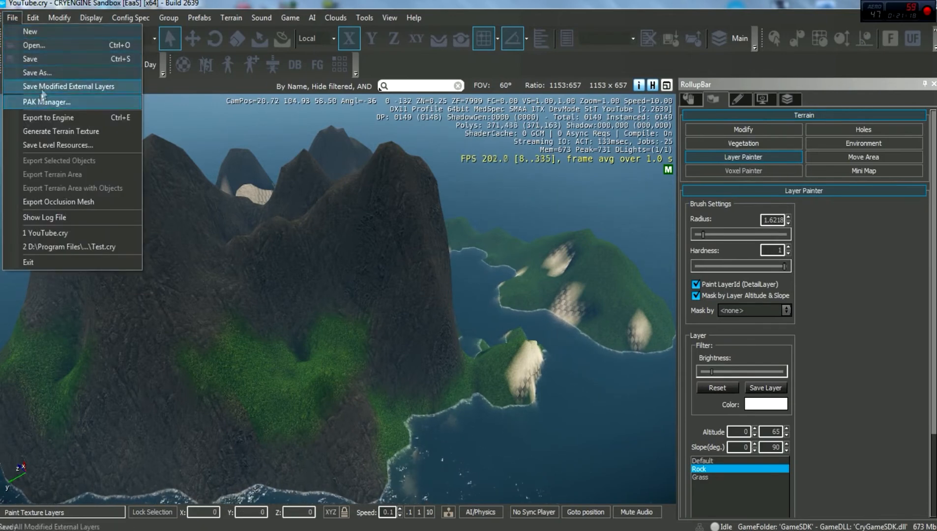
pyautogui.click(48, 58)
# Open the existing level named Test
pyautogui.click(13, 18)
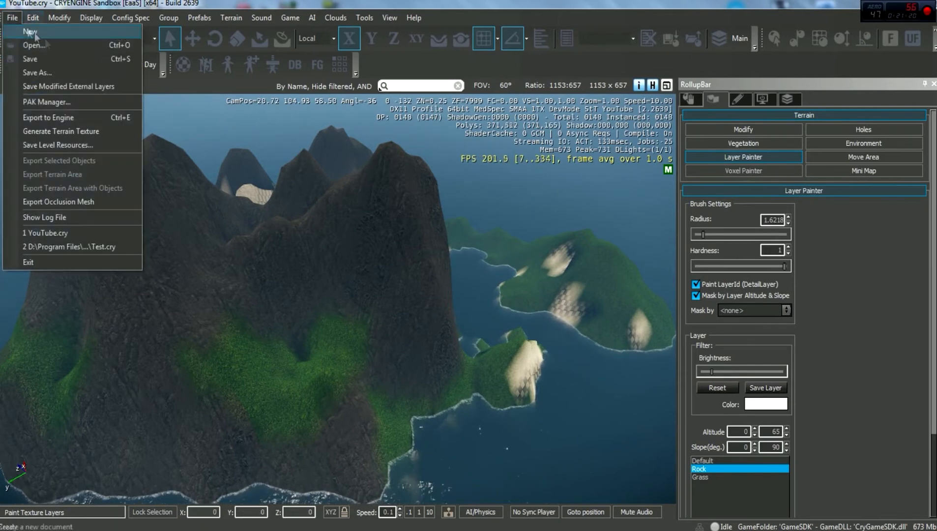
pyautogui.click(49, 45)
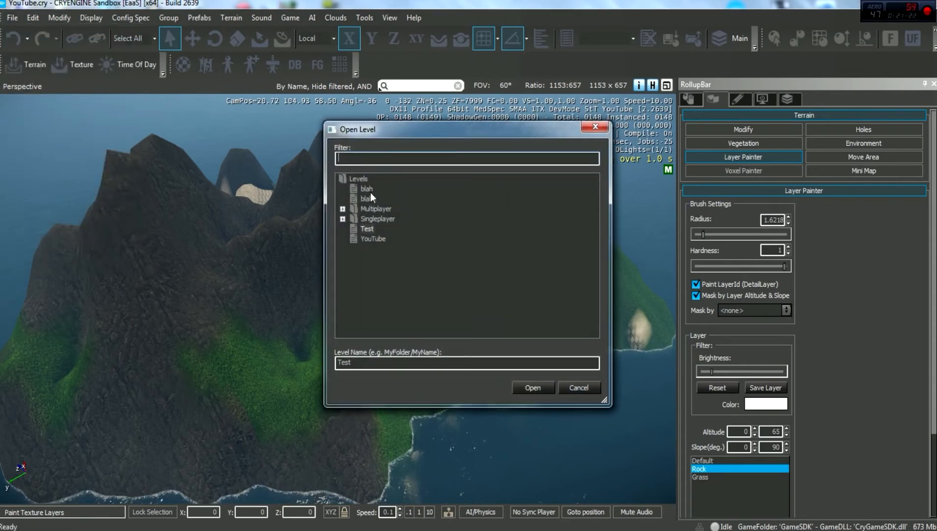
pyautogui.click(370, 232)
pyautogui.click(535, 392)
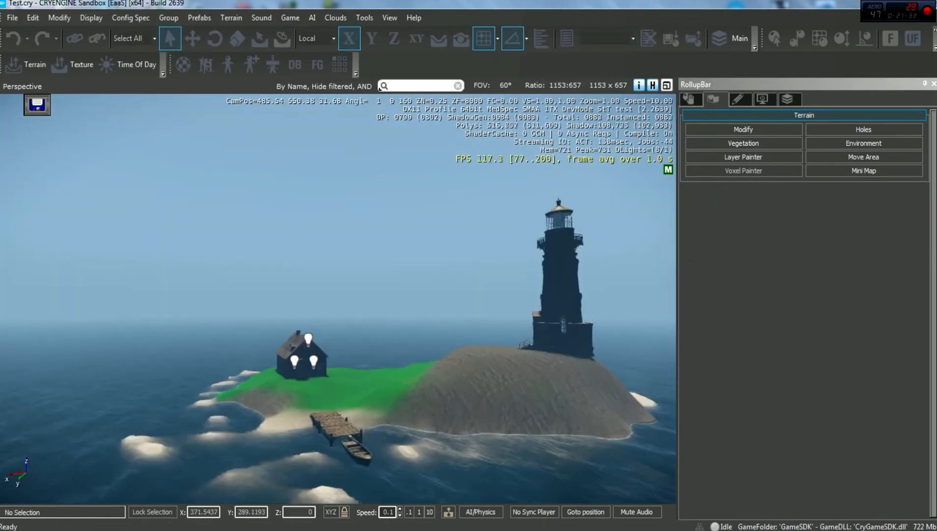
# Examine the Test level's island, moving in from the overall view to the sandy shore beside the grass
pyautogui.press('w')
pyautogui.moveTo(338, 299); pyautogui.dragTo(320, 290, button='right')
pyautogui.press('s')
pyautogui.press('w')
pyautogui.press('w')
pyautogui.press('w')
pyautogui.press('w')
pyautogui.press('w')
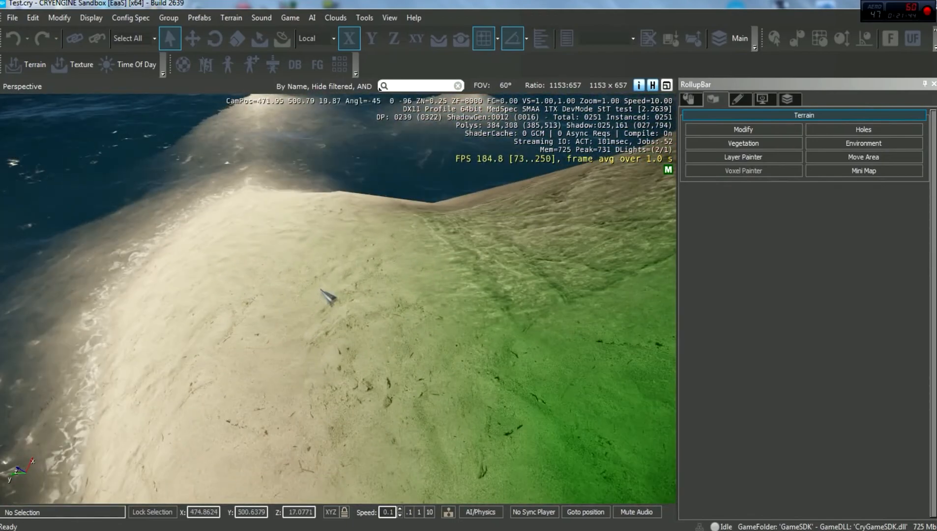
# Play-test the level in game mode, walking from the beach by the dock across the grass into the house
pyautogui.hotkey('ctrl', 'g')
pyautogui.press('w')
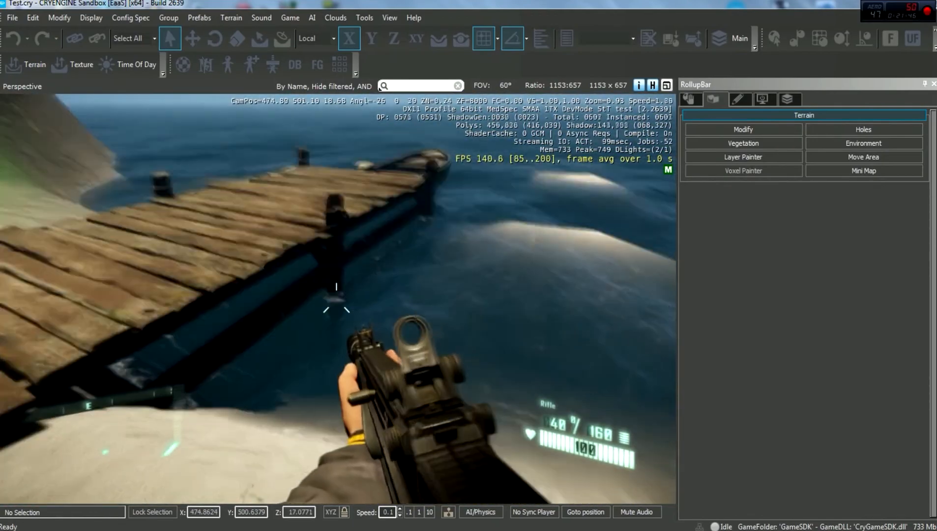
pyautogui.press('w')
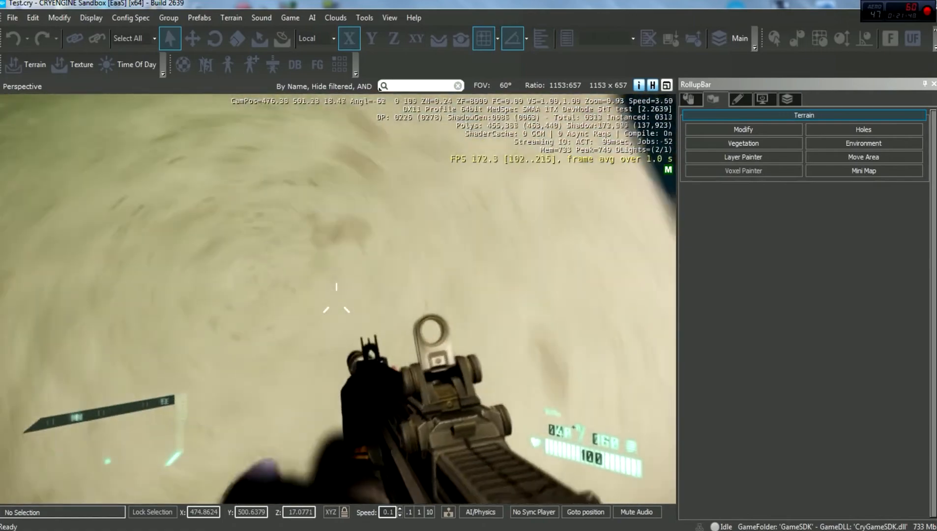
pyautogui.press('s')
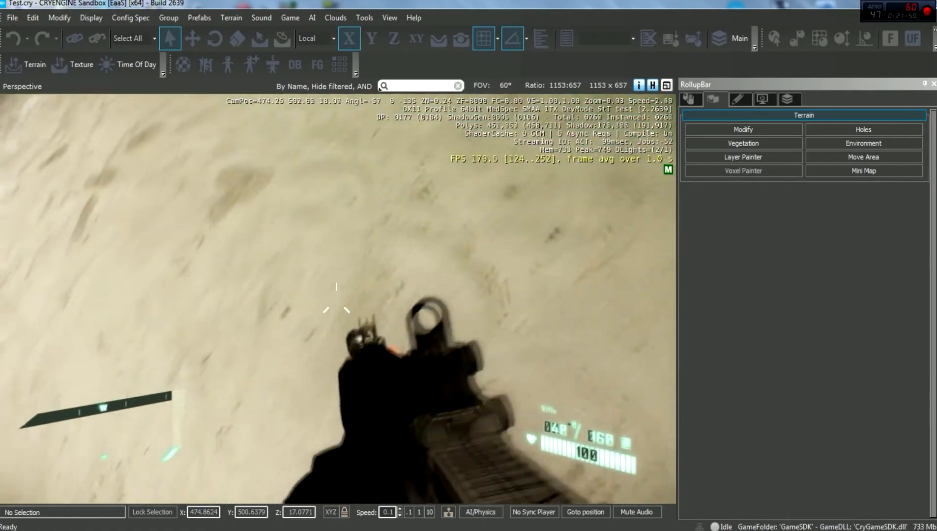
pyautogui.press('w')
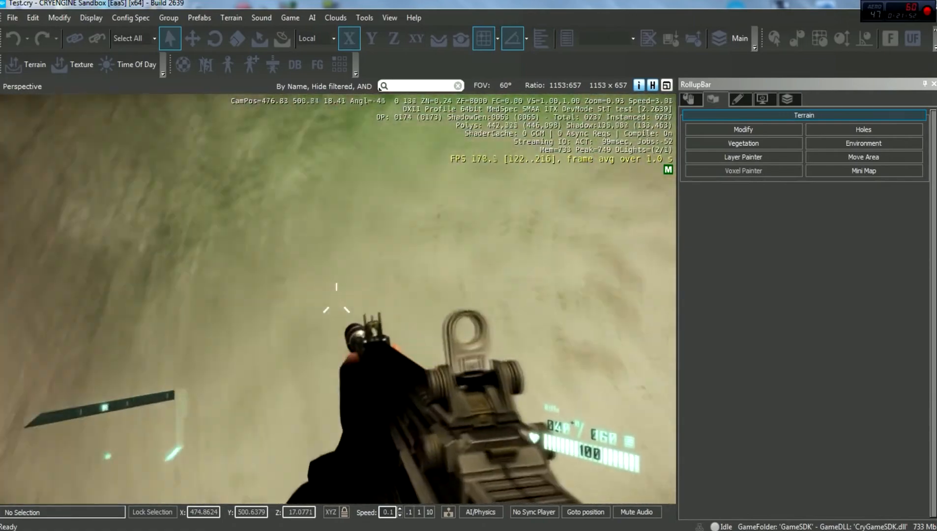
pyautogui.press('w')
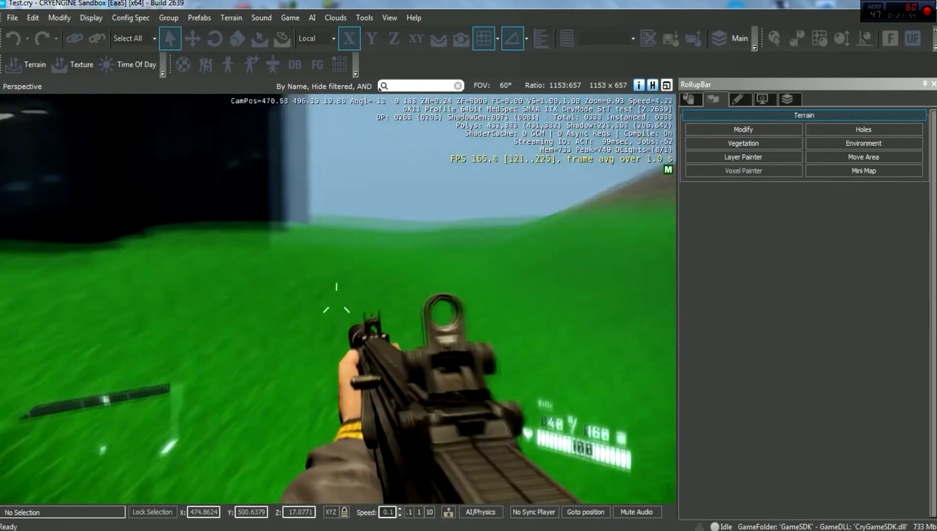
pyautogui.press('w')
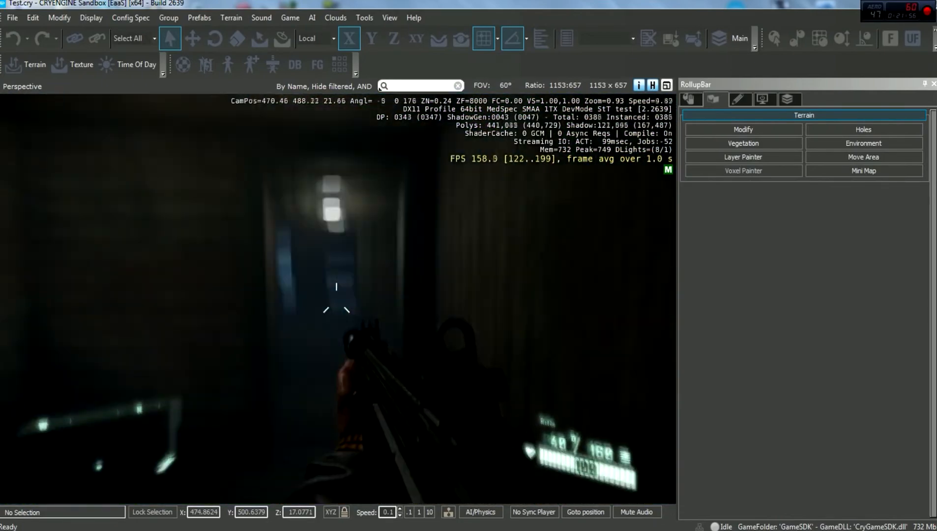
pyautogui.press('w')
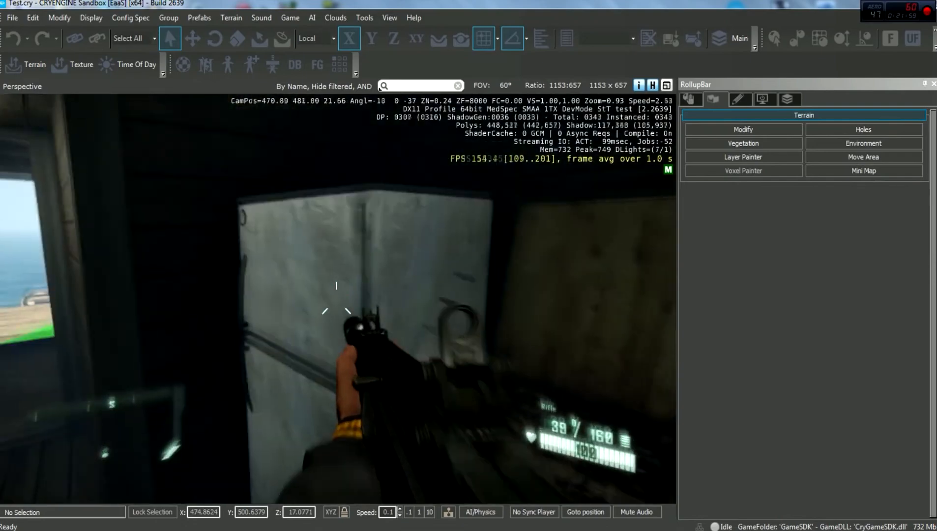
# Fire the rifle in game mode and explore the area around the lighthouse and its entrance steps
pyautogui.click(336, 300)
pyautogui.press('s')
pyautogui.click(336, 300)
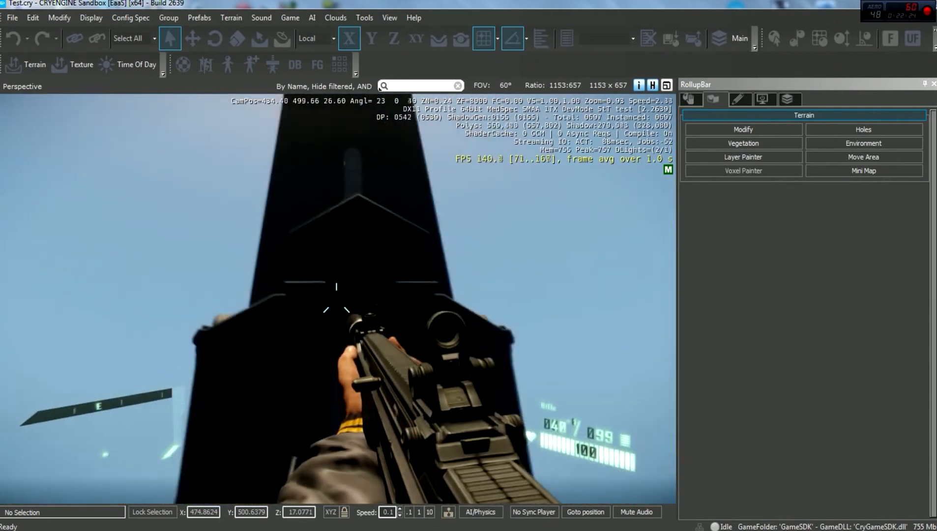
pyautogui.rightClick(380, 88)
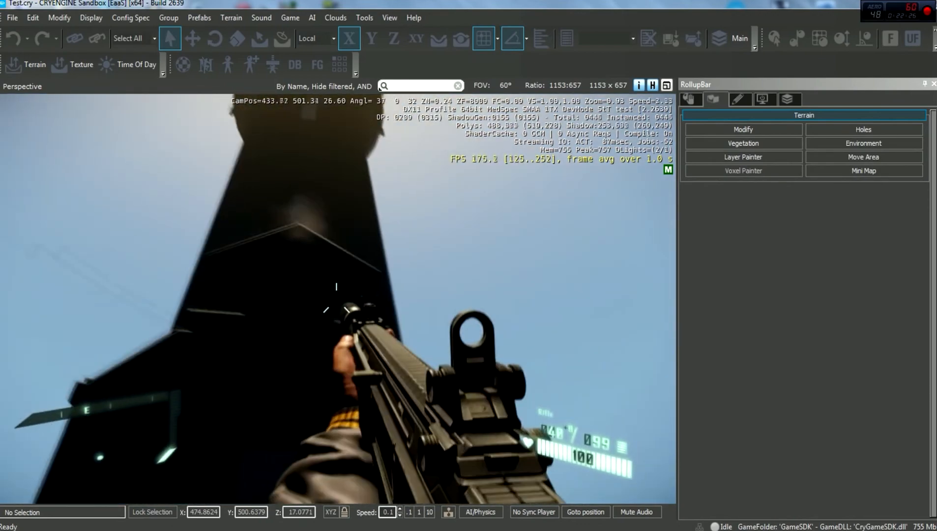
pyautogui.click(337, 303)
pyautogui.press('w')
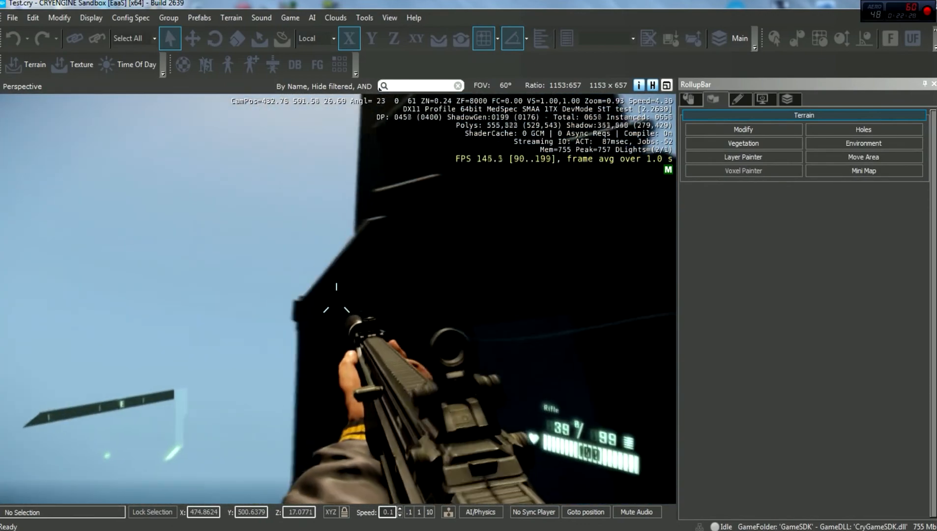
pyautogui.press('w')
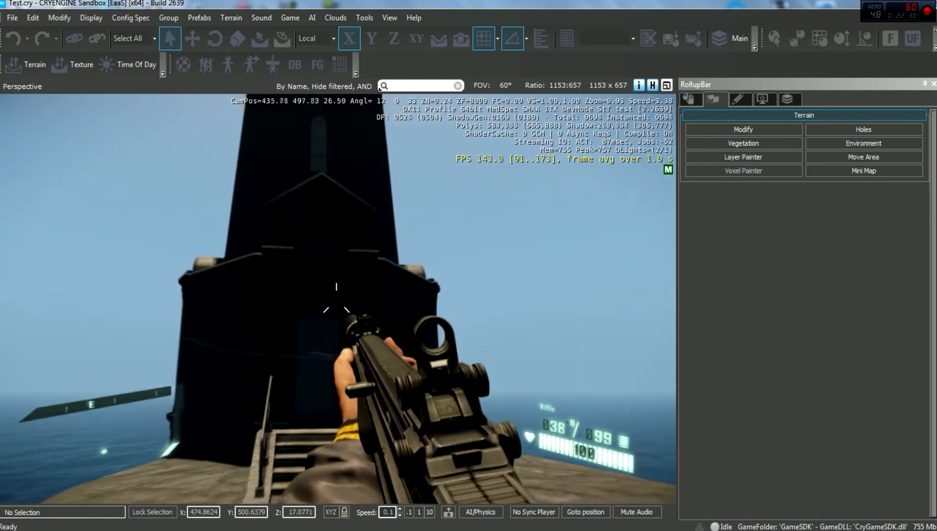
pyautogui.press('w')
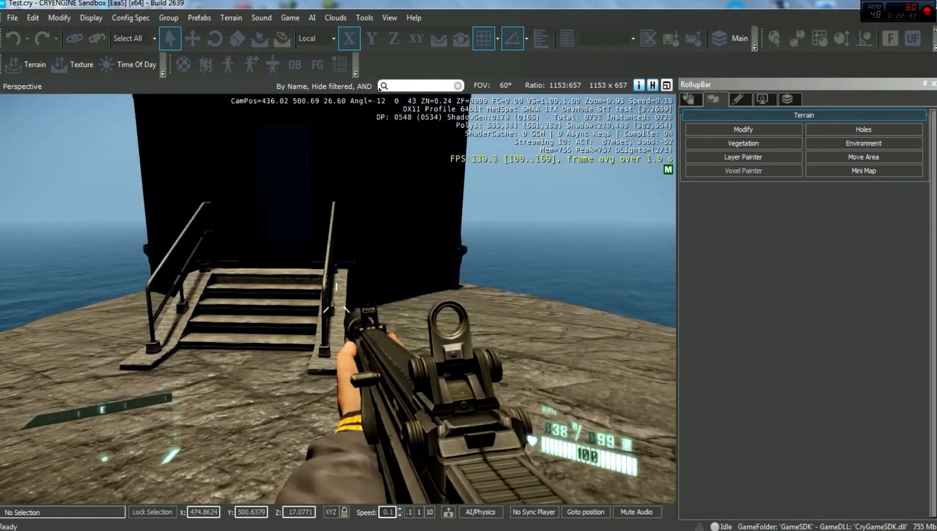
# Leave game mode and view the whole island with the lighthouse, house and dock from above
pyautogui.press('Escape')
pyautogui.moveTo(316, 289); pyautogui.dragTo(598, 305, button='right')
pyautogui.press('s')
pyautogui.press('s')
pyautogui.press('a')
pyautogui.press('a')
pyautogui.press('s')
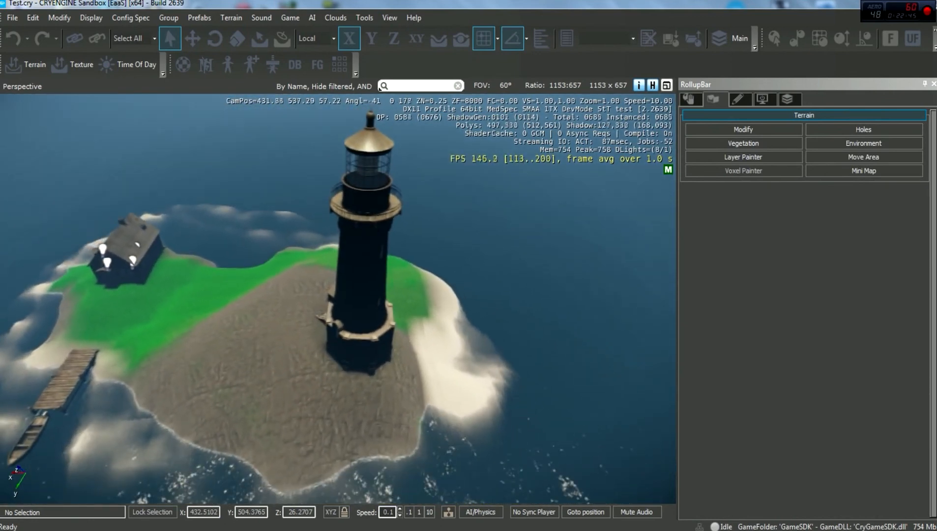